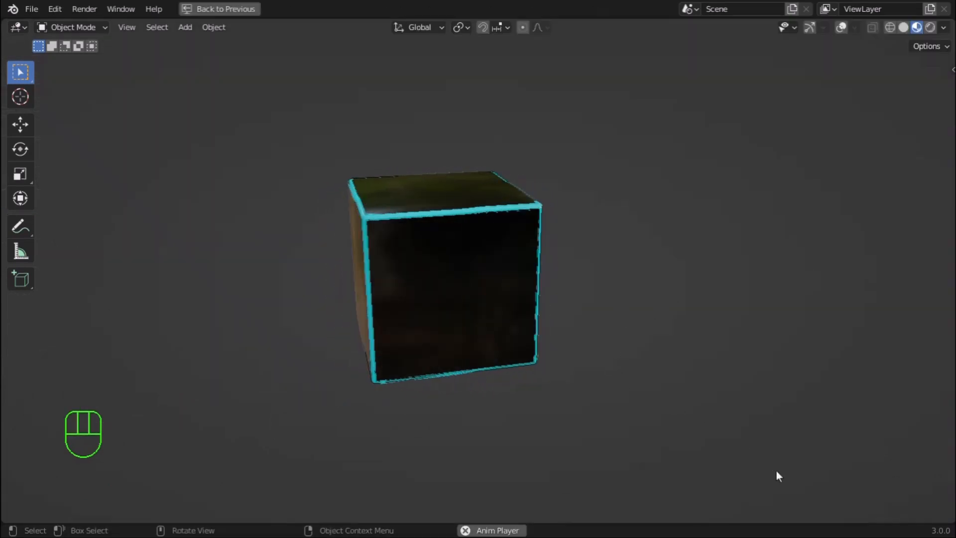
{"action": "middle_click_drag", "start_coordinate": [908, 499], "coordinate": [817, 498]}
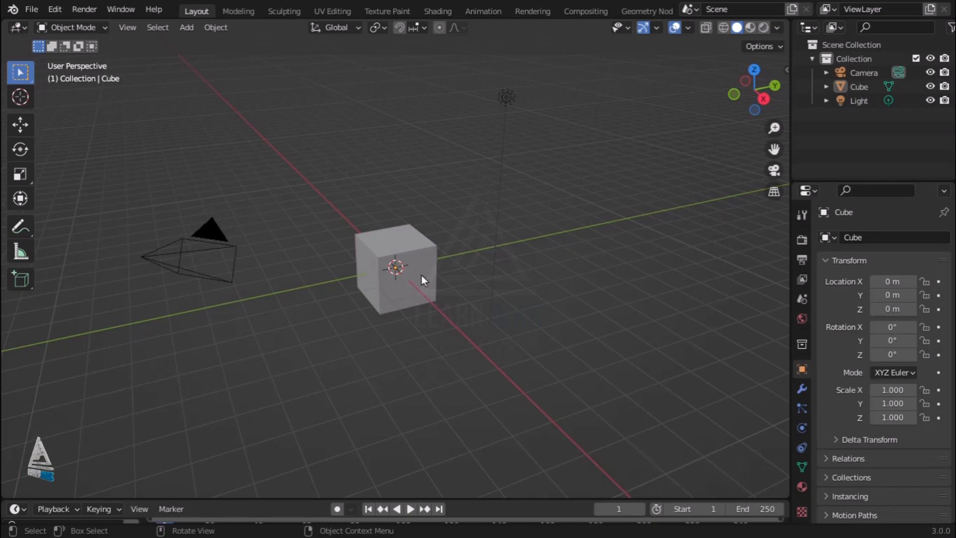
Add a Bevel modifier to the default cube and enlarge the properties editor to show its settings fully
{"action": "left_click", "coordinate": [417, 244]}
{"action": "scroll", "coordinate": [438, 265], "scroll_direction": "up", "scroll_amount": 2}
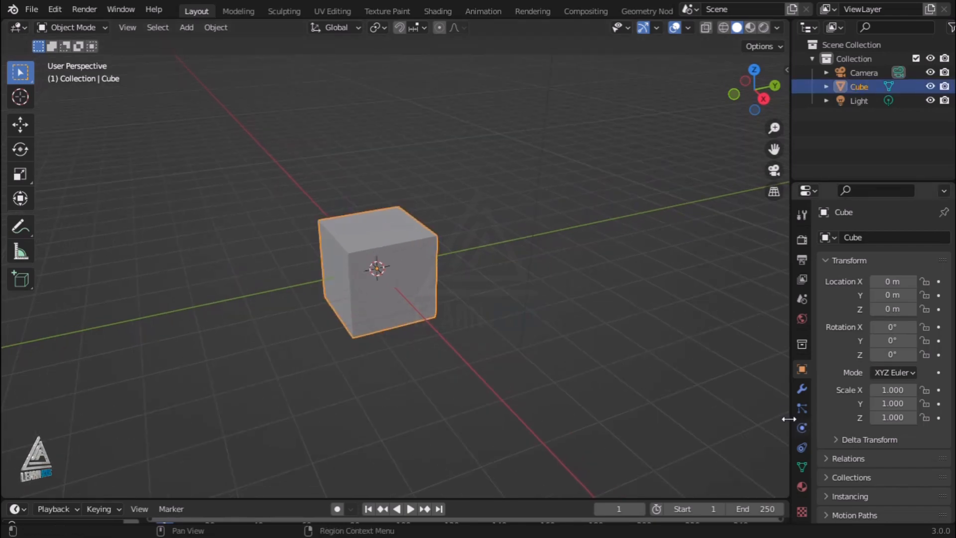
{"action": "left_click", "coordinate": [802, 389]}
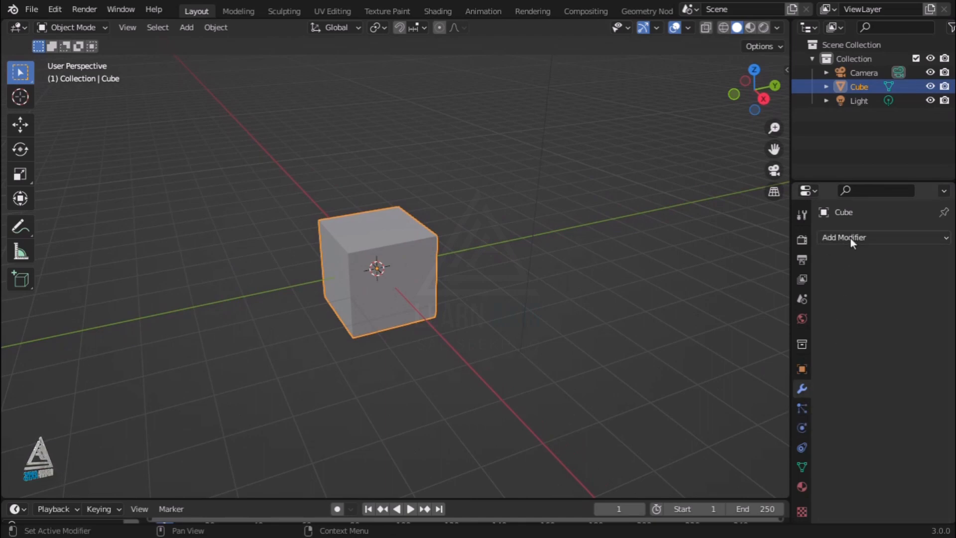
{"action": "left_click", "coordinate": [855, 238]}
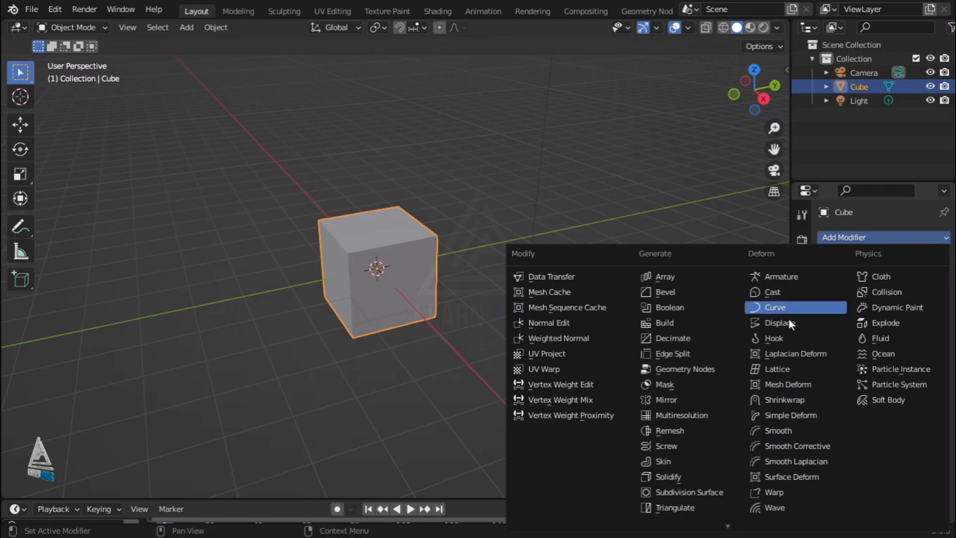
{"action": "left_click", "coordinate": [683, 295]}
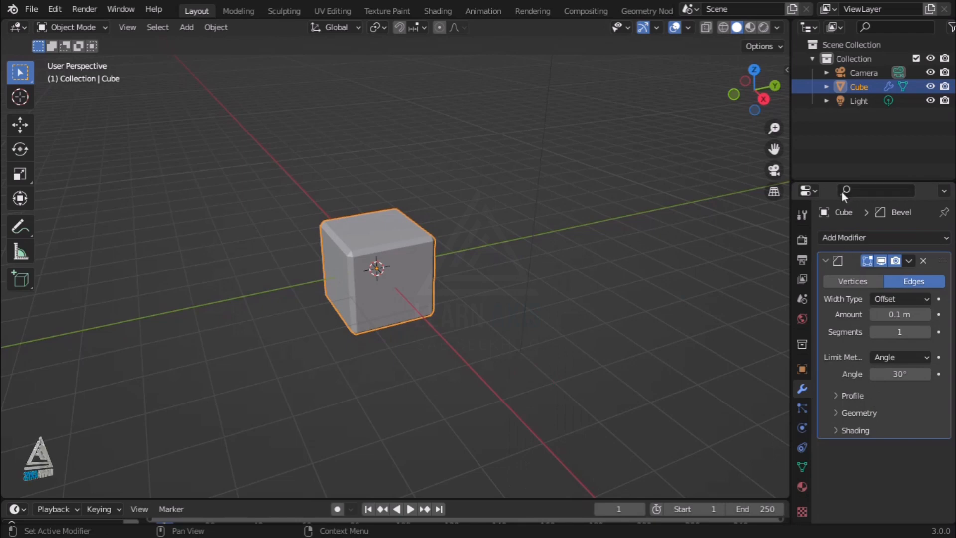
{"action": "left_click_drag", "start_coordinate": [841, 181], "coordinate": [841, 152]}
{"action": "left_click_drag", "start_coordinate": [790, 249], "coordinate": [768, 249]}
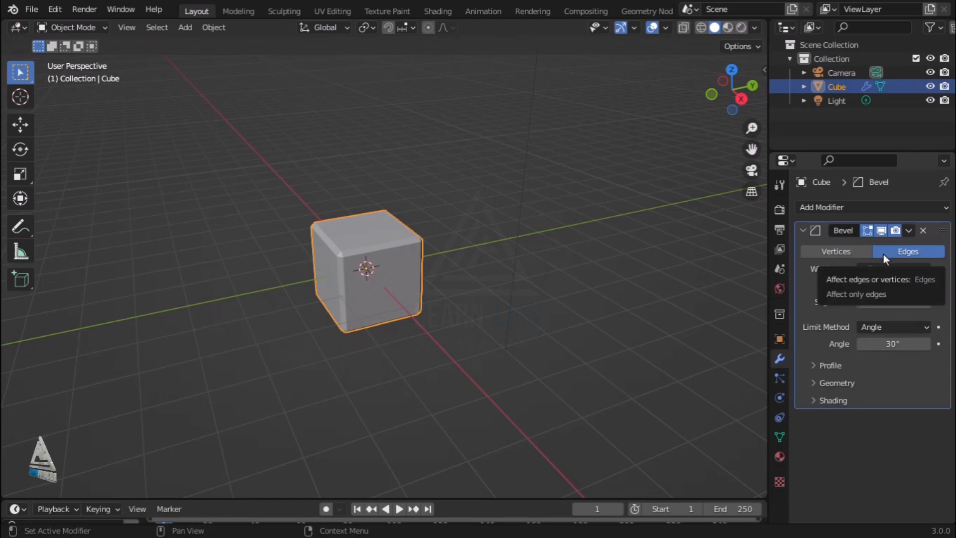
Try the bevel on vertices only, and return it to edges with the Offset width type
{"action": "left_click", "coordinate": [850, 251]}
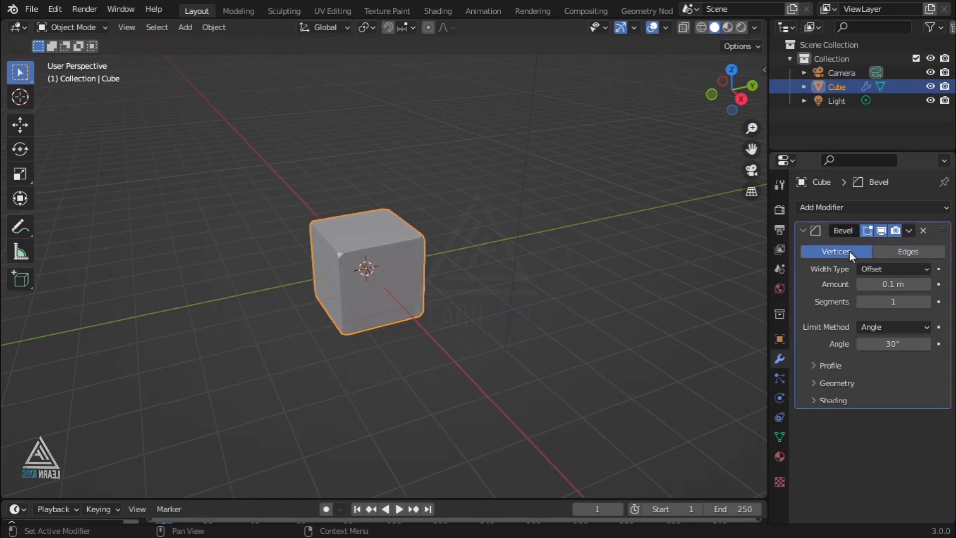
{"action": "left_click", "coordinate": [910, 252]}
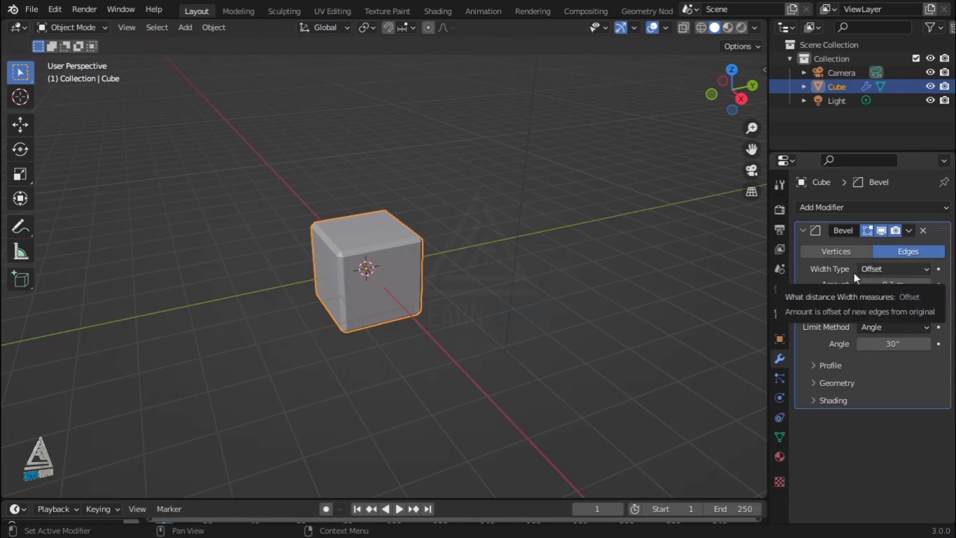
{"action": "left_click", "coordinate": [897, 271]}
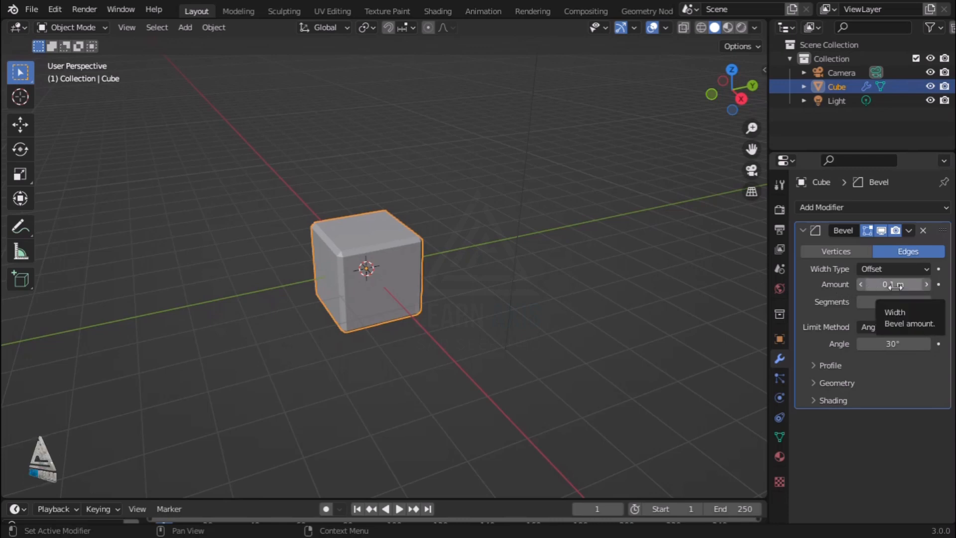
Set the bevel amount to 0 m, and raise it to 0.13 m to compare the cube's edges
{"action": "scroll", "coordinate": [402, 275], "scroll_direction": "up", "scroll_amount": 6}
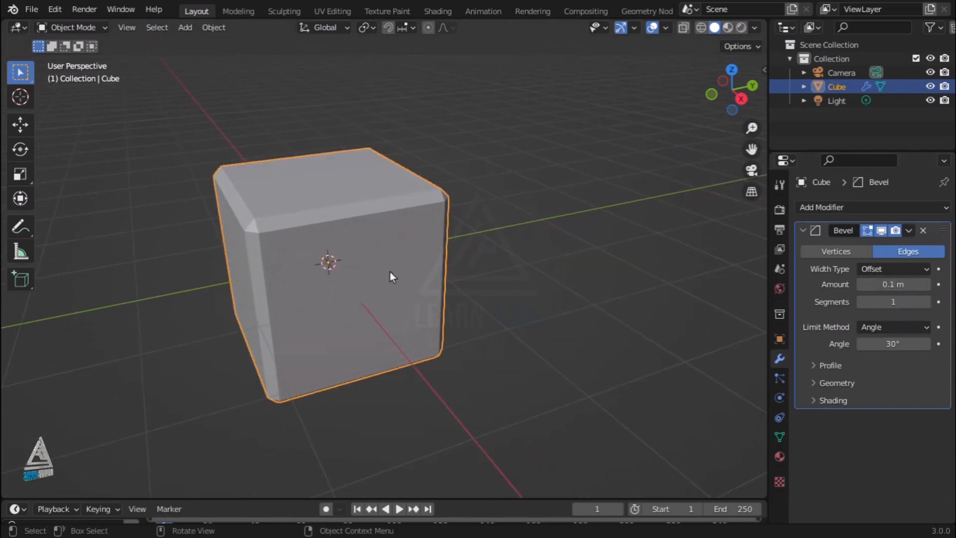
{"action": "scroll", "coordinate": [344, 223], "scroll_direction": "down", "scroll_amount": 2}
{"action": "middle_click_drag", "start_coordinate": [375, 256], "coordinate": [423, 233]}
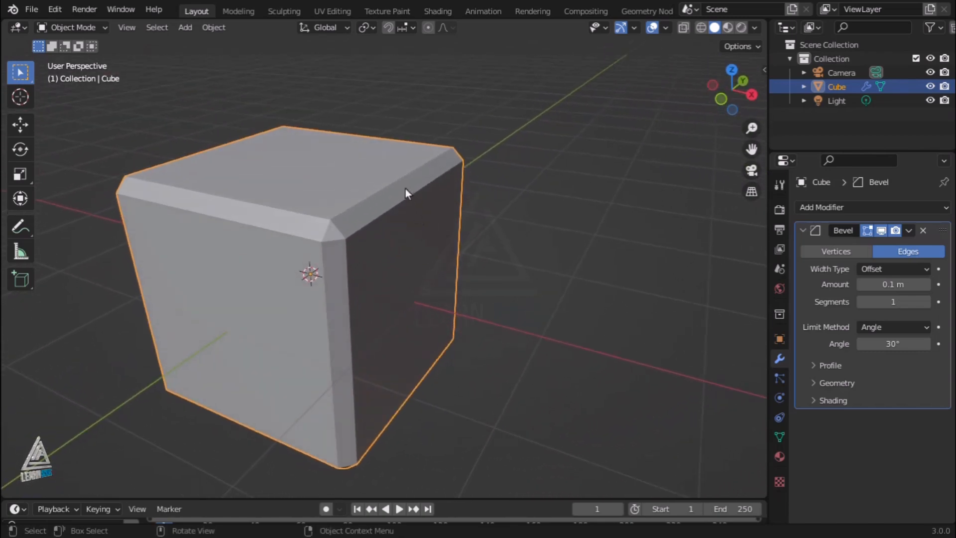
{"action": "left_click", "coordinate": [894, 284]}
{"action": "type", "text": "0"}
{"action": "key", "text": "Return"}
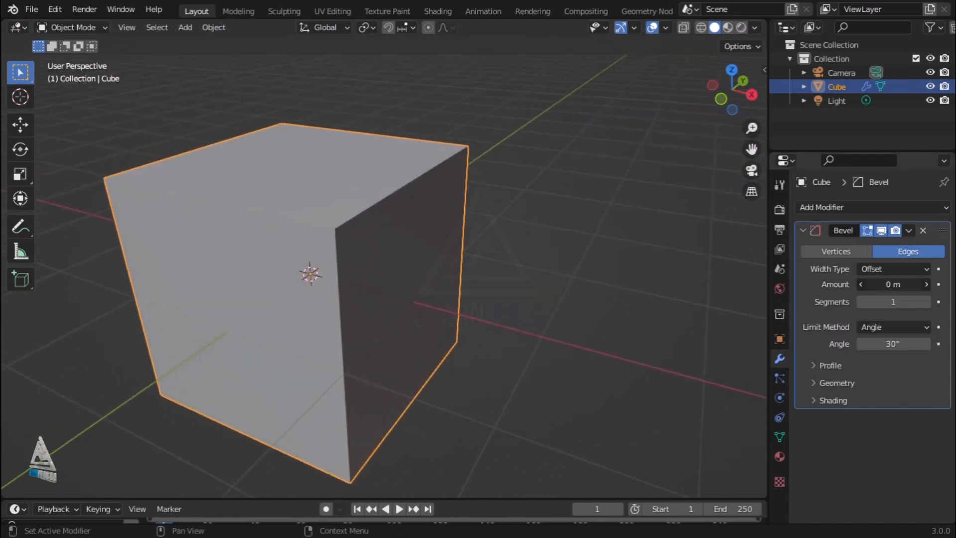
{"action": "left_click_drag", "start_coordinate": [893, 284], "coordinate": [906, 284]}
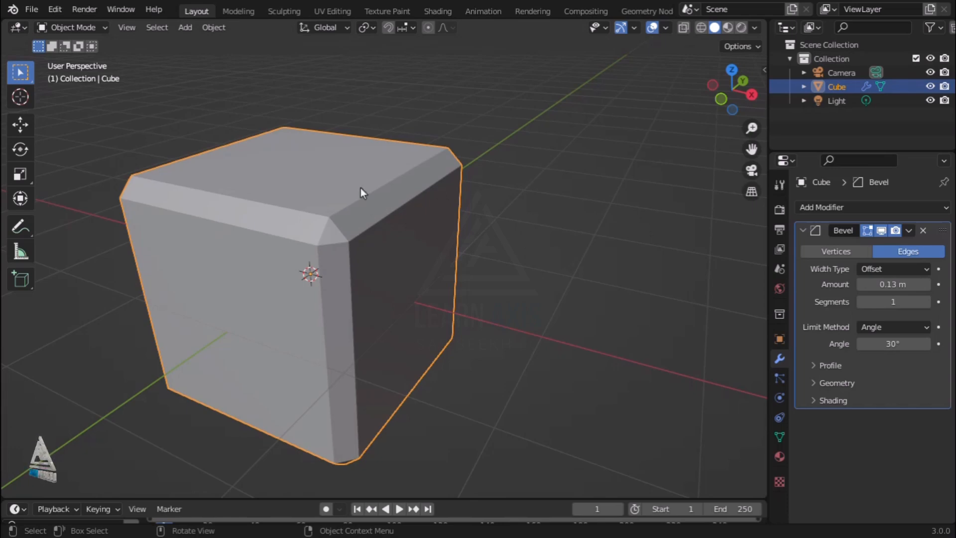
Try 2 and 3 bevel segments on the cube, and reduce the count back to 1
{"action": "scroll", "coordinate": [364, 188], "scroll_direction": "up", "scroll_amount": 3}
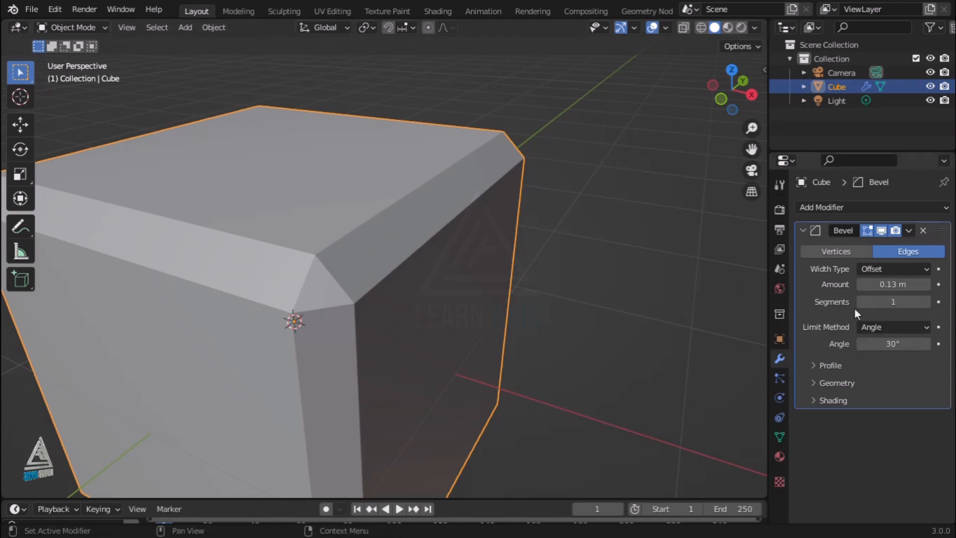
{"action": "left_click", "coordinate": [928, 306]}
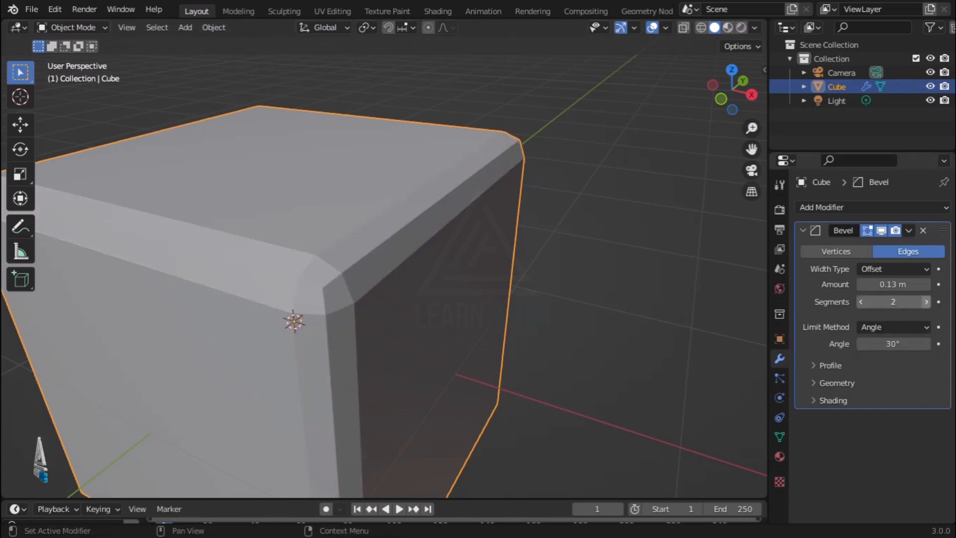
{"action": "left_click", "coordinate": [927, 306]}
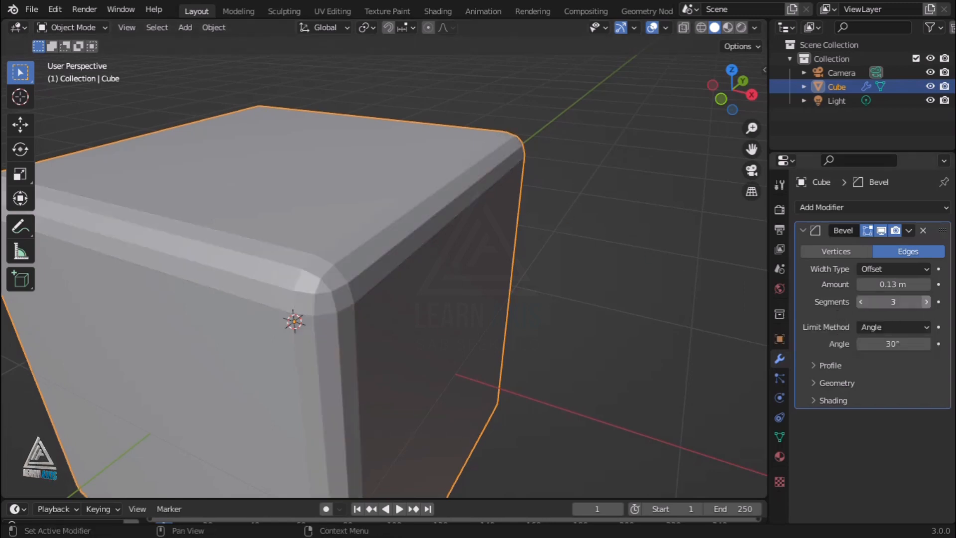
{"action": "left_click", "coordinate": [860, 301]}
{"action": "left_click", "coordinate": [860, 301]}
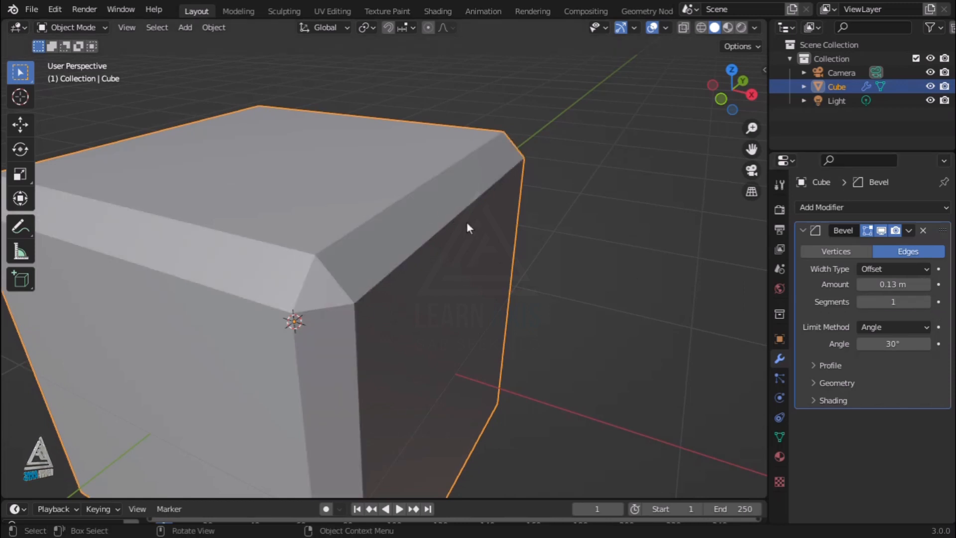
Increase the bevel segments to 5 to round the cube's edges
{"action": "left_click", "coordinate": [926, 302]}
{"action": "left_click", "coordinate": [926, 301]}
{"action": "left_click", "coordinate": [926, 301]}
{"action": "left_click", "coordinate": [925, 302]}
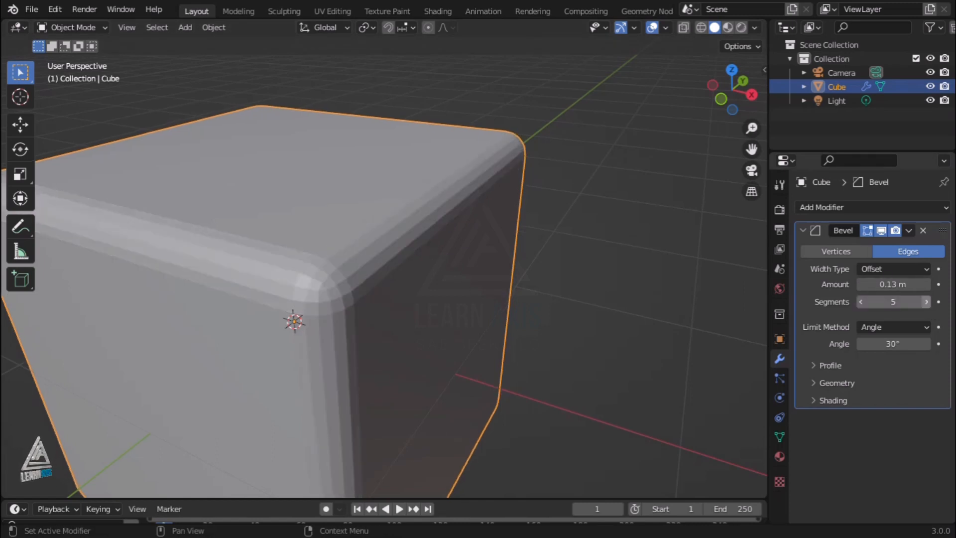
Reduce the bevel amount to 0 m, and finely raise it to about 0.068 m
{"action": "left_click_drag", "start_coordinate": [894, 284], "coordinate": [869, 281]}
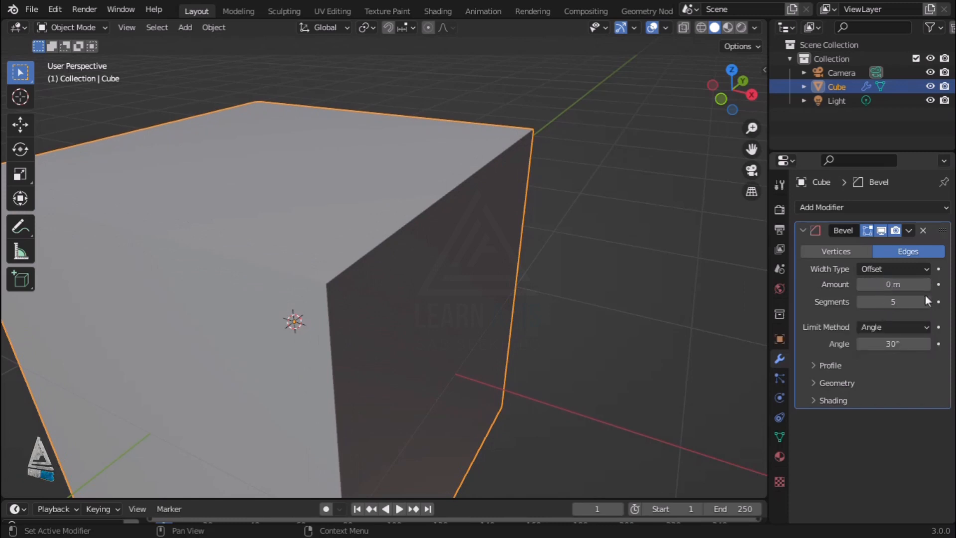
{"action": "left_click", "coordinate": [870, 284]}
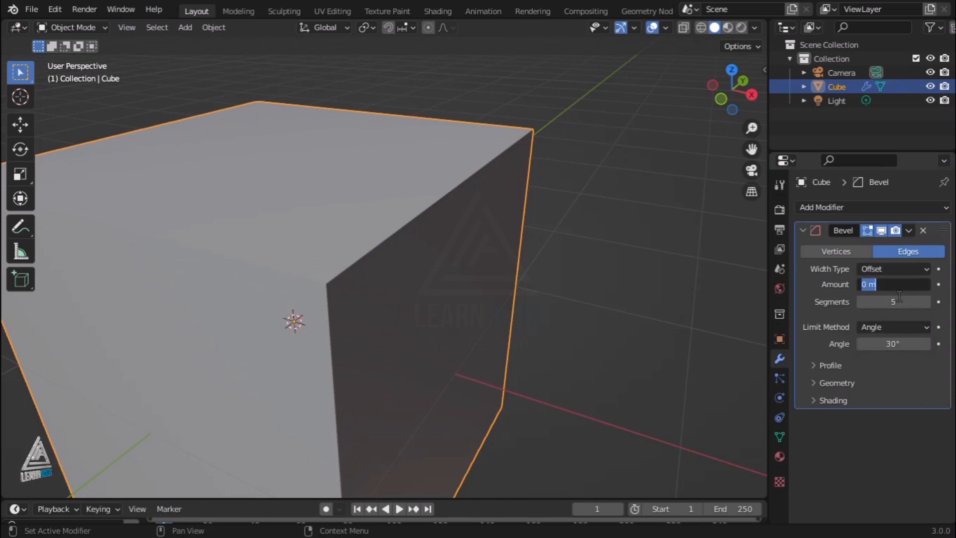
{"action": "left_click", "coordinate": [922, 413]}
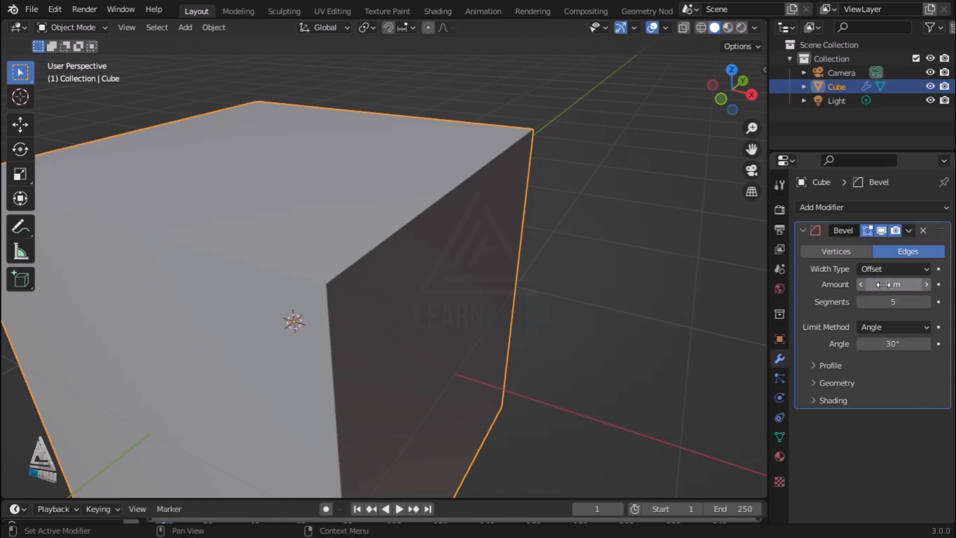
{"action": "key", "text": "shift"}
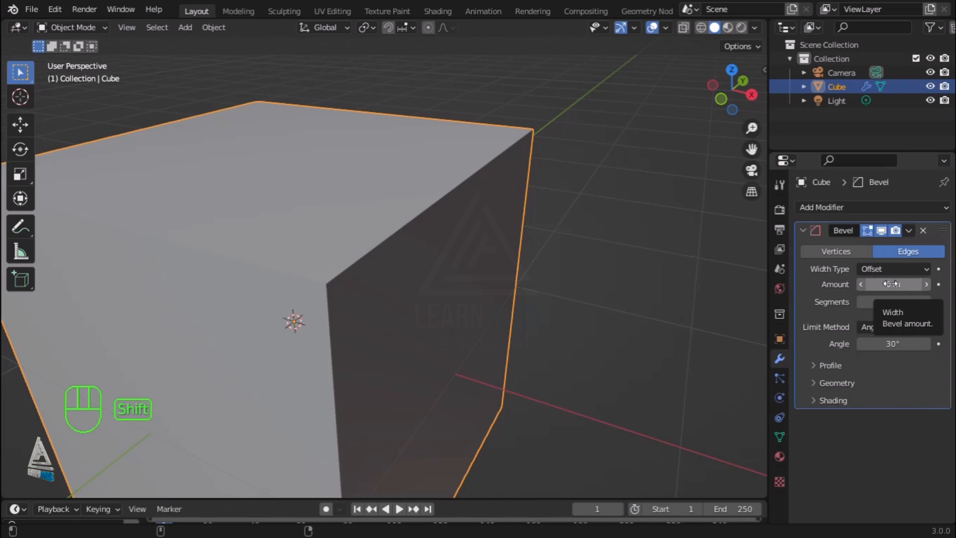
{"action": "mouse_move", "coordinate": [891, 283]}
{"action": "left_mouse_down", "text": "shift"}
{"action": "mouse_move", "coordinate": [917, 283]}
{"action": "mouse_move", "coordinate": [871, 284]}
{"action": "mouse_move", "coordinate": [904, 284]}
{"action": "left_mouse_up", "text": "shift"}
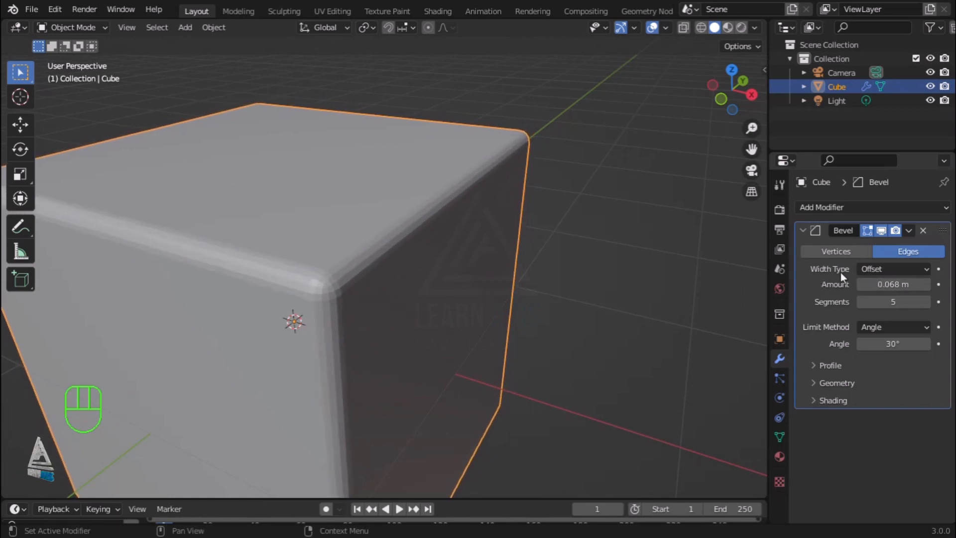
Try the Width and Percent width types for the bevel, and return to Offset
{"action": "left_click", "coordinate": [877, 271]}
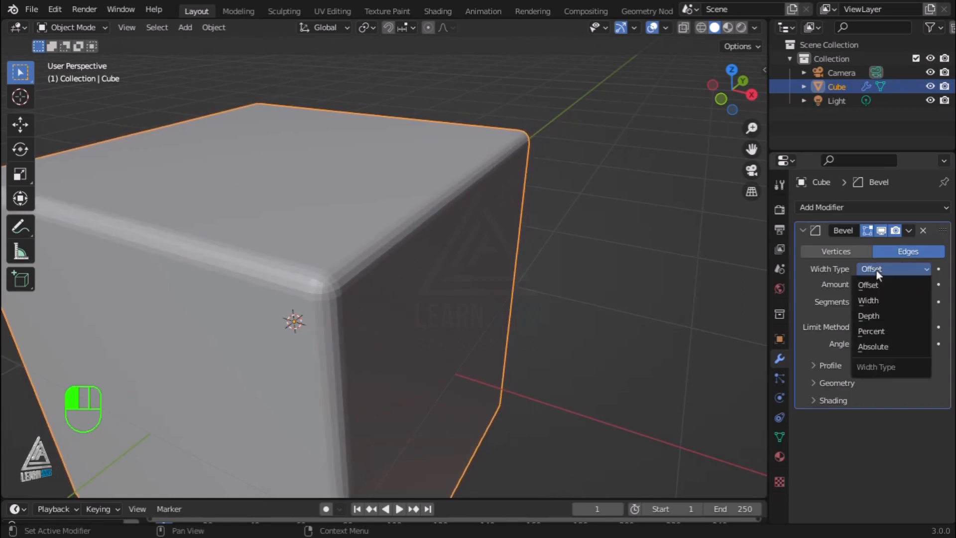
{"action": "left_click", "coordinate": [892, 300]}
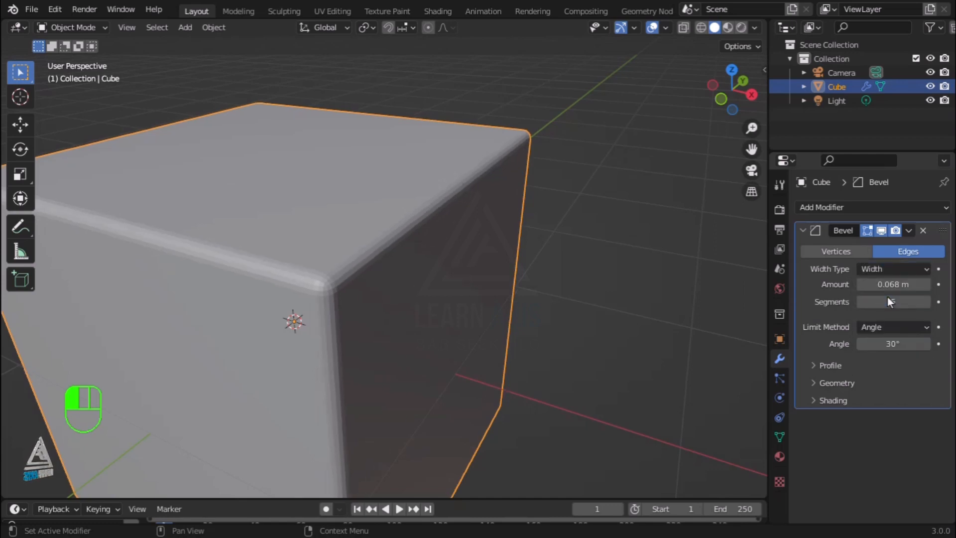
{"action": "left_click", "coordinate": [881, 271]}
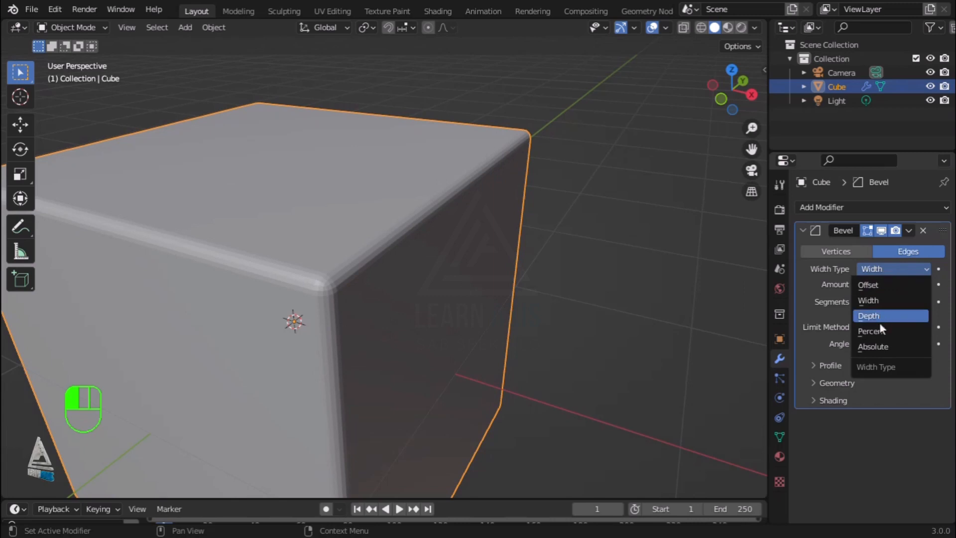
{"action": "left_click", "coordinate": [883, 330]}
{"action": "left_click", "coordinate": [878, 268]}
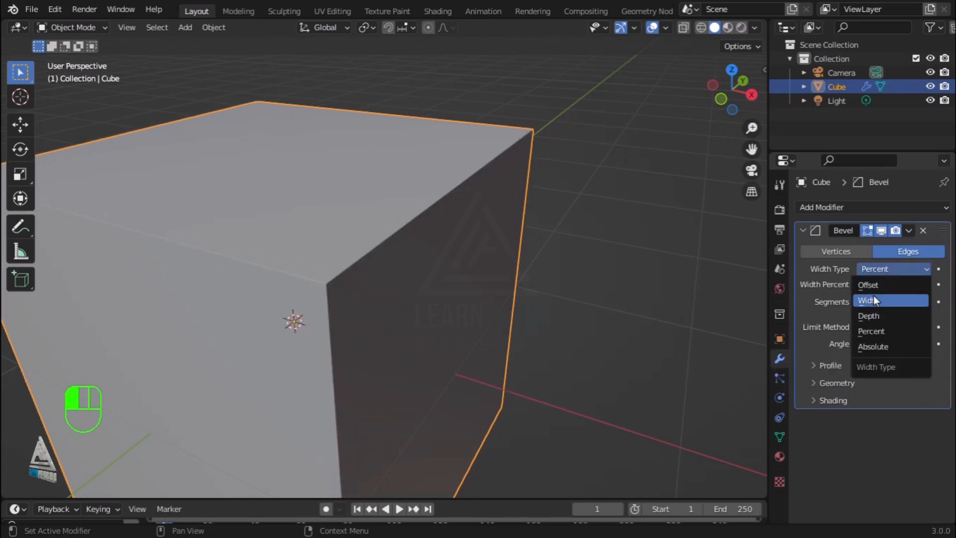
{"action": "left_click", "coordinate": [885, 283]}
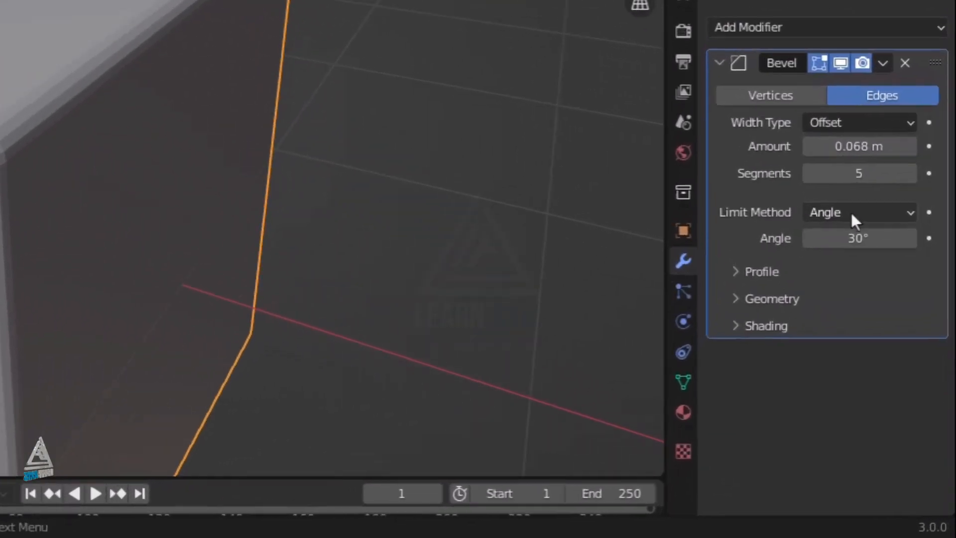
Try the bevel with the limit method set to None, and restore it to Angle
{"action": "left_click", "coordinate": [851, 213]}
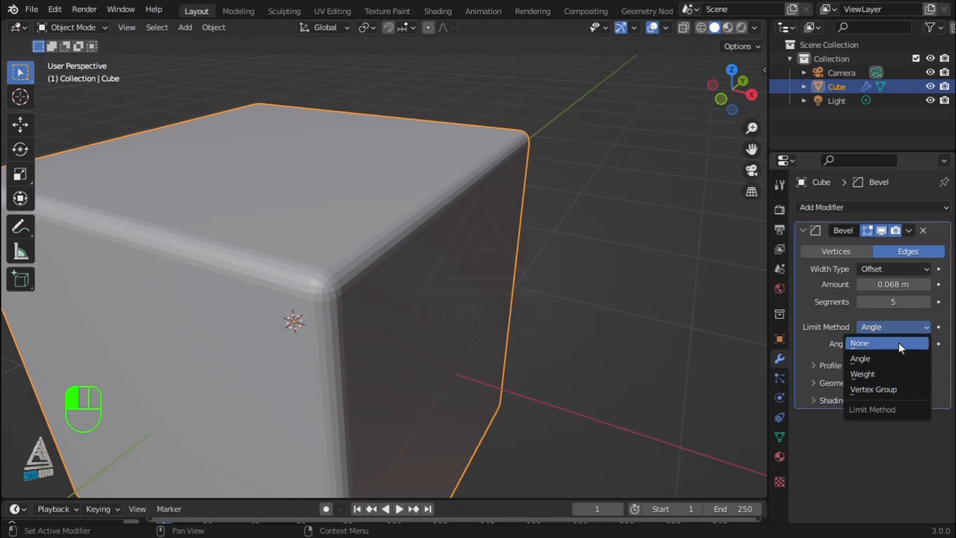
{"action": "left_click", "coordinate": [874, 341]}
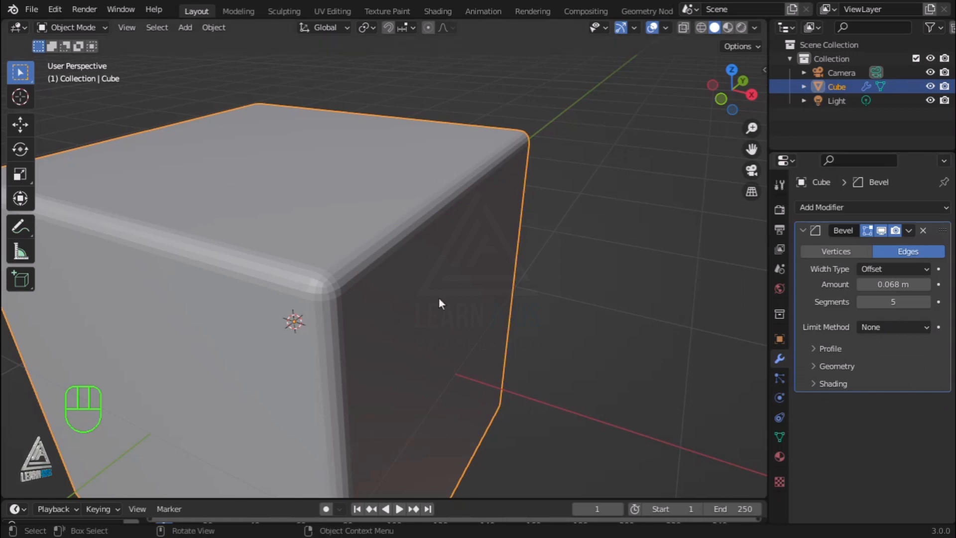
{"action": "scroll", "coordinate": [438, 297], "scroll_direction": "down", "scroll_amount": 2}
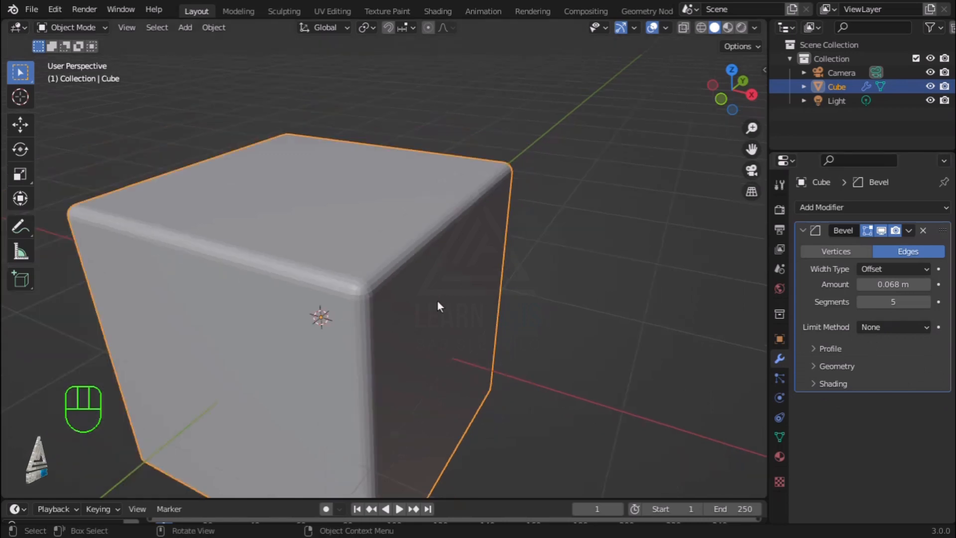
{"action": "left_click", "coordinate": [891, 329]}
{"action": "left_click", "coordinate": [871, 360]}
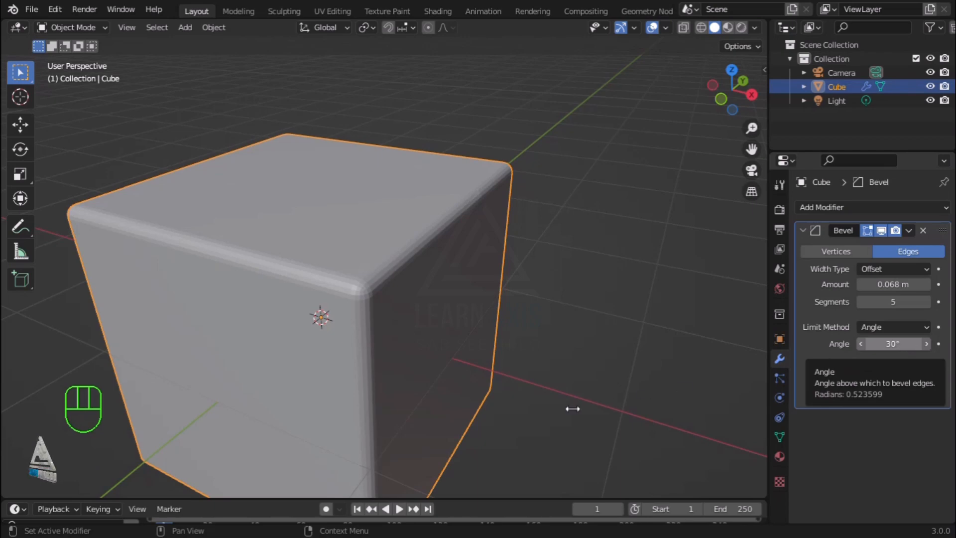
{"action": "middle_click_drag", "start_coordinate": [572, 406], "coordinate": [740, 333]}
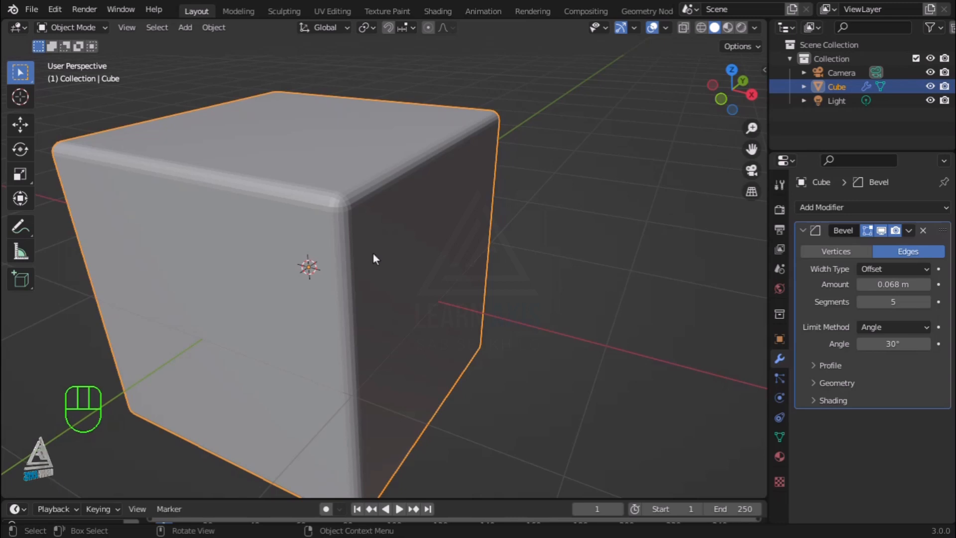
{"action": "scroll", "coordinate": [373, 253], "scroll_direction": "down", "scroll_amount": 2}
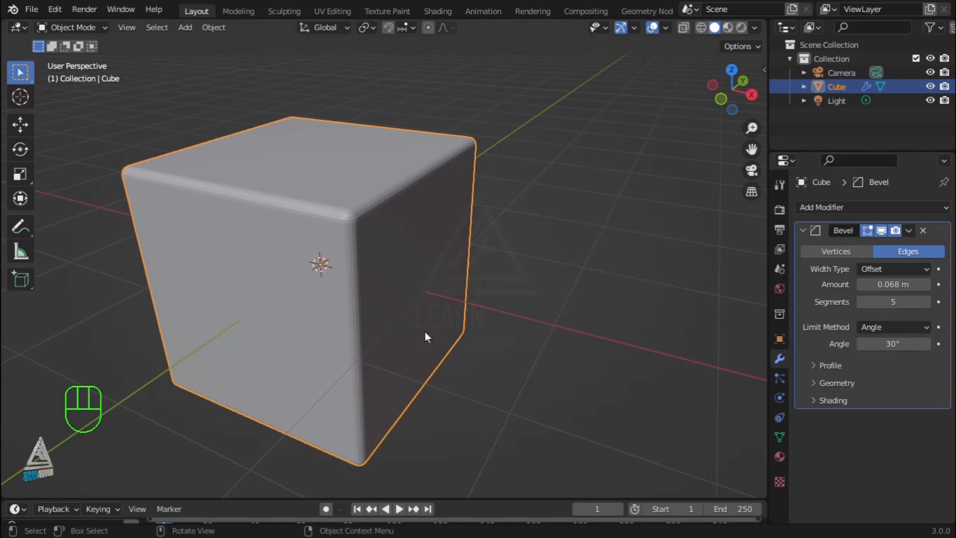
{"action": "mouse_move", "coordinate": [432, 334]}
{"action": "middle_mouse_down"}
{"action": "mouse_move", "coordinate": [452, 340]}
{"action": "mouse_move", "coordinate": [443, 349]}
{"action": "mouse_move", "coordinate": [411, 334]}
{"action": "mouse_move", "coordinate": [418, 338]}
{"action": "middle_mouse_up"}
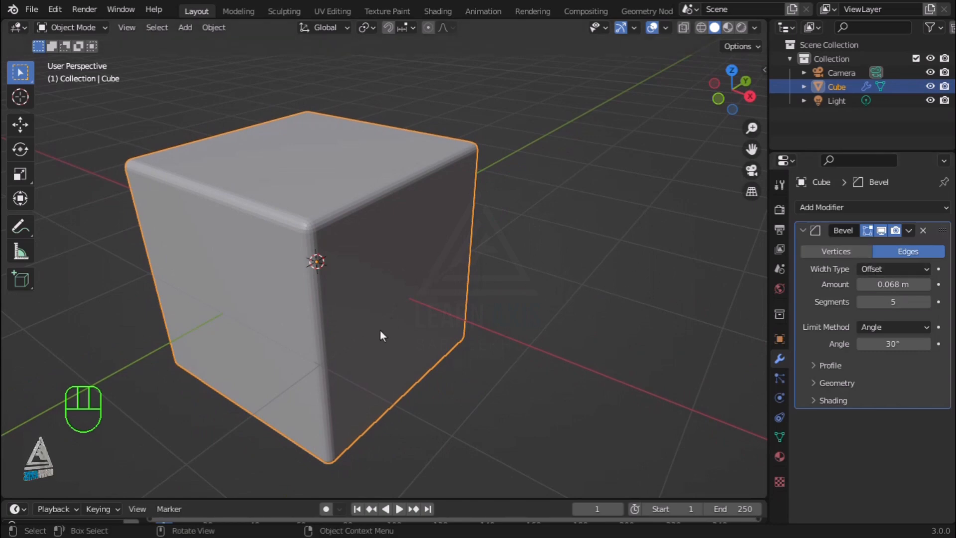
Delete three of the cube's faces in Edit Mode, leaving the top, the bottom and one side face
{"action": "key", "text": "Tab"}
{"action": "scroll", "coordinate": [380, 330], "scroll_direction": "down", "scroll_amount": 3}
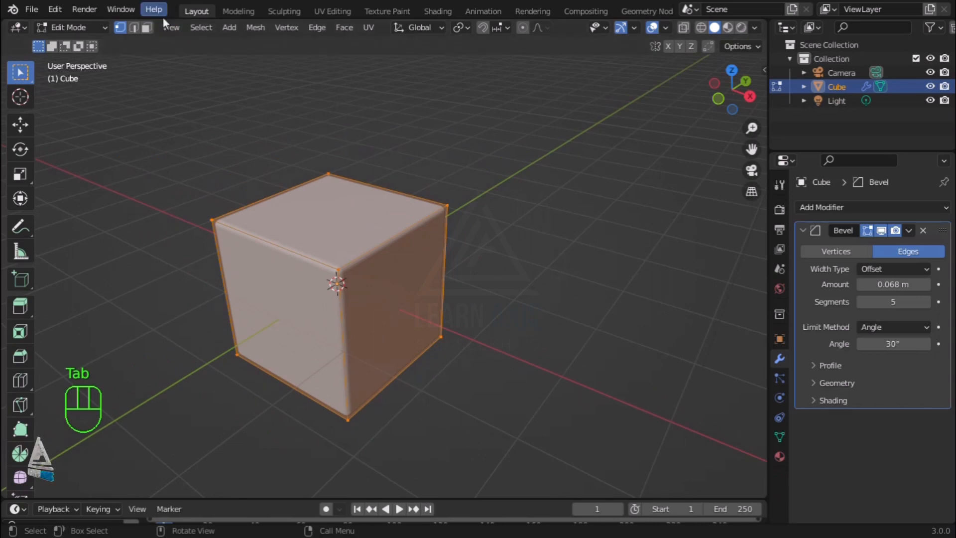
{"action": "left_click", "coordinate": [145, 28]}
{"action": "left_click", "coordinate": [389, 338]}
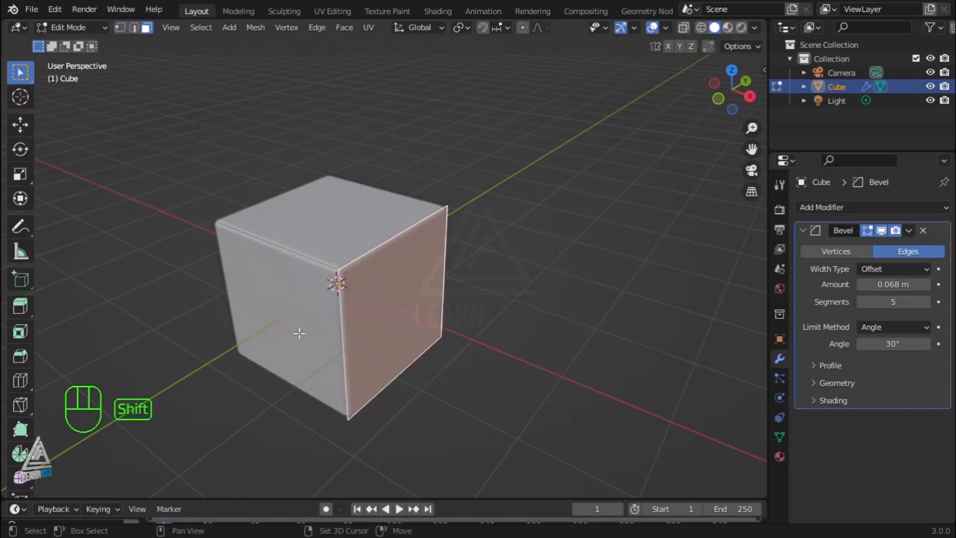
{"action": "left_click", "coordinate": [300, 349], "text": "shift"}
{"action": "middle_click_drag", "start_coordinate": [300, 348], "coordinate": [448, 362]}
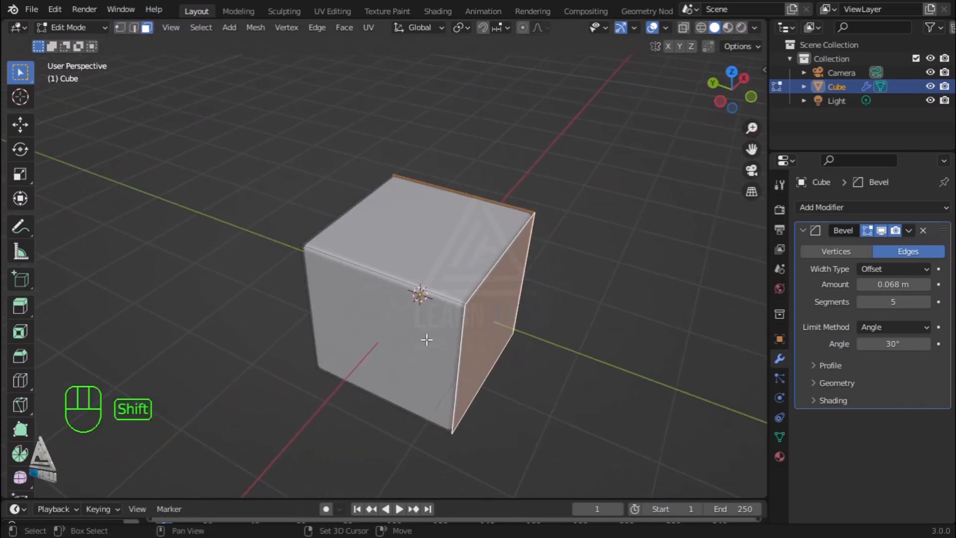
{"action": "key", "text": "x"}
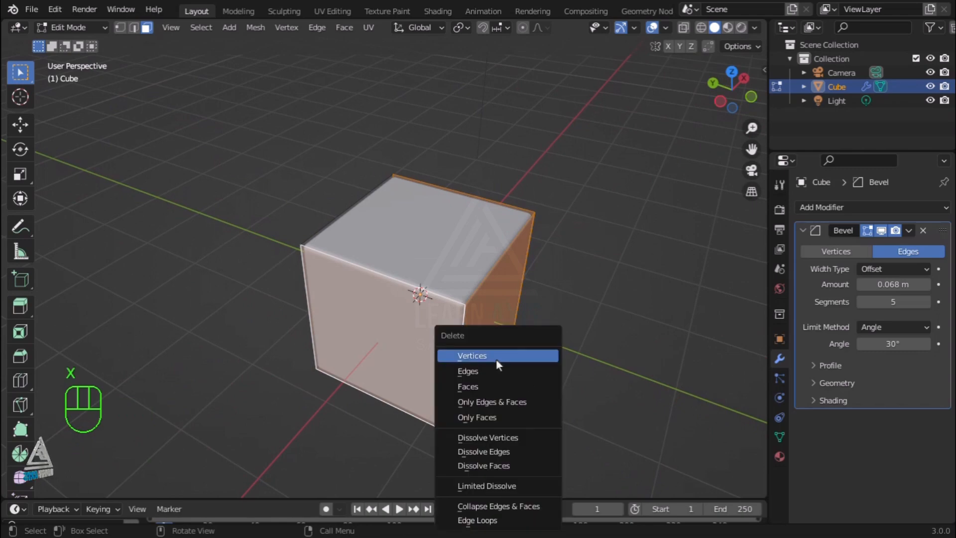
{"action": "left_click", "coordinate": [470, 387]}
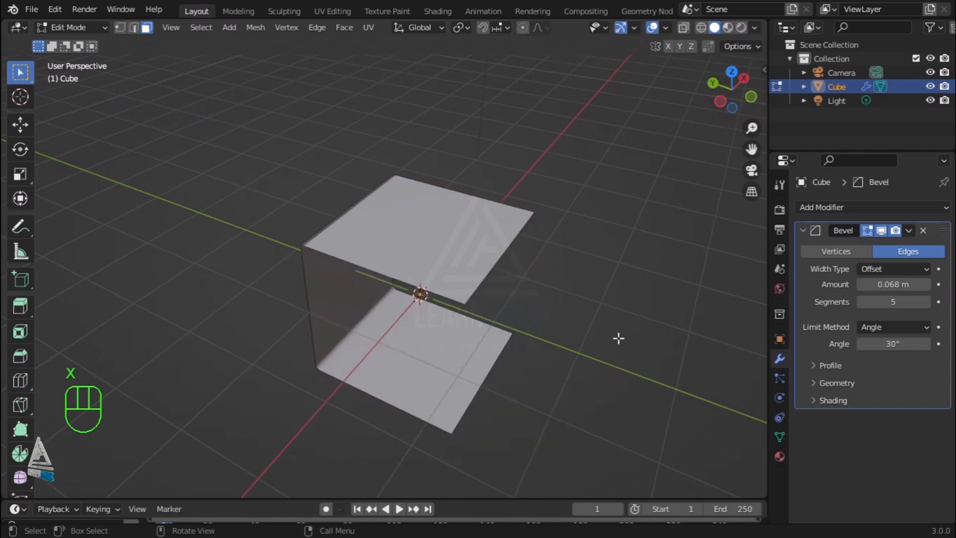
Select the bevelled edge between the top face and the remaining side face in edge selection mode
{"action": "middle_click_drag", "start_coordinate": [619, 338], "coordinate": [367, 282]}
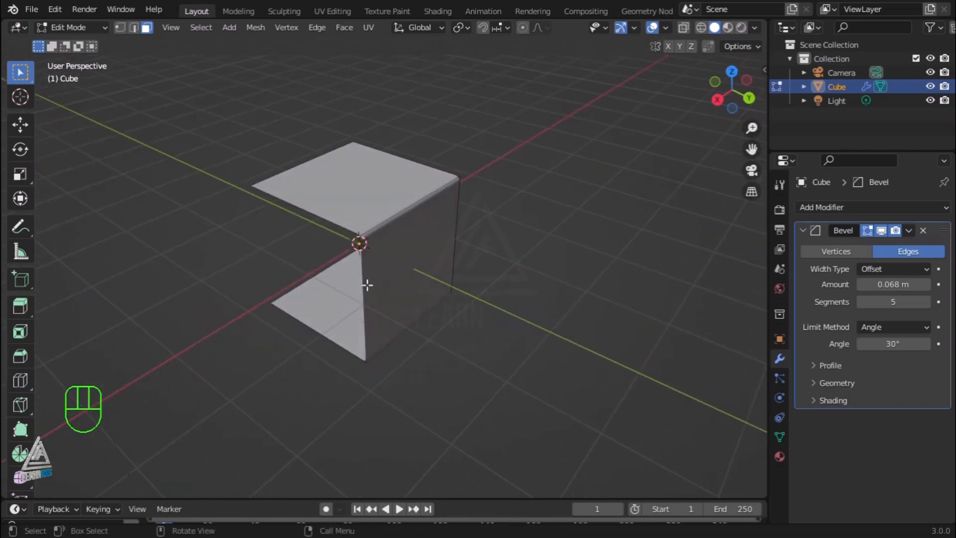
{"action": "scroll", "coordinate": [398, 182], "scroll_direction": "up", "scroll_amount": 2}
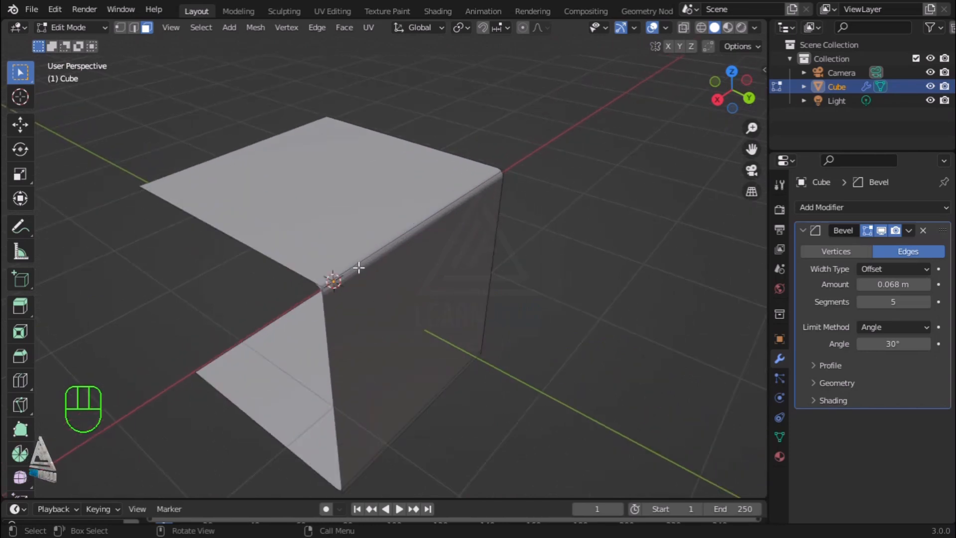
{"action": "middle_click_drag", "start_coordinate": [465, 320], "coordinate": [493, 284]}
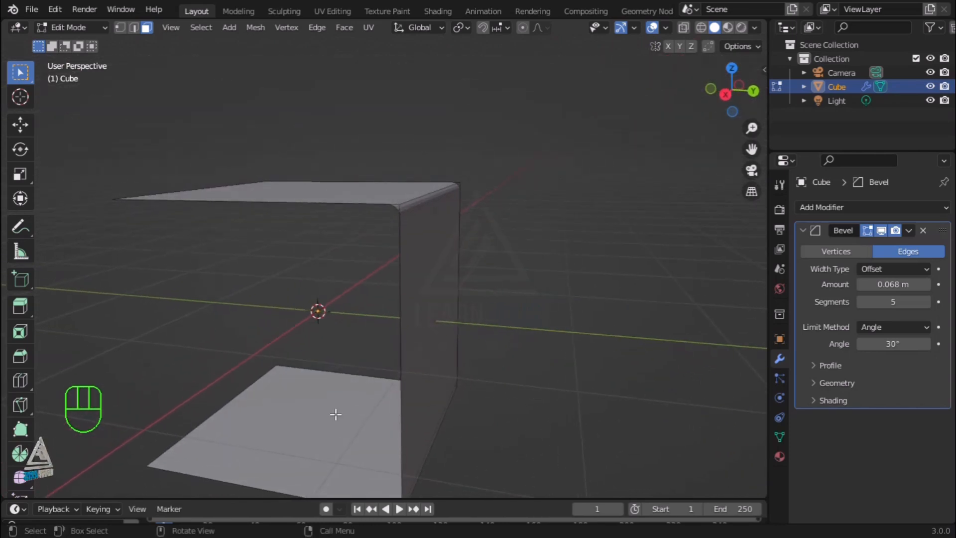
{"action": "left_click", "coordinate": [462, 413]}
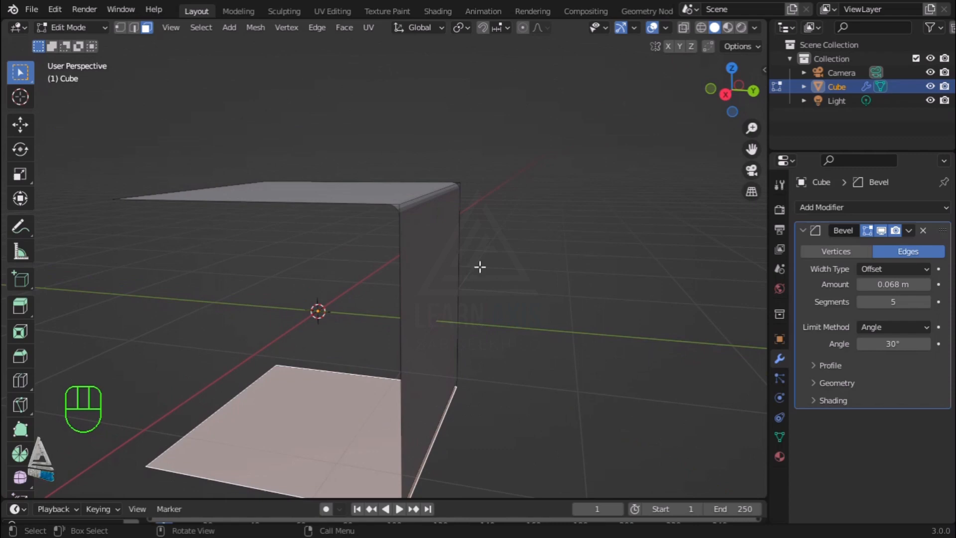
{"action": "middle_click_drag", "start_coordinate": [543, 314], "coordinate": [491, 277]}
{"action": "scroll", "coordinate": [416, 187], "scroll_direction": "up", "scroll_amount": 2}
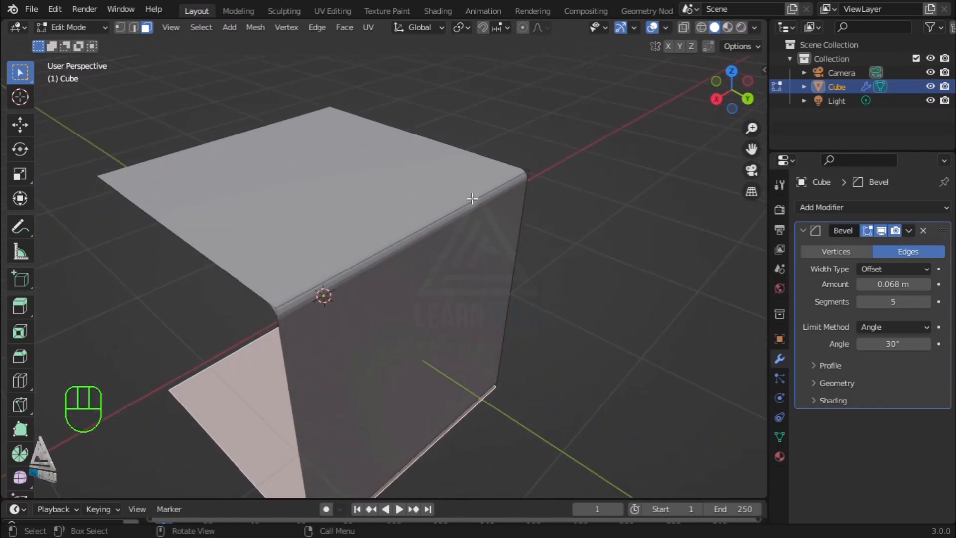
{"action": "left_click", "coordinate": [134, 28]}
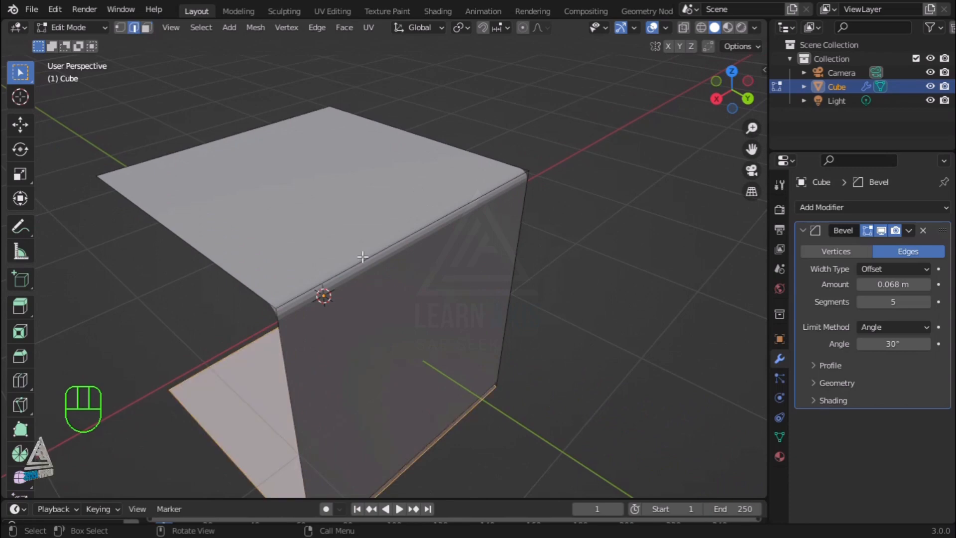
{"action": "left_click", "coordinate": [362, 257]}
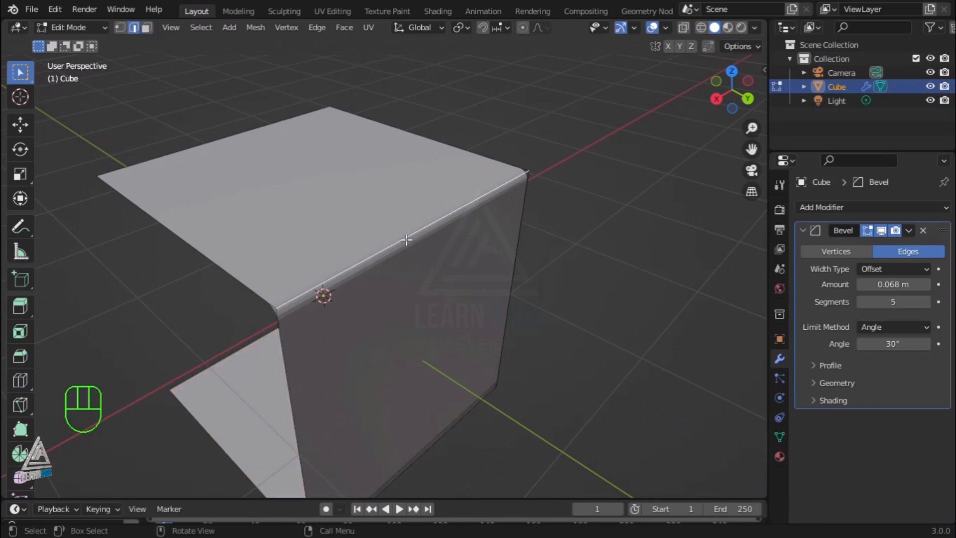
Enable the Edge Angle measurement overlay, and inspect the selected edge's angle up close
{"action": "left_click", "coordinate": [666, 26]}
{"action": "scroll", "coordinate": [614, 324], "scroll_direction": "down", "scroll_amount": 2}
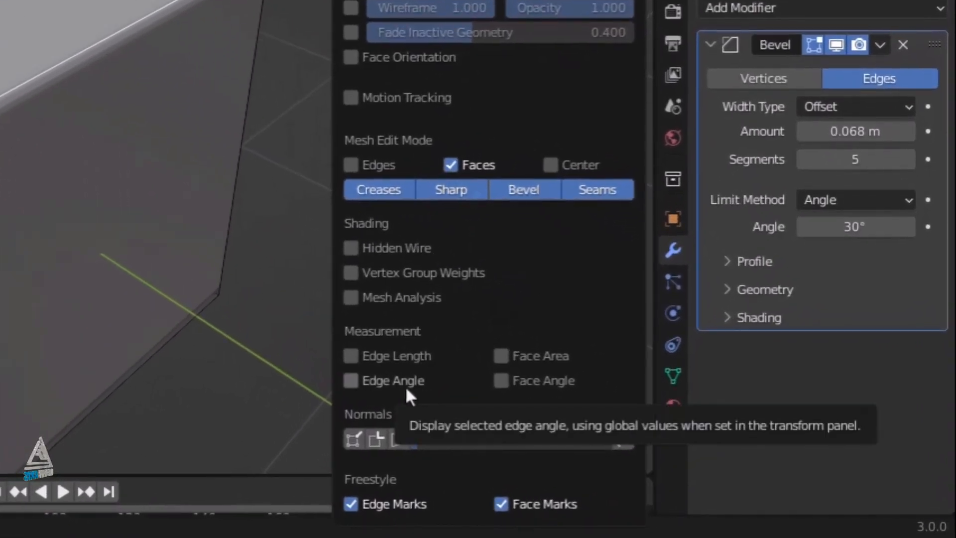
{"action": "left_click", "coordinate": [351, 383]}
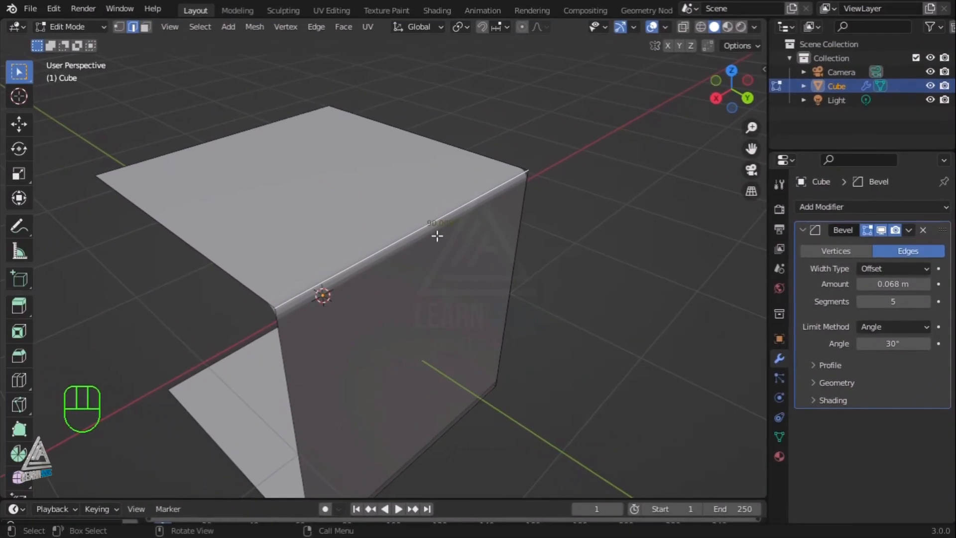
{"action": "scroll", "coordinate": [435, 230], "scroll_direction": "up", "scroll_amount": 5}
{"action": "scroll", "coordinate": [434, 214], "scroll_direction": "up", "scroll_amount": 2}
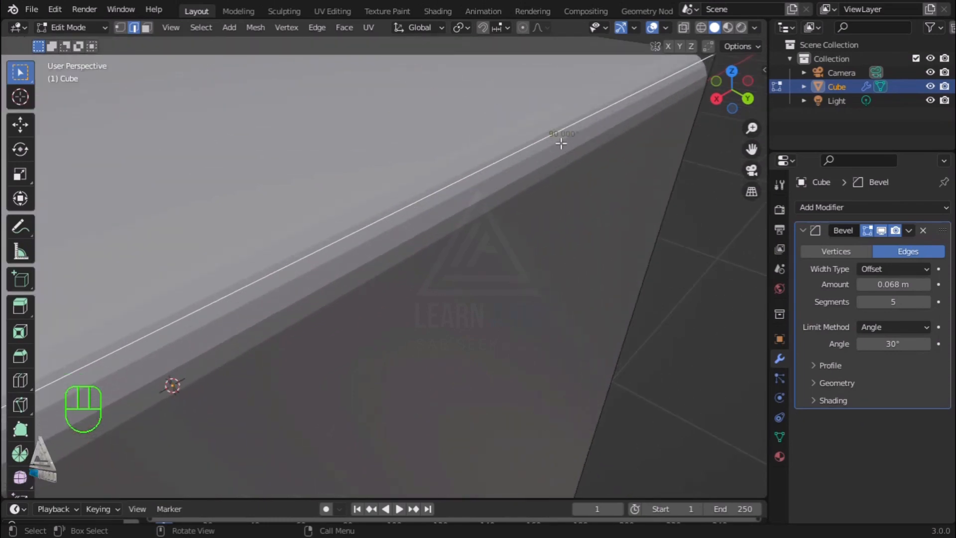
{"action": "middle_click_drag", "start_coordinate": [560, 139], "coordinate": [454, 248]}
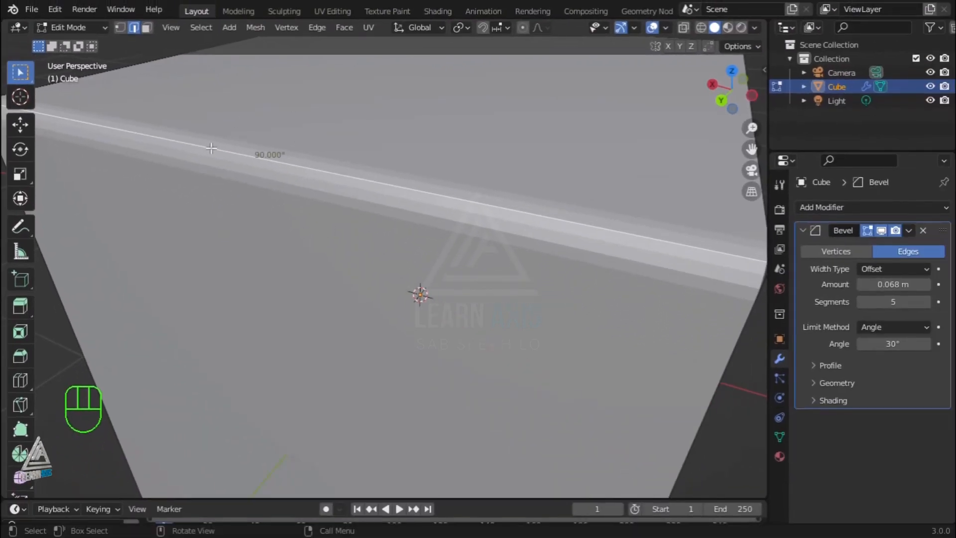
{"action": "scroll", "coordinate": [273, 224], "scroll_direction": "down", "scroll_amount": 5}
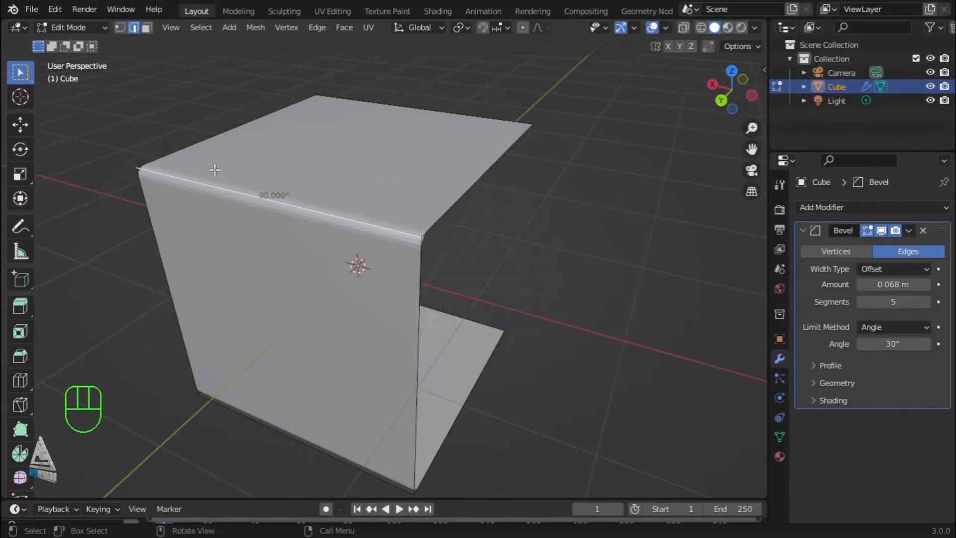
Select the top face in face selection mode, and try moving it vertically with the Move tool
{"action": "scroll", "coordinate": [254, 164], "scroll_direction": "up", "scroll_amount": 1}
{"action": "left_click", "coordinate": [20, 124]}
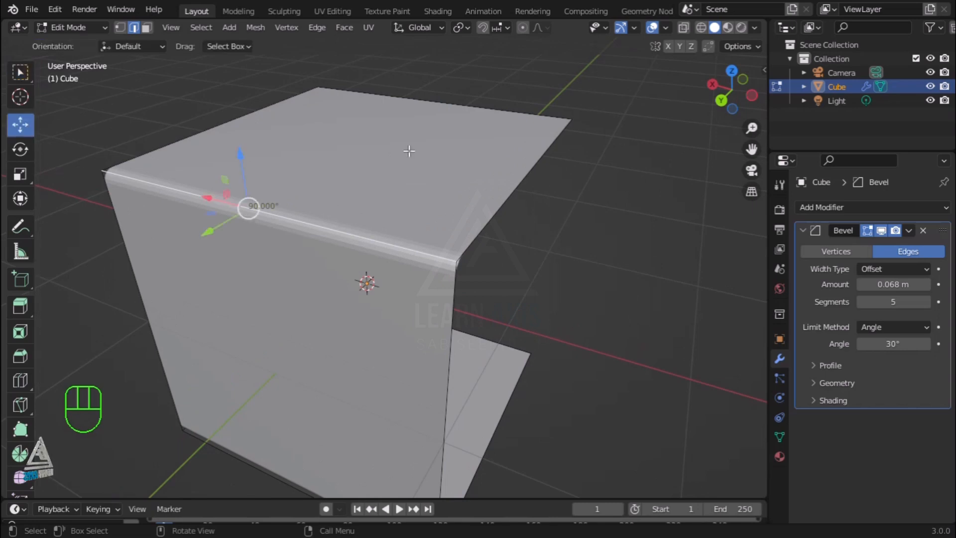
{"action": "left_click", "coordinate": [429, 100]}
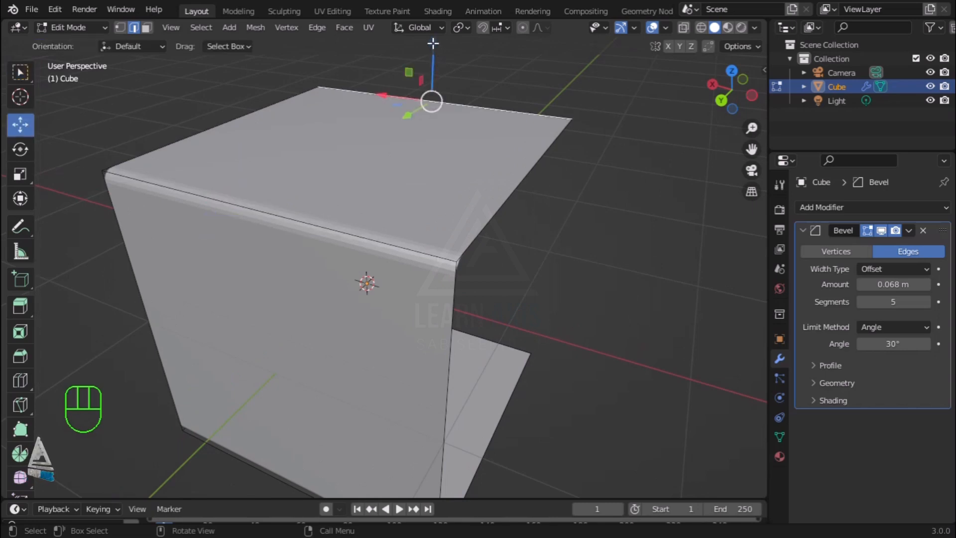
{"action": "key", "text": "3"}
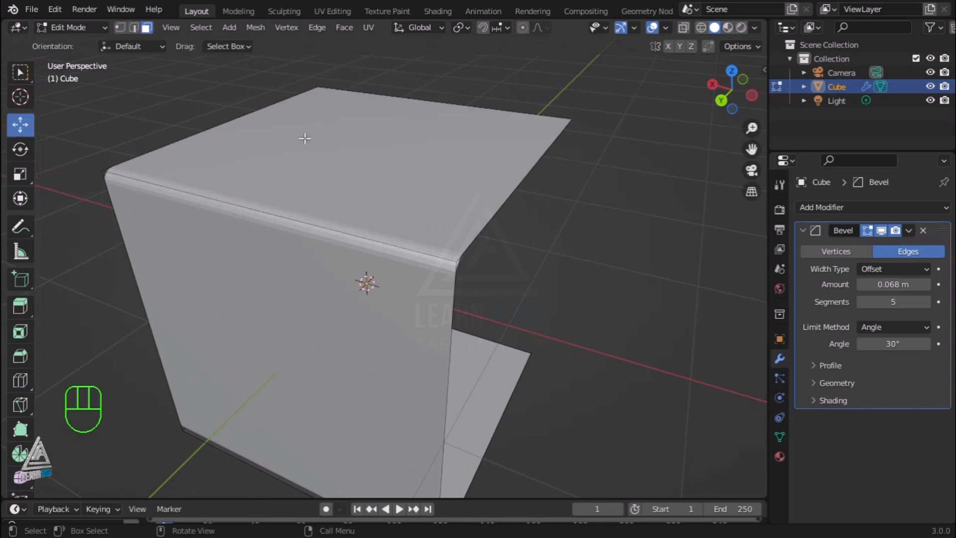
{"action": "left_click", "coordinate": [334, 164]}
{"action": "left_click_drag", "start_coordinate": [359, 82], "coordinate": [357, 84]}
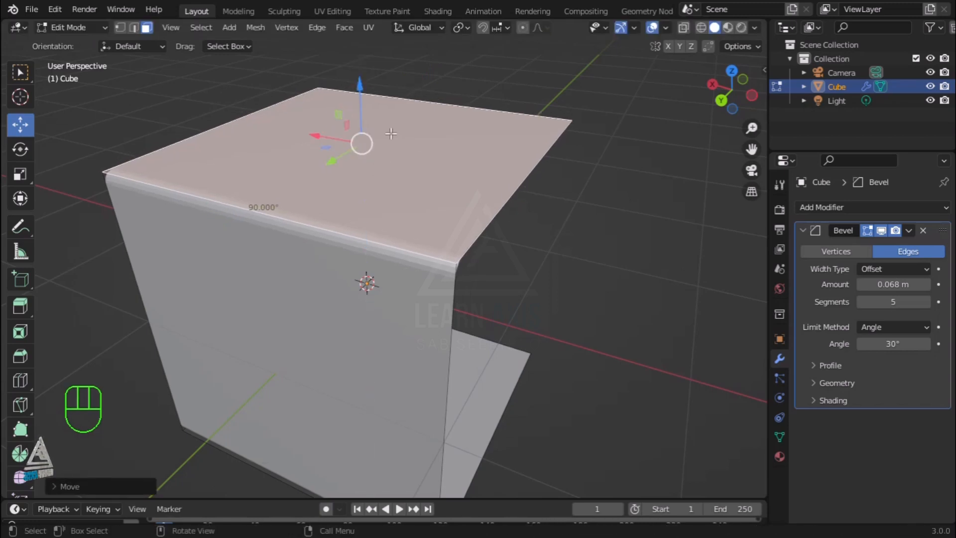
Try rotating the top face about the X axis to vary the bevelled edge's angle
{"action": "left_click", "coordinate": [30, 148]}
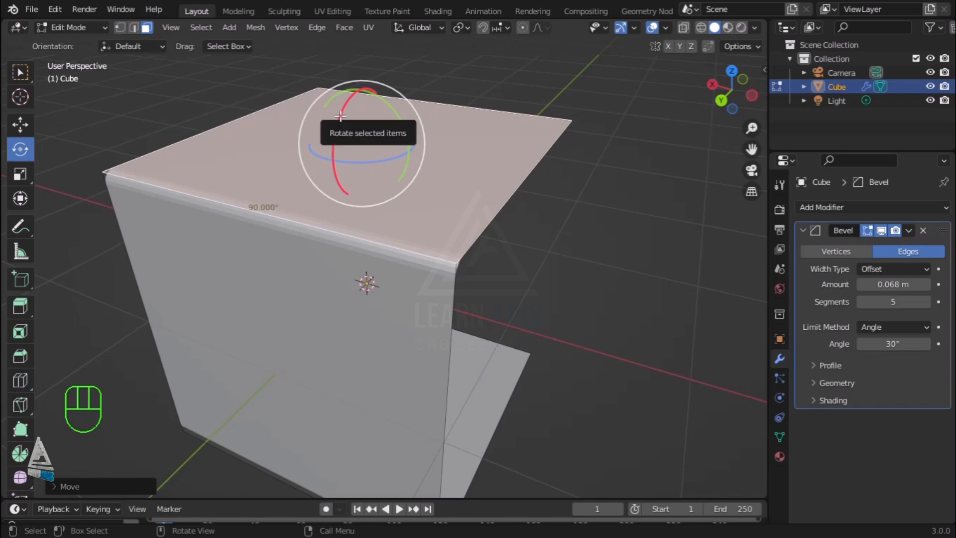
{"action": "left_click_drag", "start_coordinate": [340, 116], "coordinate": [340, 131]}
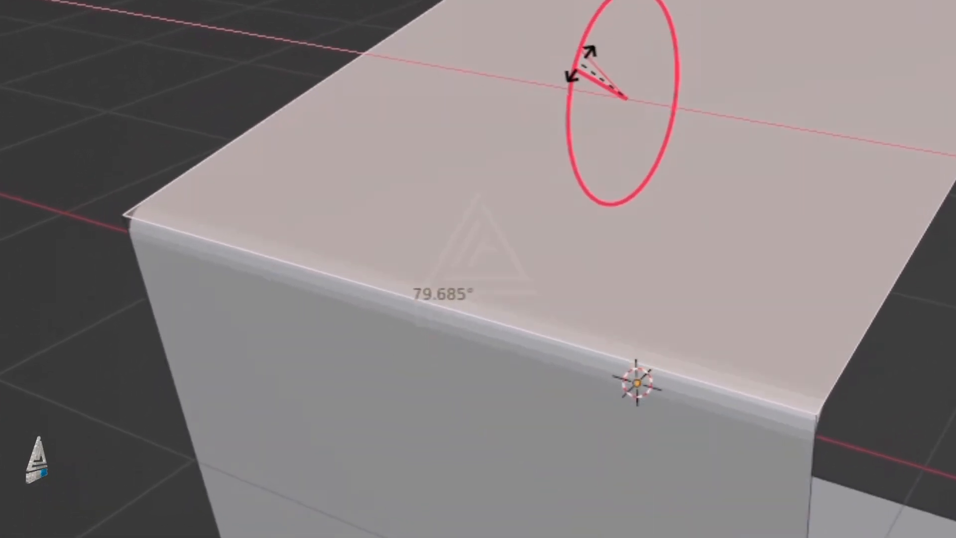
{"action": "mouse_move", "coordinate": [580, 63]}
{"action": "left_mouse_down"}
{"action": "mouse_move", "coordinate": [581, 53]}
{"action": "mouse_move", "coordinate": [581, 75]}
{"action": "mouse_move", "coordinate": [584, 53]}
{"action": "mouse_move", "coordinate": [582, 65]}
{"action": "mouse_move", "coordinate": [593, 58]}
{"action": "mouse_move", "coordinate": [589, 74]}
{"action": "left_mouse_up"}
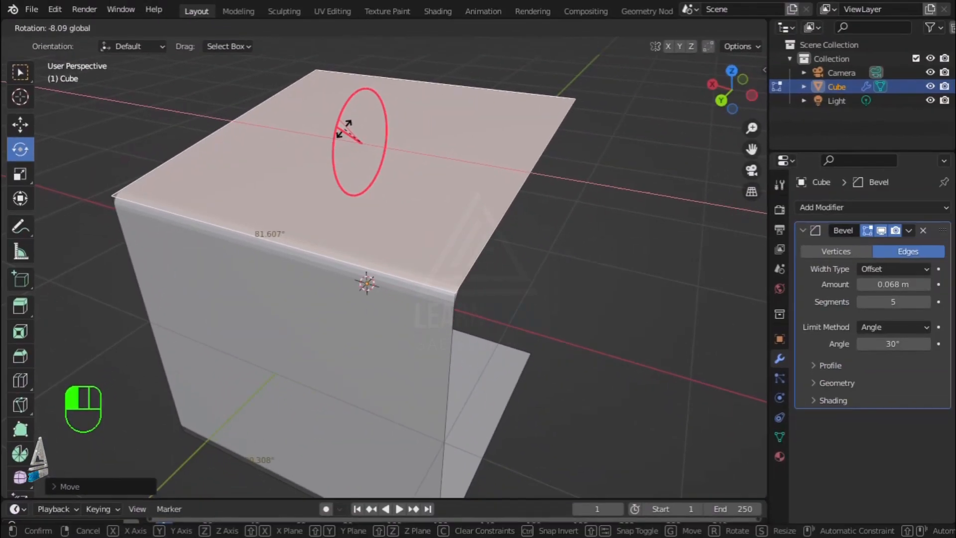
{"action": "left_click_drag", "start_coordinate": [346, 130], "coordinate": [393, 303]}
Increase the bevel amount to about 0.208 m and set the limit angle to 90°
{"action": "middle_click_drag", "start_coordinate": [393, 304], "coordinate": [416, 274]}
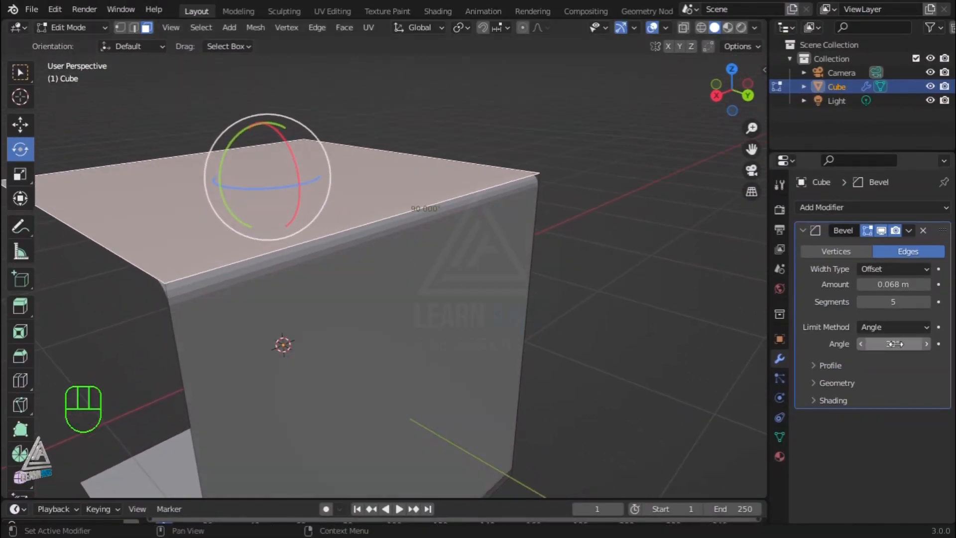
{"action": "left_click_drag", "start_coordinate": [894, 284], "coordinate": [914, 284]}
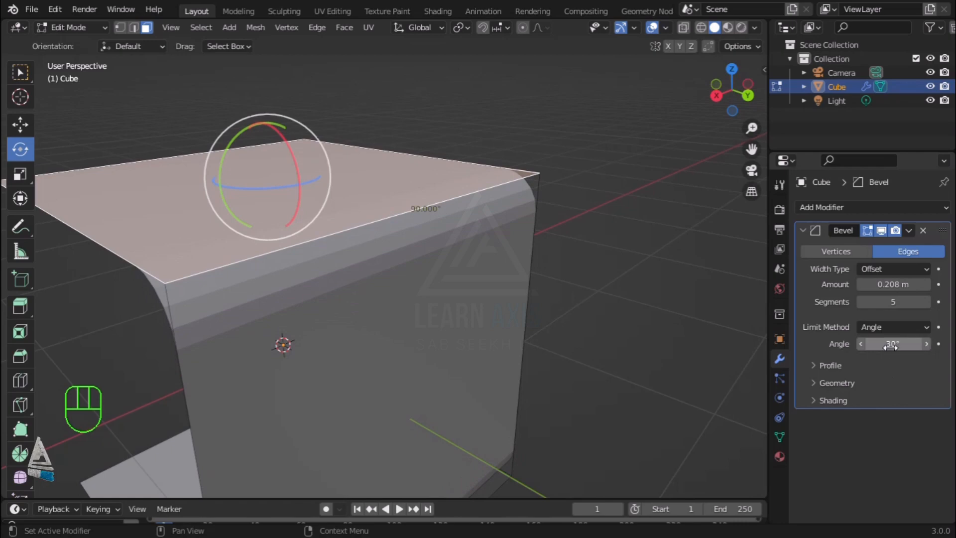
{"action": "left_click", "coordinate": [888, 344]}
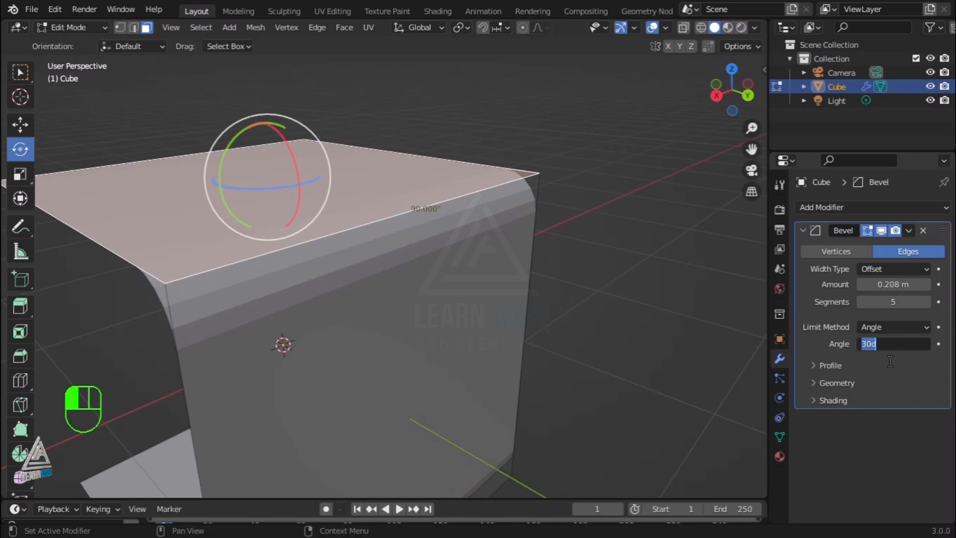
{"action": "type", "text": "90"}
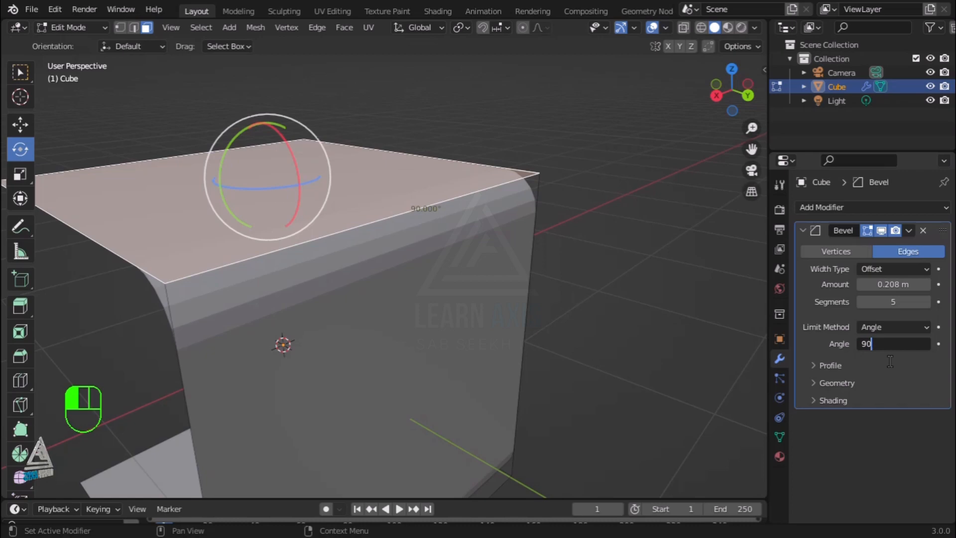
{"action": "key", "text": "Return"}
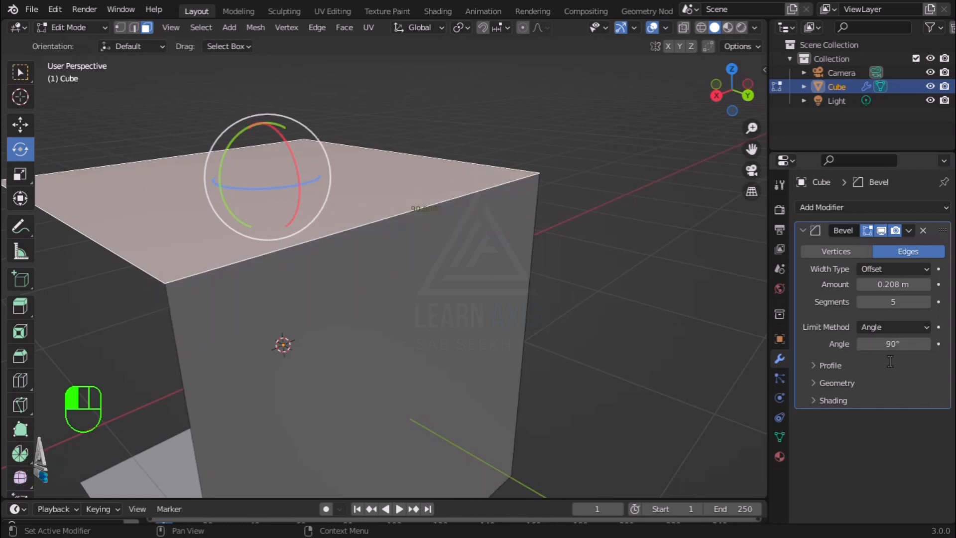
Deselect the top face with the Select Box tool, and set the bevel's limit angle to 89°
{"action": "left_click", "coordinate": [20, 73]}
{"action": "left_click", "coordinate": [563, 326]}
{"action": "middle_click_drag", "start_coordinate": [499, 400], "coordinate": [533, 395]}
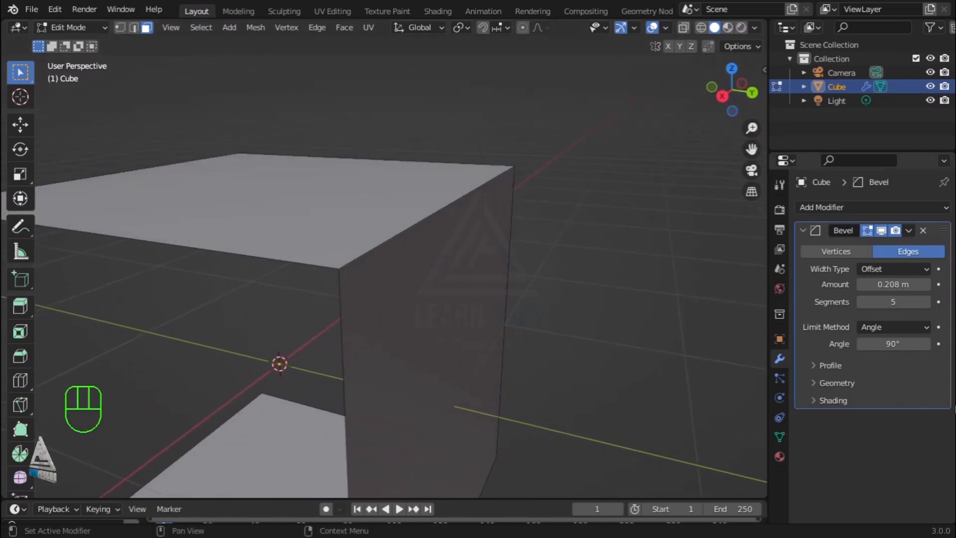
{"action": "left_click", "coordinate": [893, 343]}
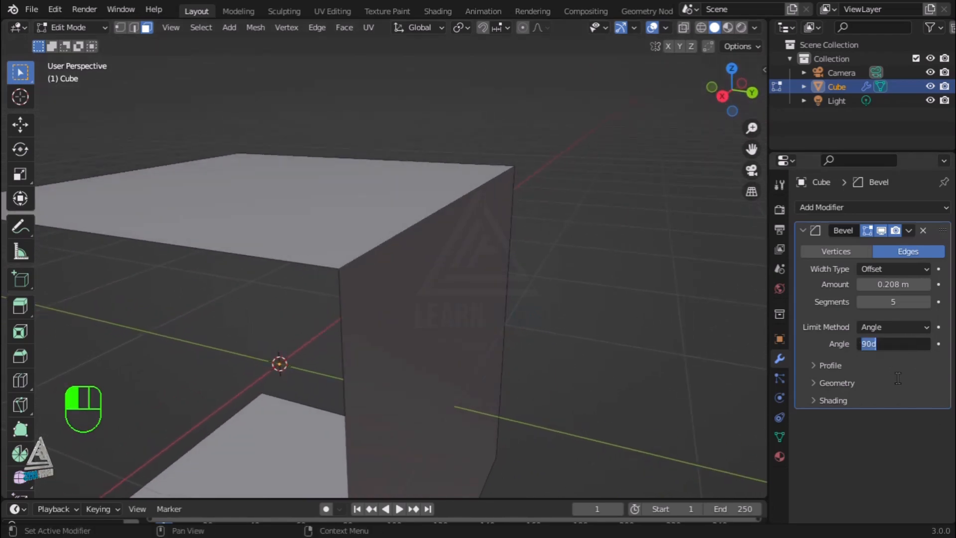
{"action": "type", "text": "89"}
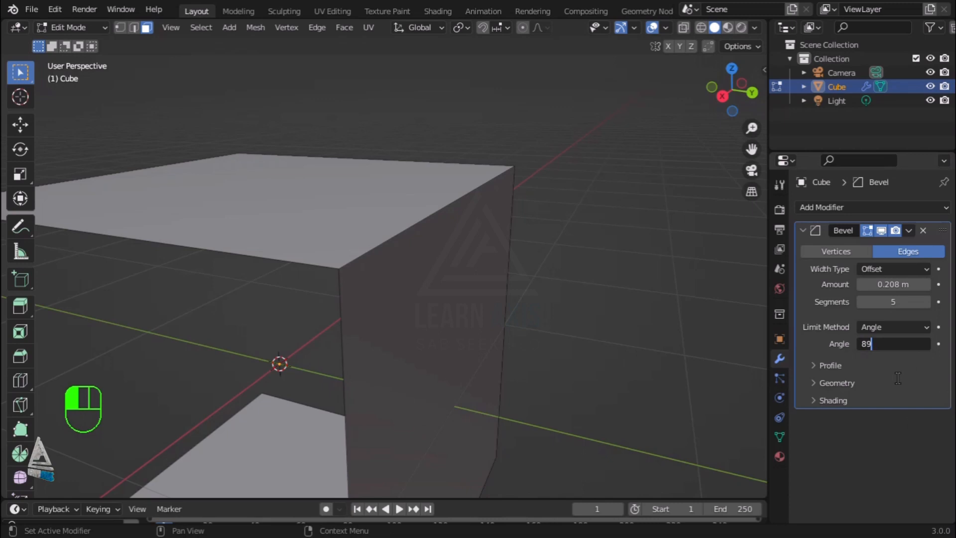
{"action": "key", "text": "Return"}
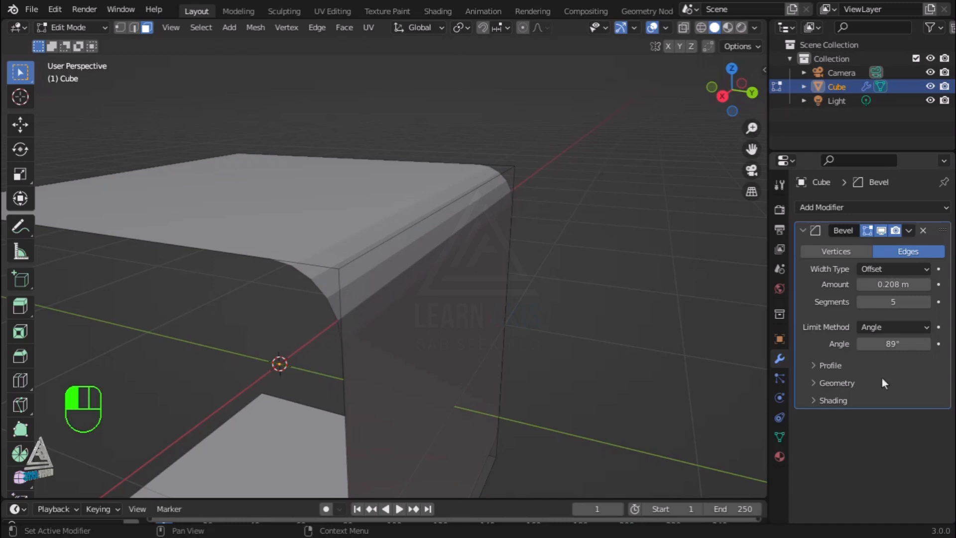
{"action": "left_click", "coordinate": [882, 379]}
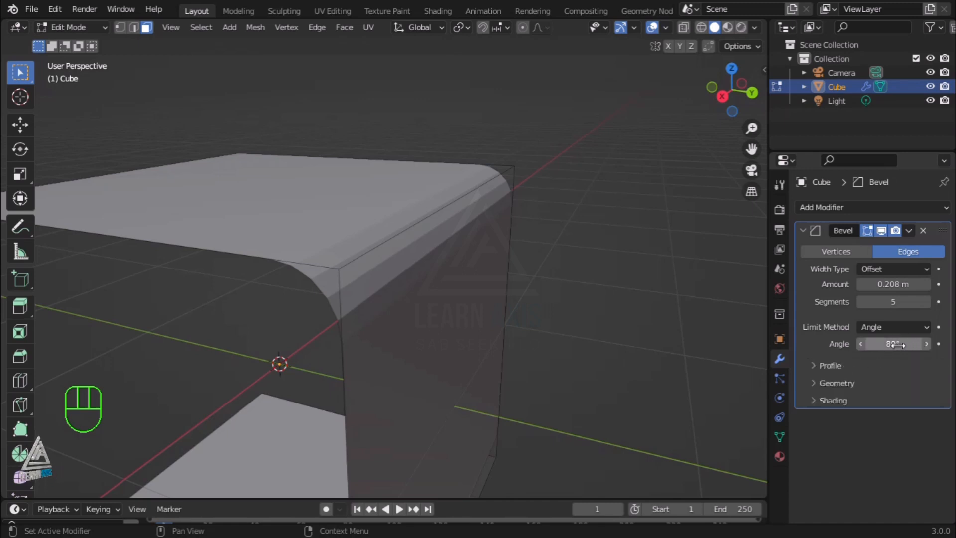
Review the viewport overlay options, return the cube to Object Mode, and keep Angle as the bevel's limit method
{"action": "left_click", "coordinate": [665, 28]}
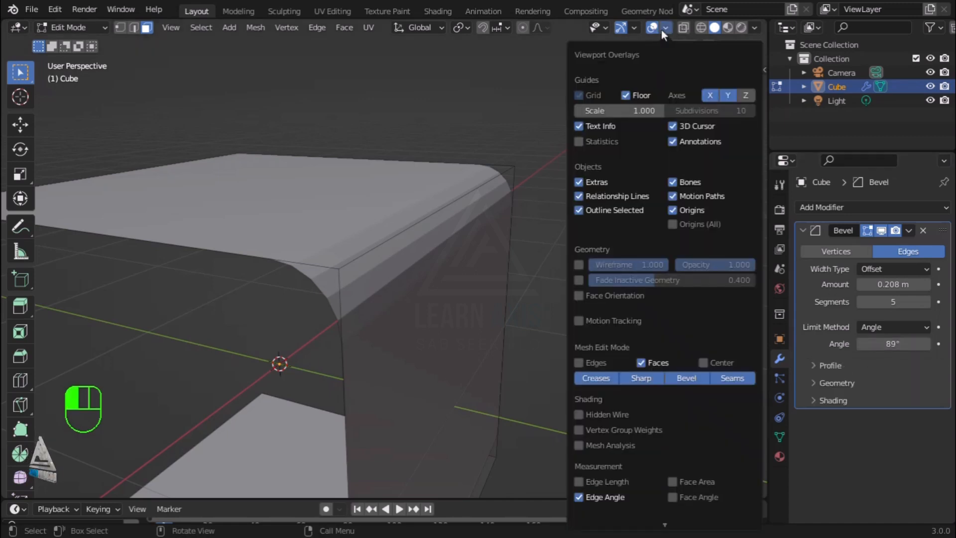
{"action": "scroll", "coordinate": [598, 439], "scroll_direction": "down", "scroll_amount": 3}
{"action": "scroll", "coordinate": [599, 439], "scroll_direction": "down", "scroll_amount": 1}
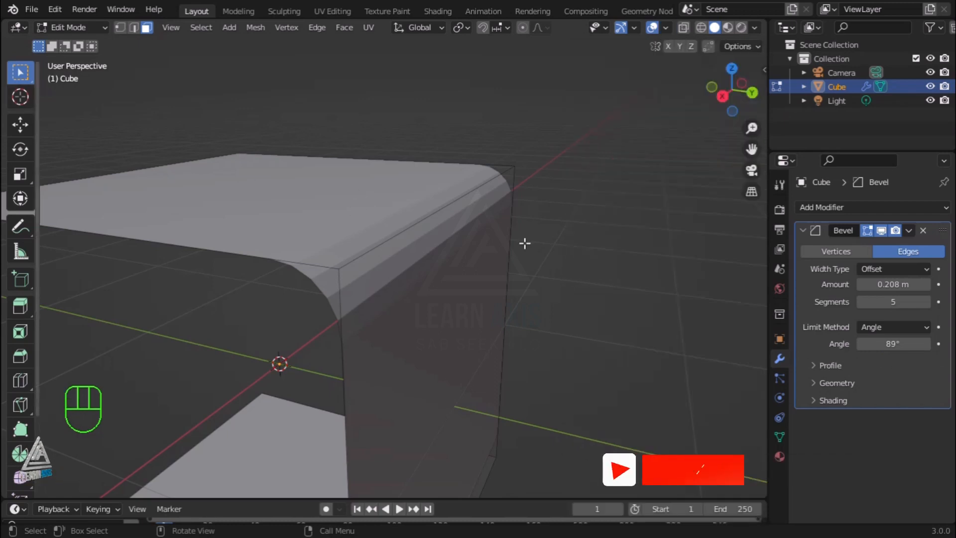
{"action": "key", "text": "Tab"}
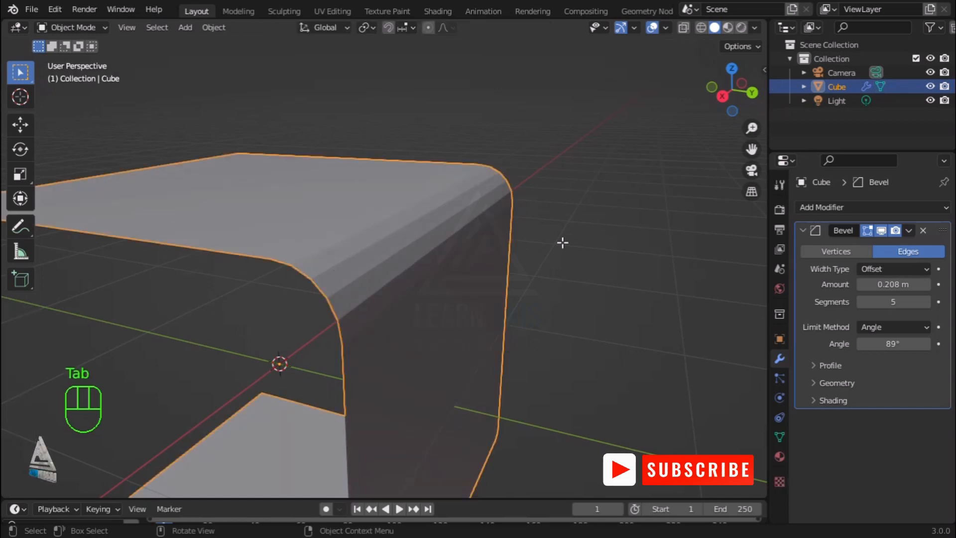
{"action": "scroll", "coordinate": [562, 242], "scroll_direction": "down", "scroll_amount": 4}
{"action": "left_click", "coordinate": [895, 328]}
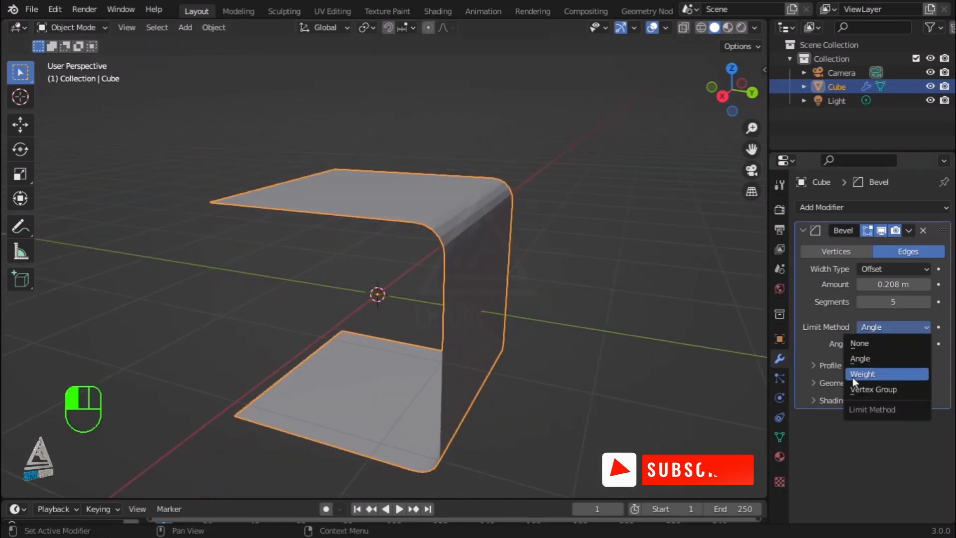
{"action": "left_click", "coordinate": [863, 358]}
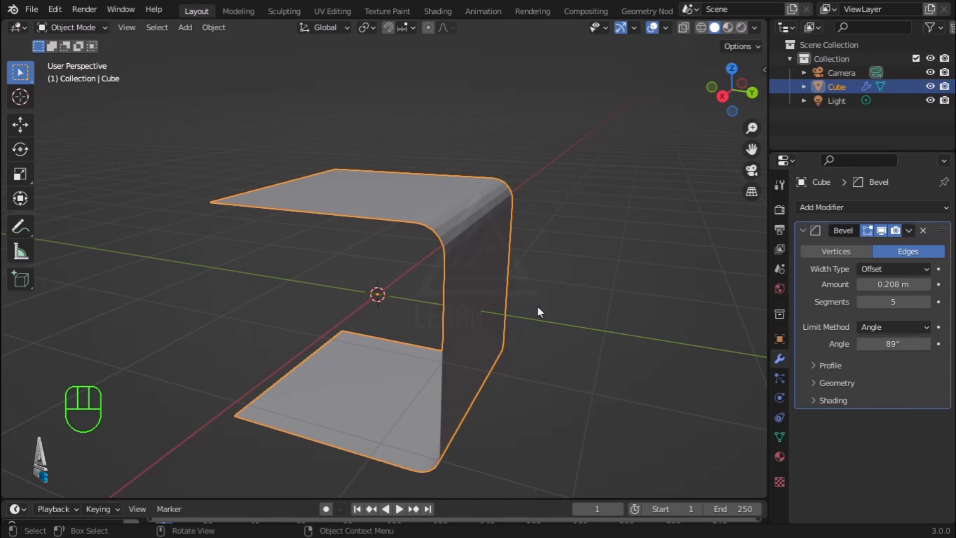
Delete the bevelled object and add a new mesh cube in its place
{"action": "key", "text": "x"}
{"action": "left_click", "coordinate": [509, 309]}
{"action": "key", "text": "shift+a"}
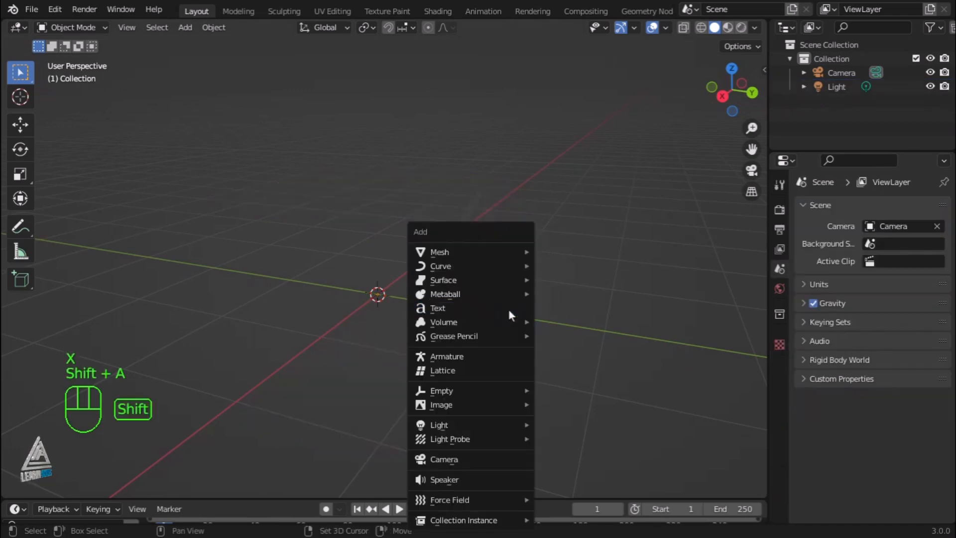
{"action": "mouse_move", "coordinate": [518, 252]}
{"action": "left_click", "coordinate": [565, 265]}
Add a Bevel modifier to the new cube and set its limit method to Weight
{"action": "left_click", "coordinate": [821, 208]}
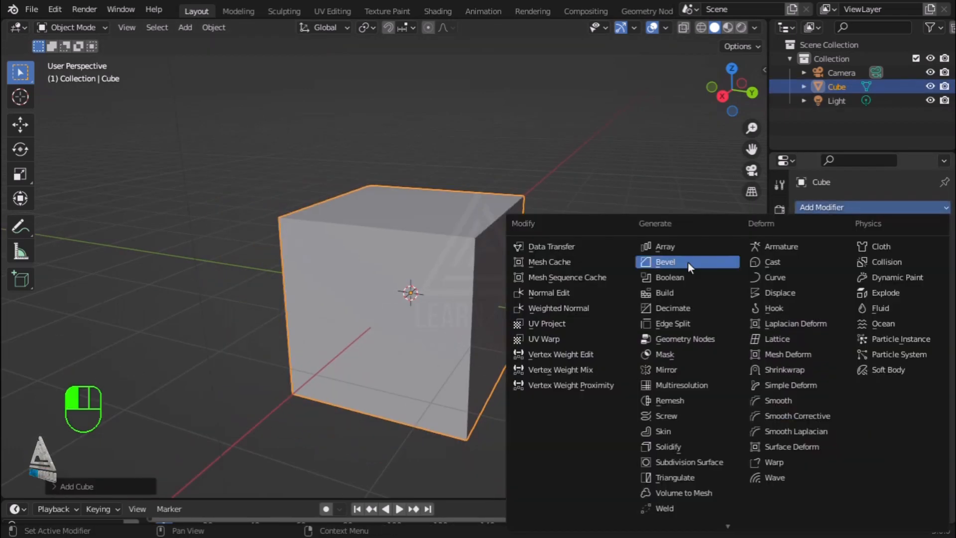
{"action": "left_click", "coordinate": [657, 258]}
{"action": "left_click", "coordinate": [891, 327]}
{"action": "left_click", "coordinate": [867, 374]}
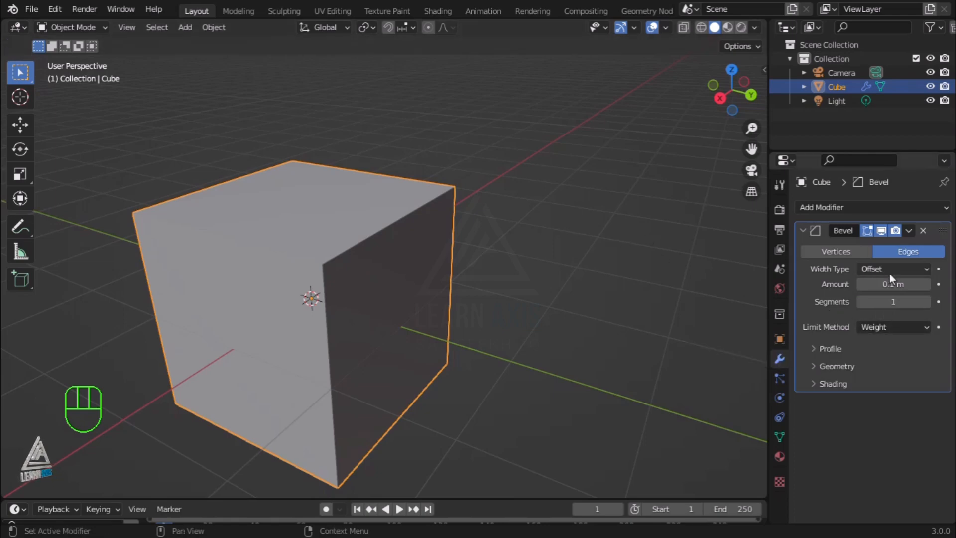
Raise the bevel amount to 0.39 m and switch the limit method to Angle
{"action": "left_click_drag", "start_coordinate": [890, 284], "coordinate": [896, 284]}
{"action": "left_click", "coordinate": [882, 328]}
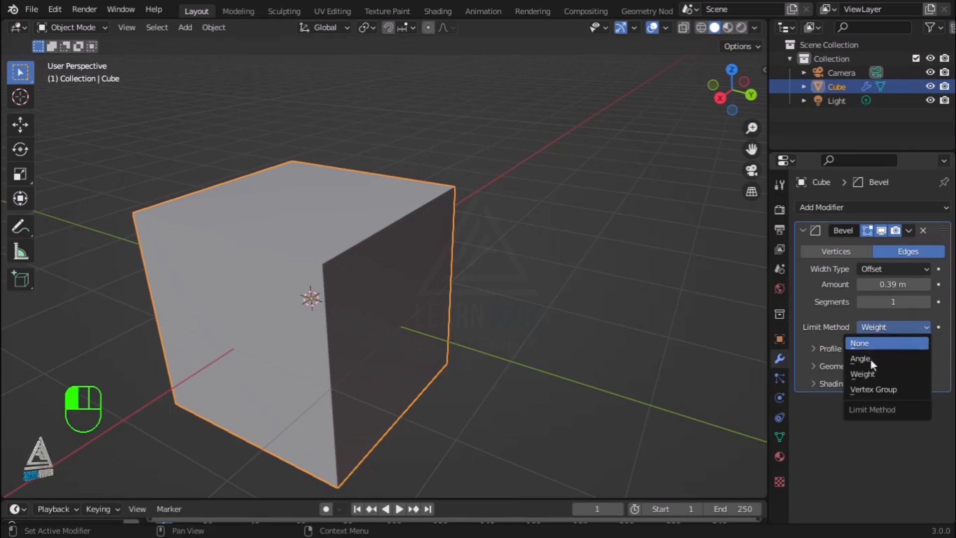
{"action": "left_click", "coordinate": [886, 358]}
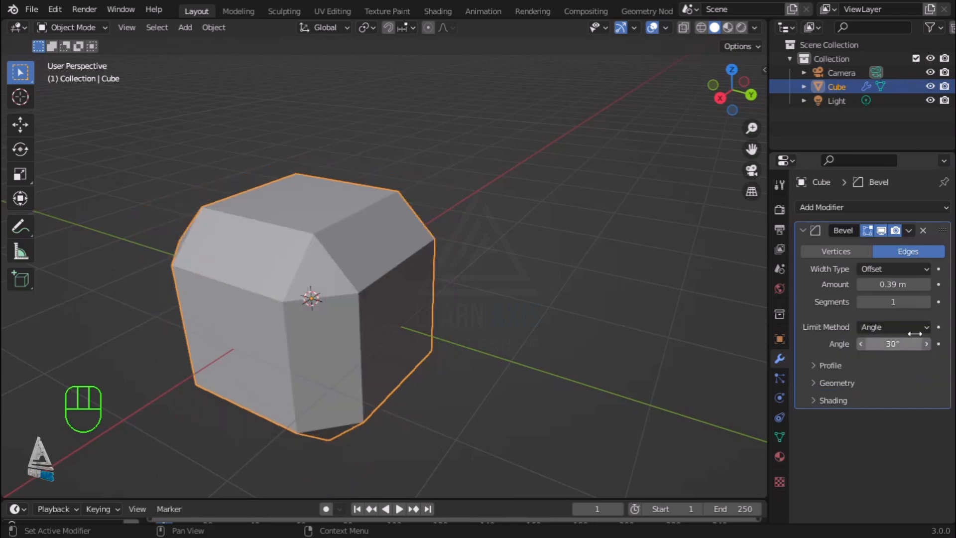
Reduce the bevel amount to about 0.16 m and set the bevel to 5 segments
{"action": "mouse_move", "coordinate": [893, 284]}
{"action": "left_mouse_down"}
{"action": "mouse_move", "coordinate": [841, 283]}
{"action": "mouse_move", "coordinate": [882, 284]}
{"action": "left_mouse_up"}
{"action": "left_click", "coordinate": [926, 302]}
{"action": "left_click", "coordinate": [926, 302]}
{"action": "left_click", "coordinate": [926, 302]}
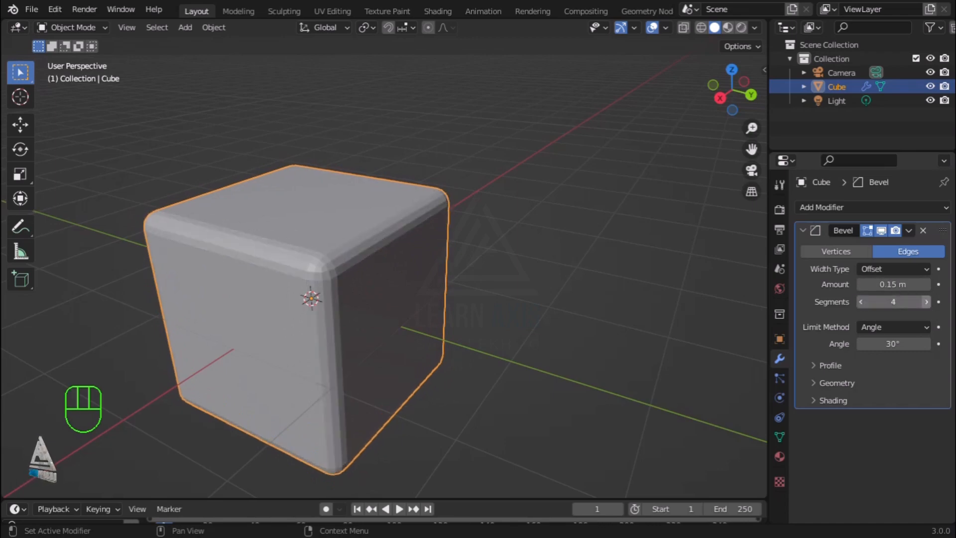
{"action": "left_click", "coordinate": [926, 301]}
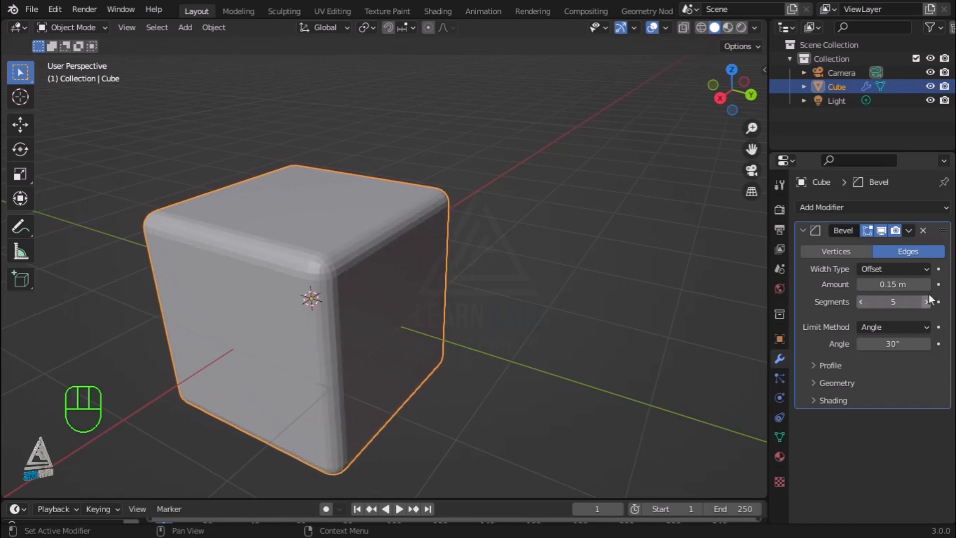
{"action": "mouse_move", "coordinate": [893, 284]}
{"action": "left_mouse_down"}
{"action": "mouse_move", "coordinate": [918, 284]}
{"action": "mouse_move", "coordinate": [899, 284]}
{"action": "left_mouse_up"}
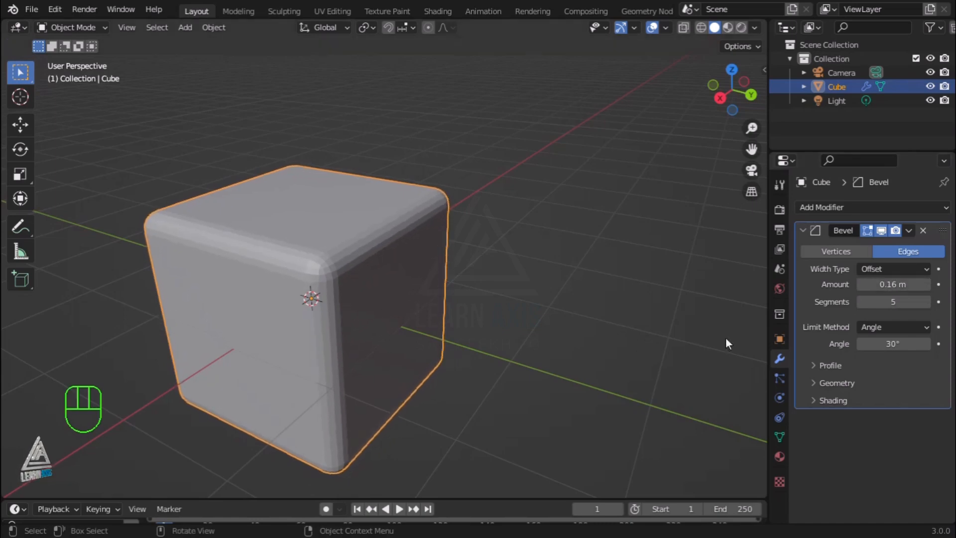
Set the bevel's limit method to Weight, and enter Edit Mode with the selection's transform and bevel weight values shown
{"action": "left_click", "coordinate": [883, 328]}
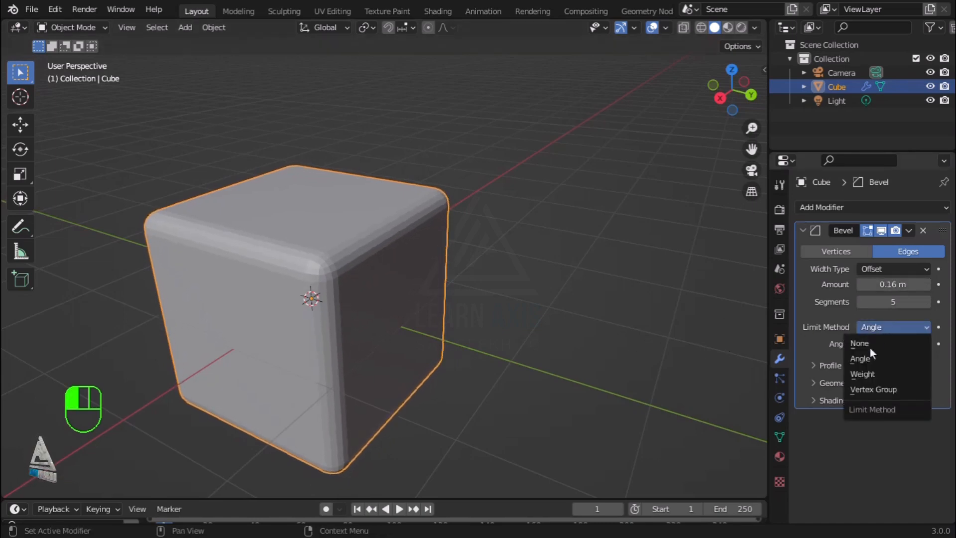
{"action": "left_click", "coordinate": [867, 375]}
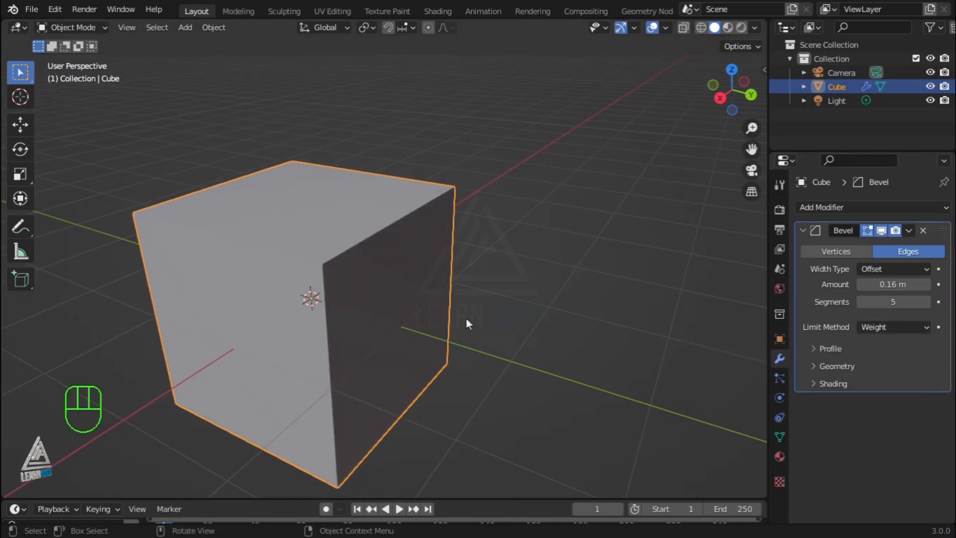
{"action": "key", "text": "Tab"}
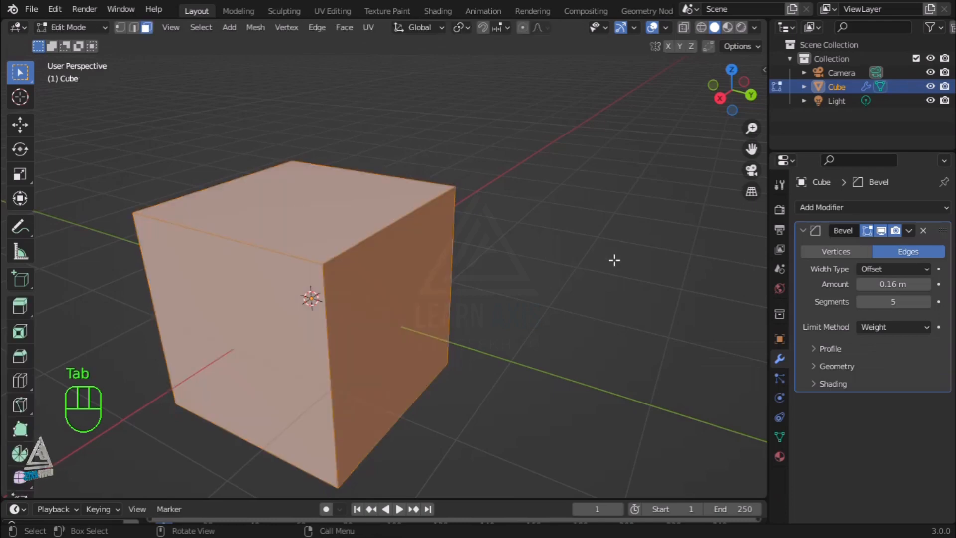
{"action": "key", "text": "n"}
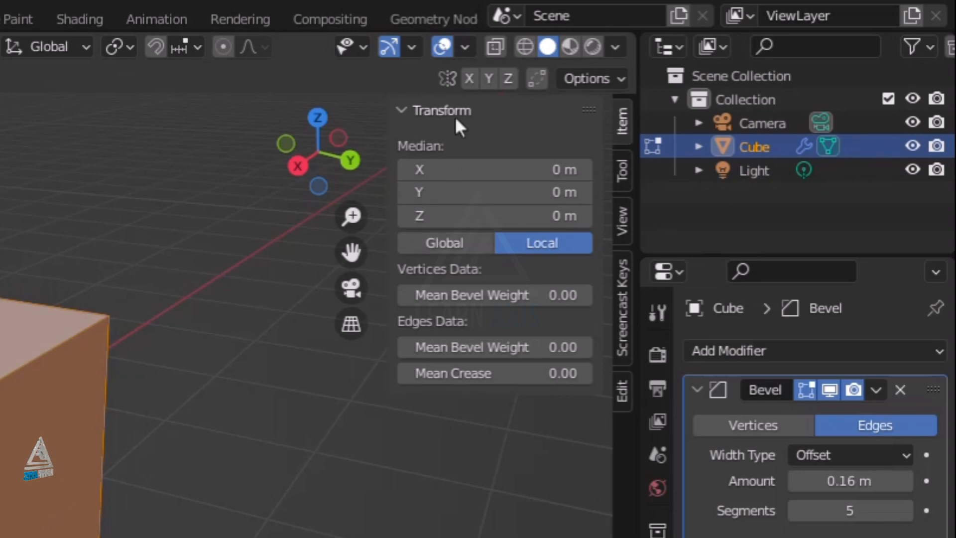
{"action": "left_click", "coordinate": [403, 109]}
{"action": "left_click", "coordinate": [403, 109]}
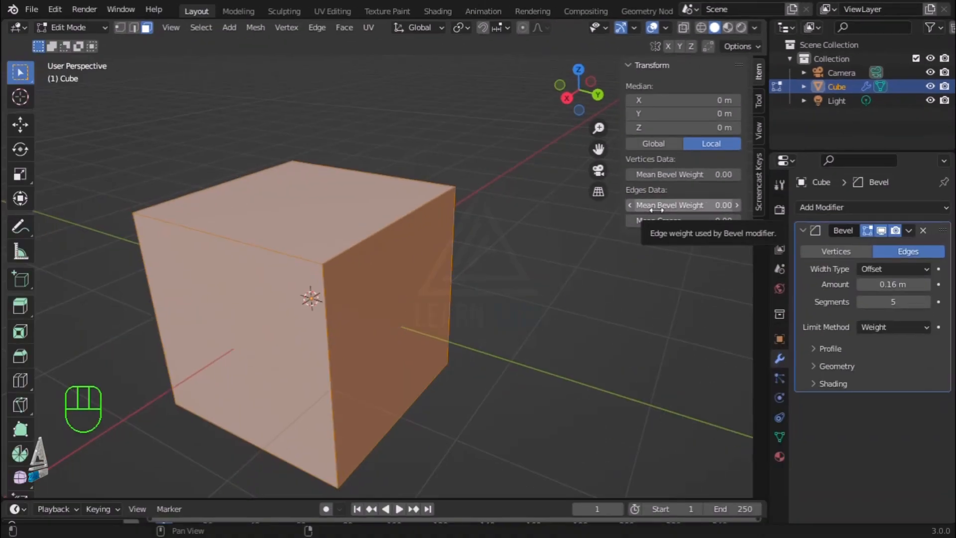
Try a mean edge bevel weight of 1.00 on all the cube's edges, and return it to 0
{"action": "left_click_drag", "start_coordinate": [514, 354], "coordinate": [558, 355]}
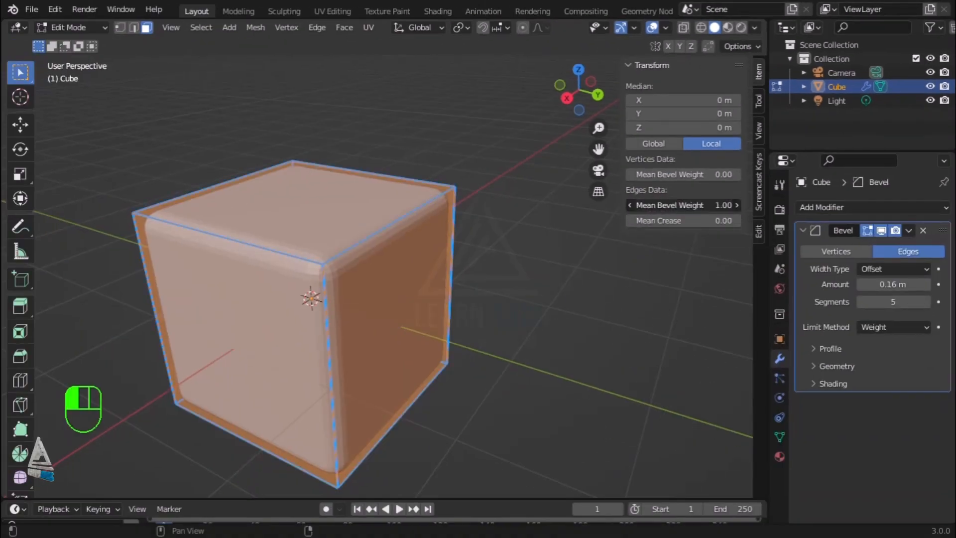
{"action": "left_click_drag", "start_coordinate": [683, 205], "coordinate": [683, 205]}
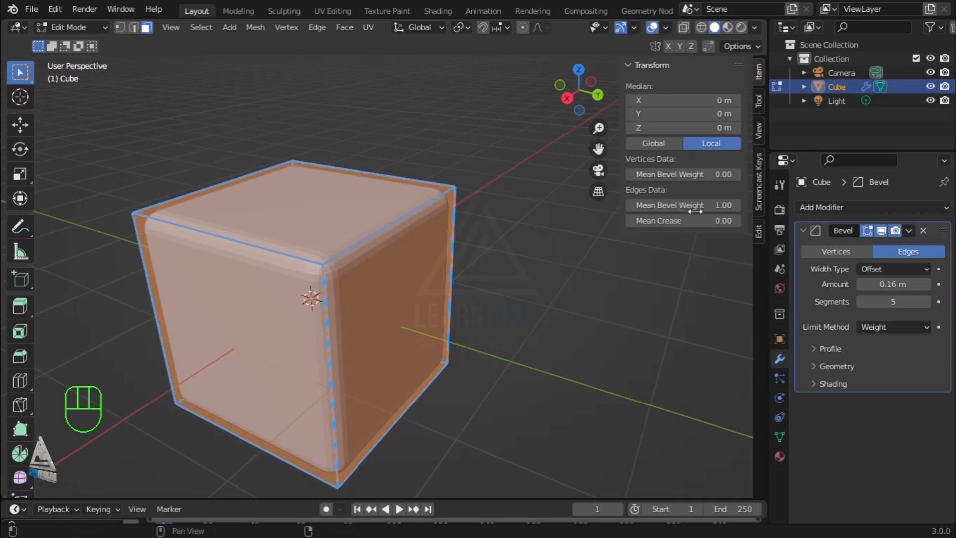
{"action": "left_click_drag", "start_coordinate": [694, 205], "coordinate": [488, 139]}
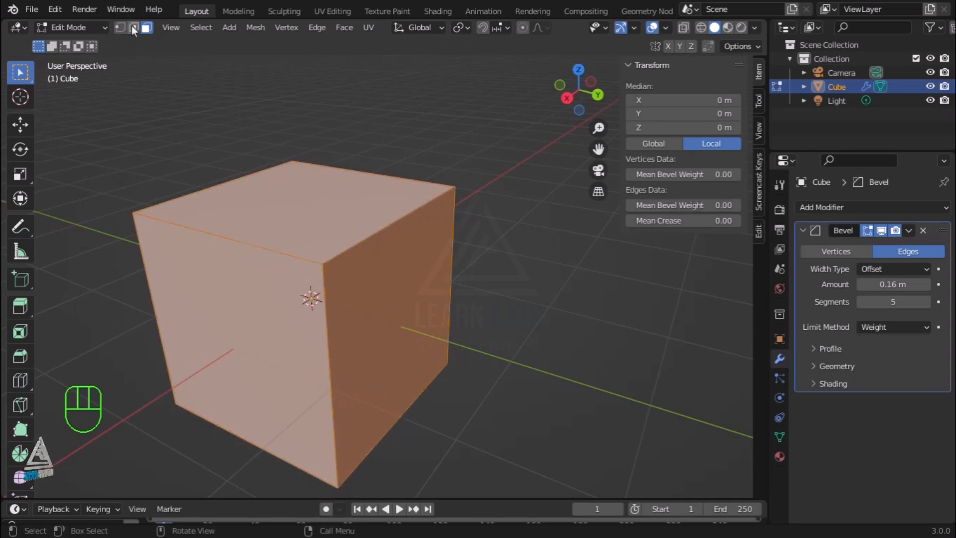
Switch to edge selection mode and select only the cube's top edge on the positive Y side
{"action": "key", "text": "2"}
{"action": "left_click", "coordinate": [411, 212]}
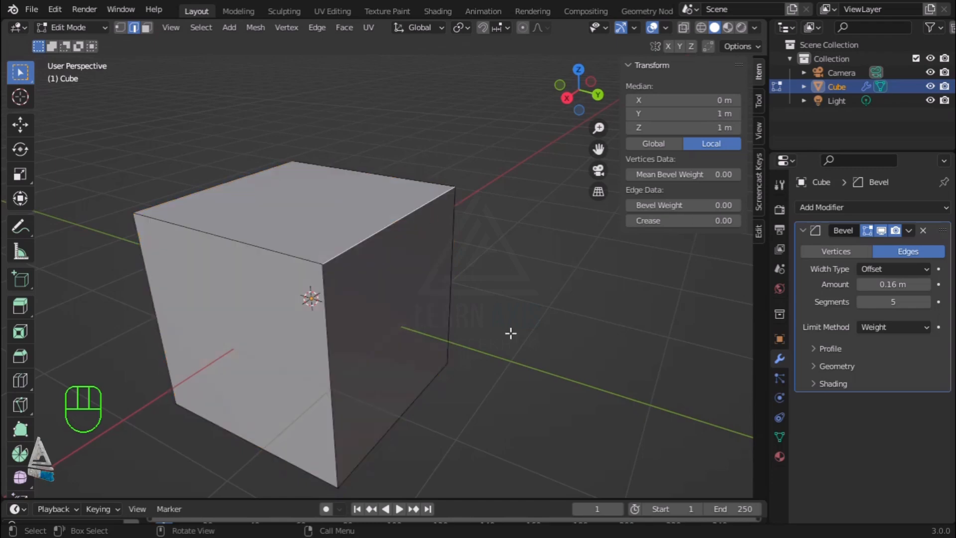
{"action": "middle_click_drag", "start_coordinate": [510, 333], "coordinate": [529, 321]}
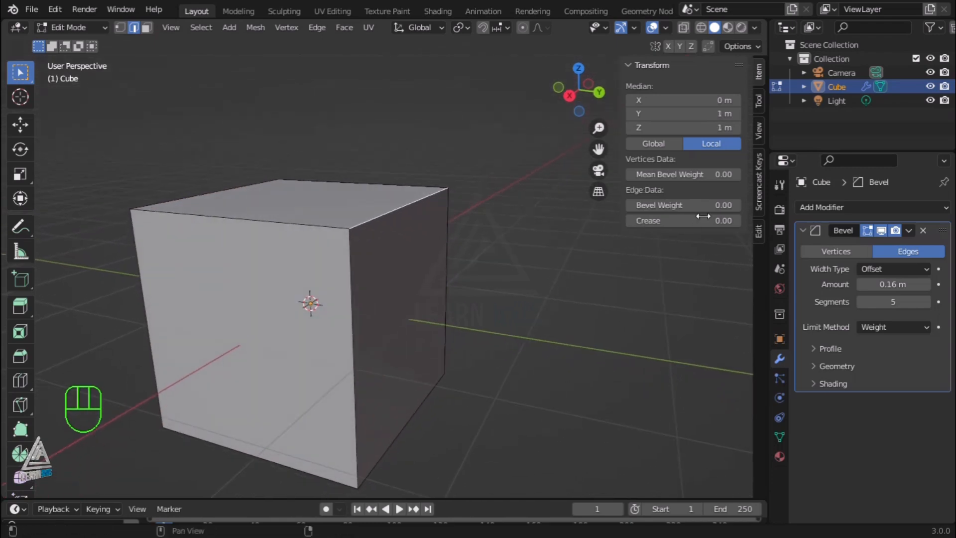
Try a bevel weight of 1.00 on the selected edge, undo it, and raise the weight slightly to 0.01
{"action": "left_click_drag", "start_coordinate": [692, 206], "coordinate": [736, 205]}
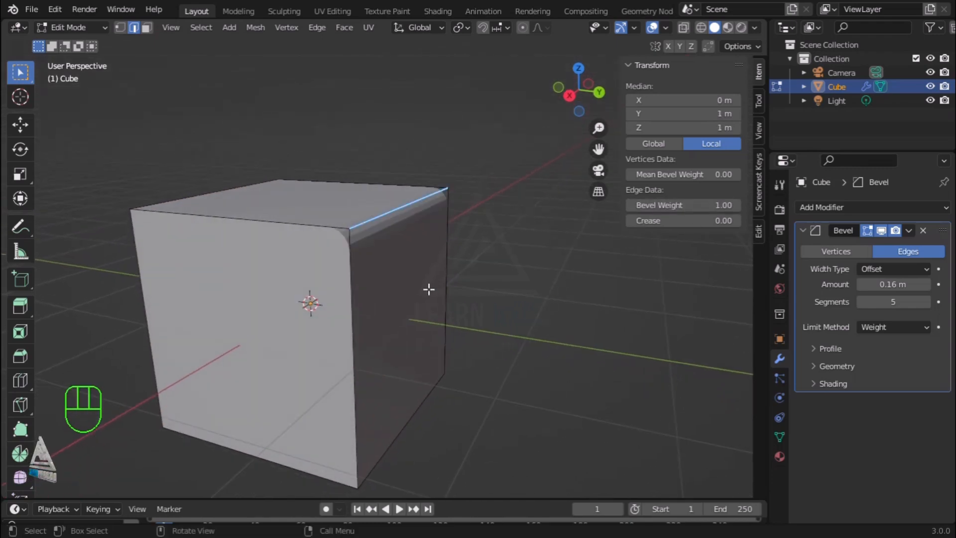
{"action": "key", "text": "ctrl+z"}
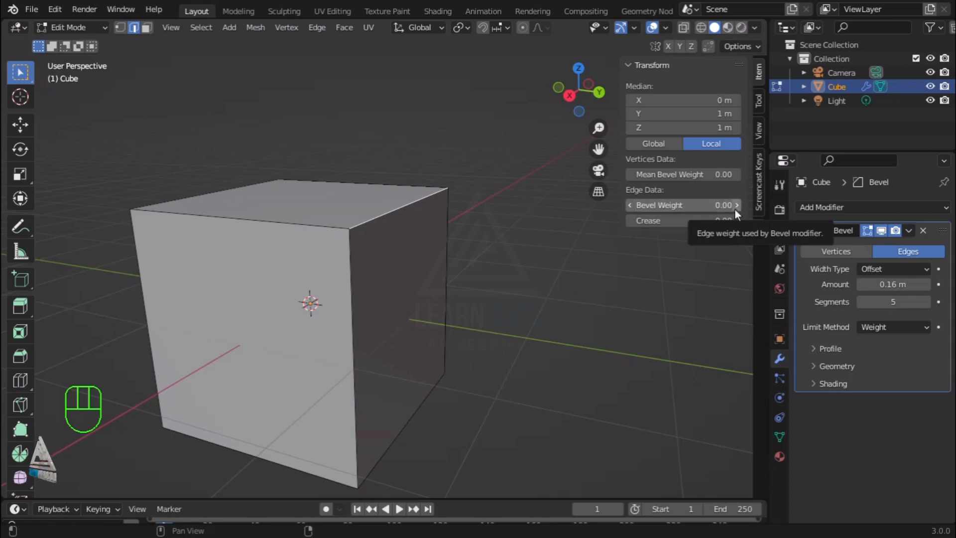
{"action": "left_click_drag", "start_coordinate": [733, 208], "coordinate": [735, 208]}
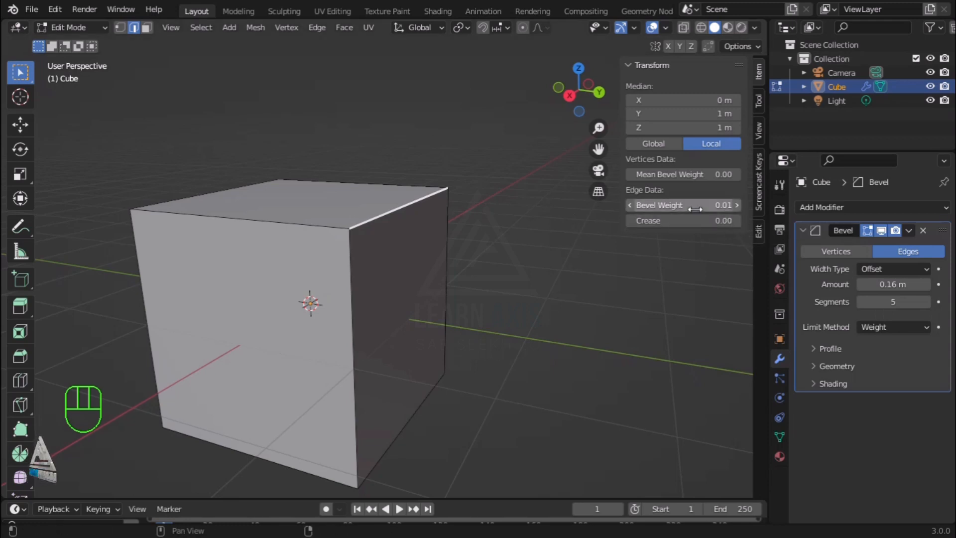
Set the selected edge's bevel weight to 0.5, and increase it to the full 1.00
{"action": "left_click", "coordinate": [667, 205]}
{"action": "type", "text": "0"}
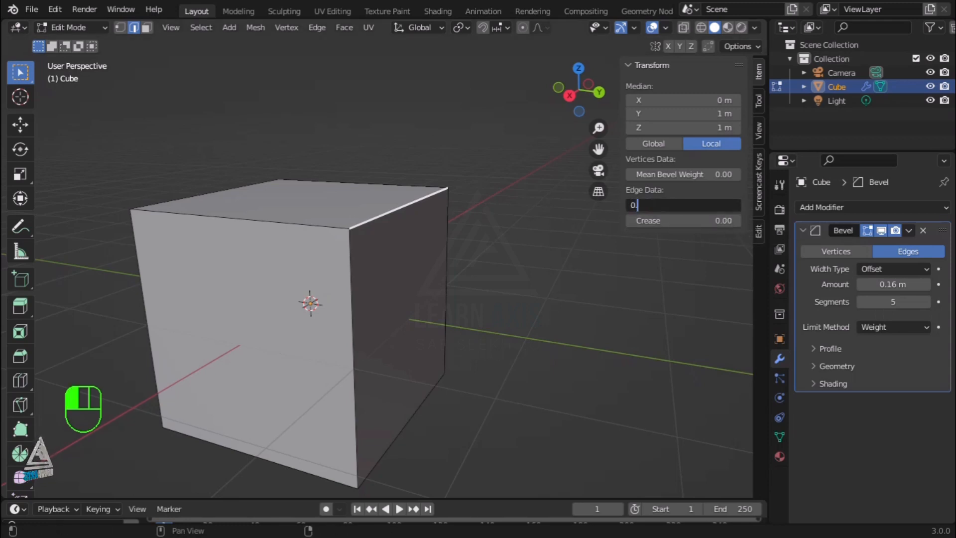
{"action": "key", "text": "Return"}
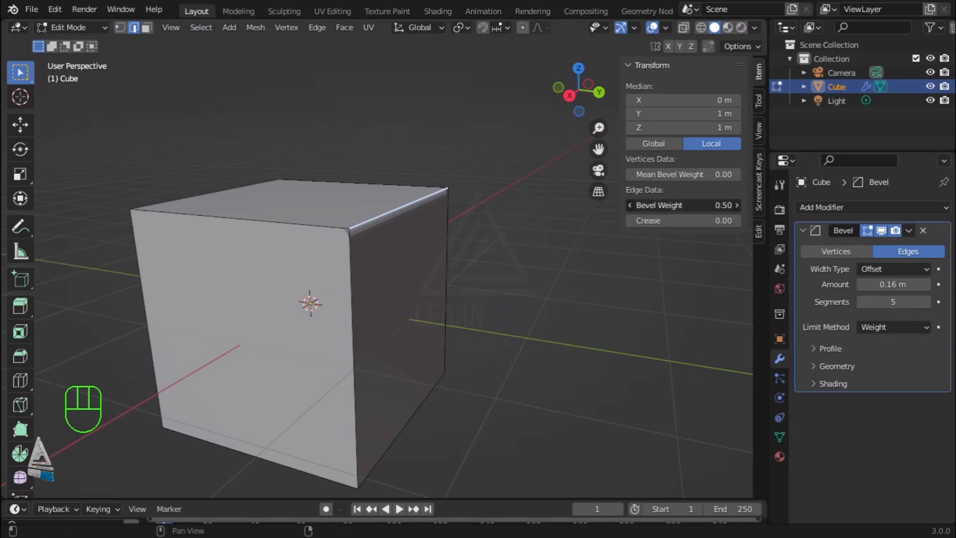
{"action": "left_click_drag", "start_coordinate": [682, 205], "coordinate": [722, 205]}
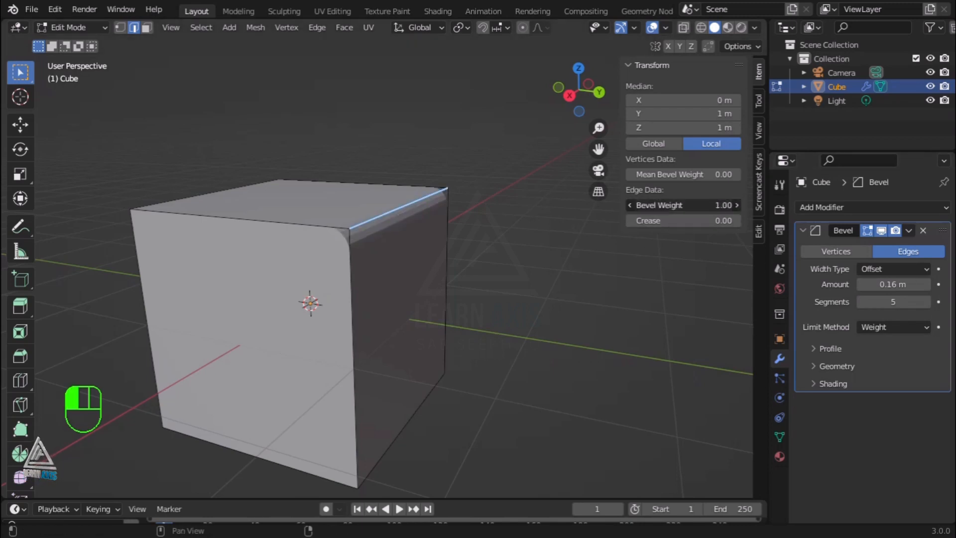
Increase the bevel modifier's amount to 0.5 m
{"action": "left_click_drag", "start_coordinate": [893, 285], "coordinate": [943, 284]}
{"action": "left_click", "coordinate": [892, 285]}
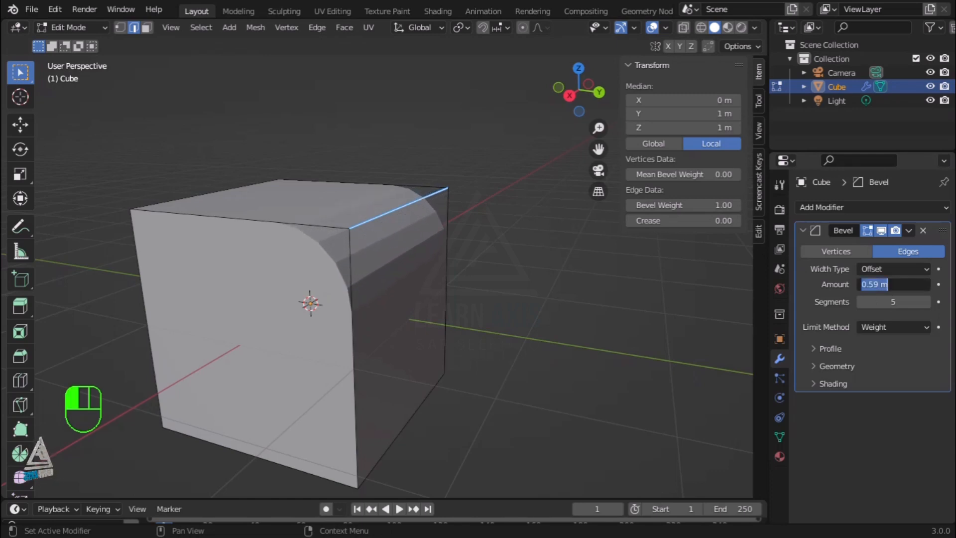
{"action": "type", "text": "0.5"}
{"action": "key", "text": "Return"}
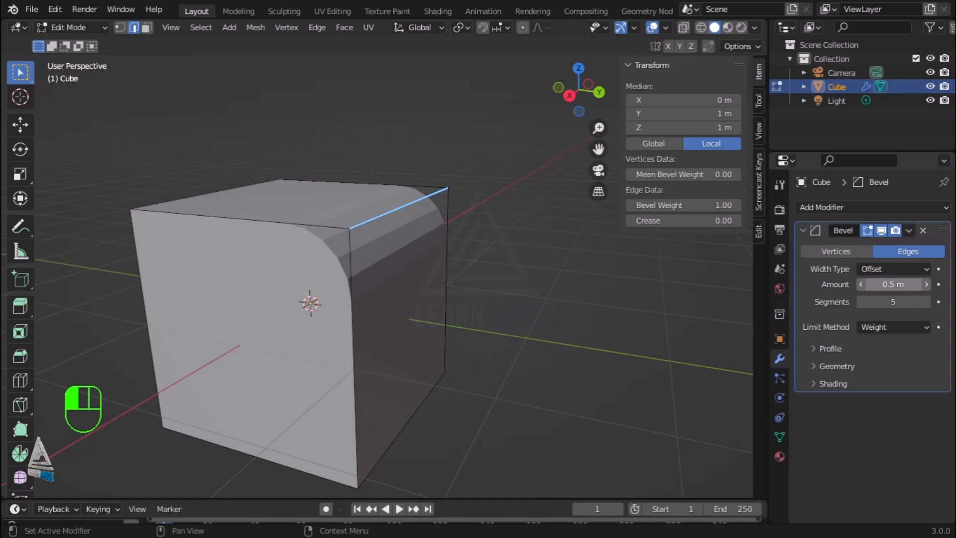
Deselect the weighted edge and examine its rounded bevel from several sides of the cube
{"action": "middle_click_drag", "start_coordinate": [506, 252], "coordinate": [463, 313]}
{"action": "scroll", "coordinate": [387, 317], "scroll_direction": "down", "scroll_amount": 2}
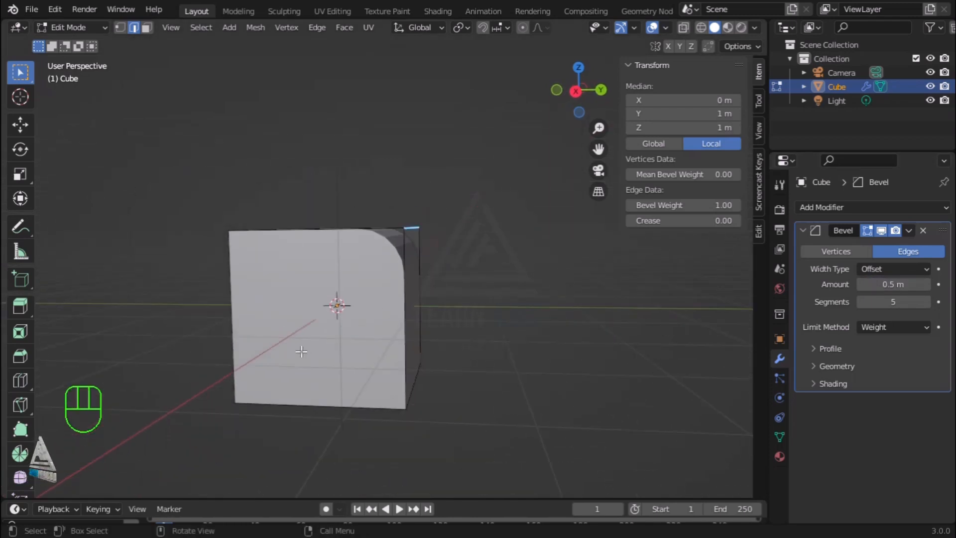
{"action": "left_click", "coordinate": [502, 334]}
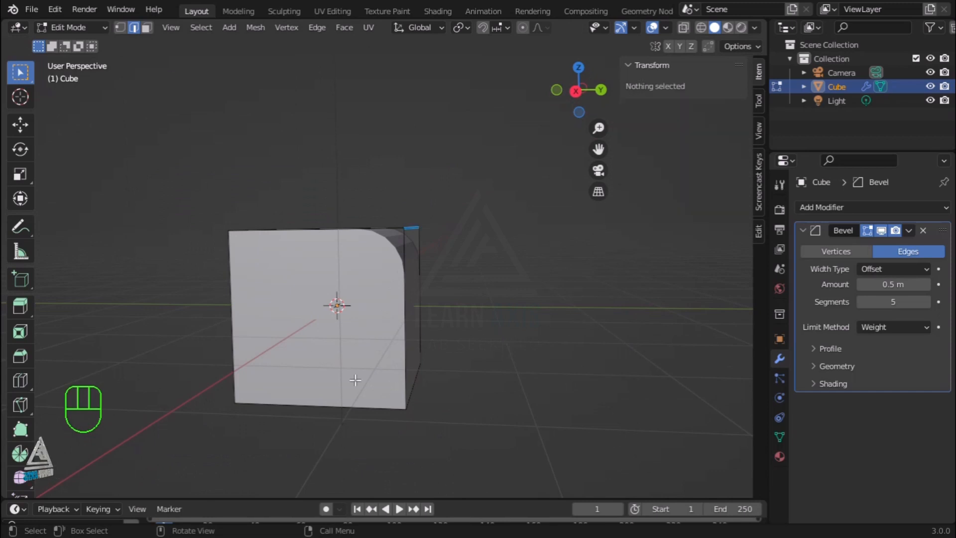
{"action": "middle_click_drag", "start_coordinate": [279, 409], "coordinate": [305, 391]}
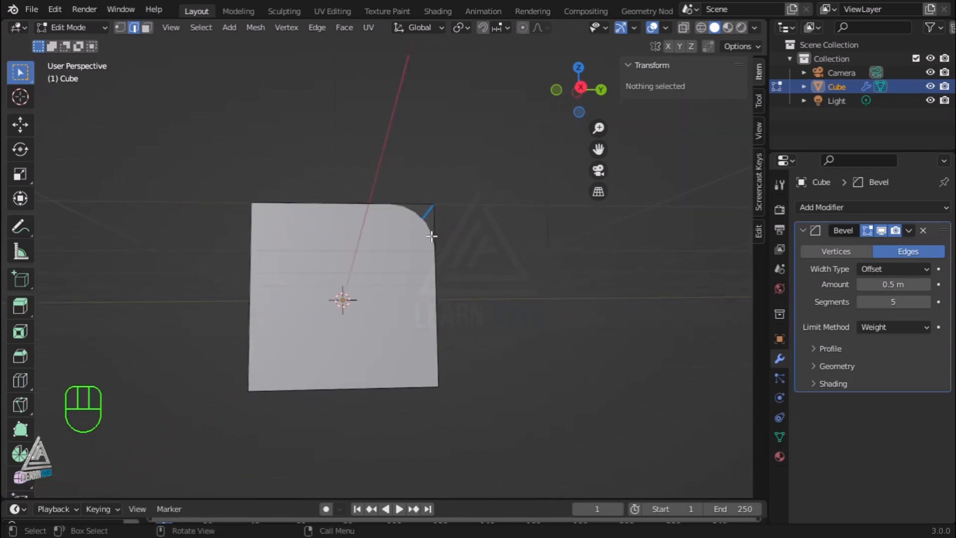
{"action": "middle_click_drag", "start_coordinate": [279, 423], "coordinate": [320, 406]}
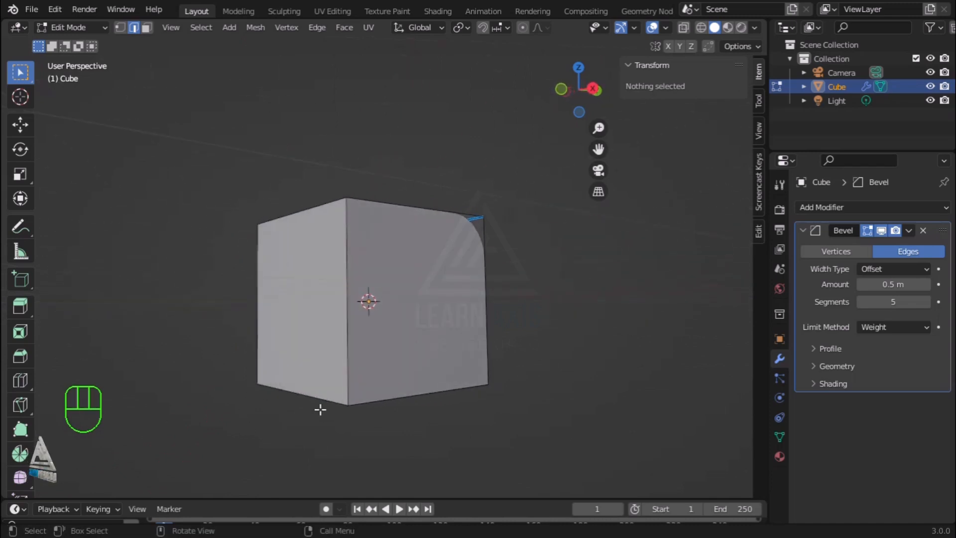
Set the bevel weight of the cube's lower edge diagonally opposite the weighted one to 1
{"action": "middle_click_drag", "start_coordinate": [501, 451], "coordinate": [553, 359]}
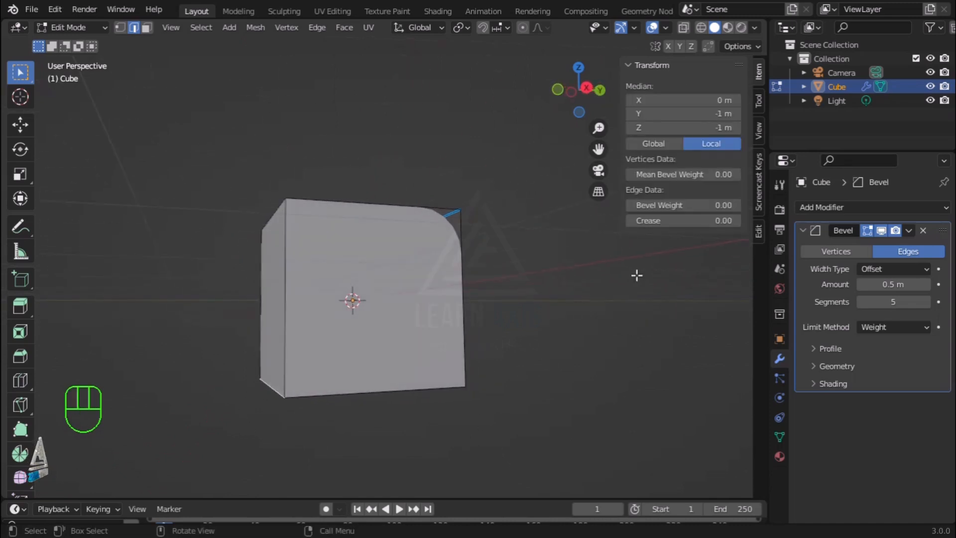
{"action": "left_click", "coordinate": [700, 211]}
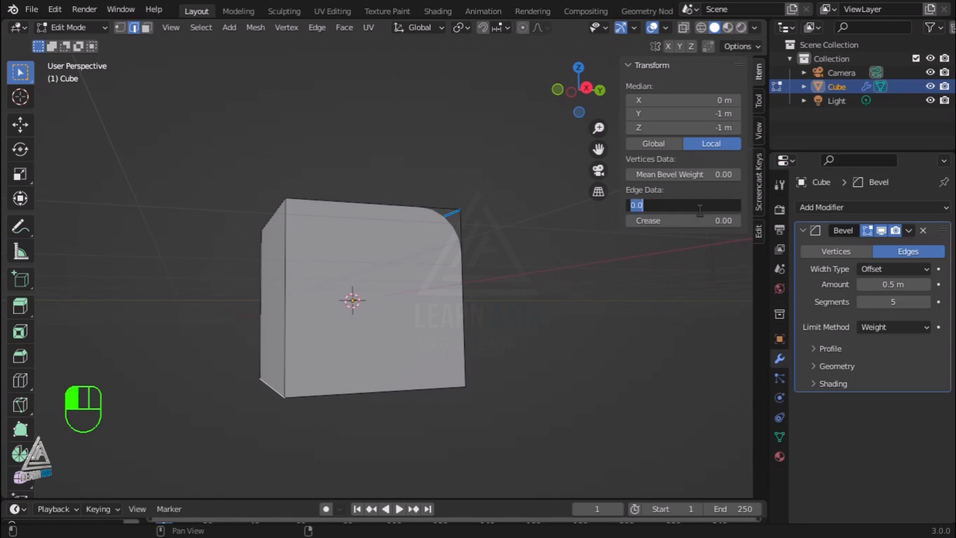
{"action": "type", "text": "1"}
{"action": "key", "text": "Return"}
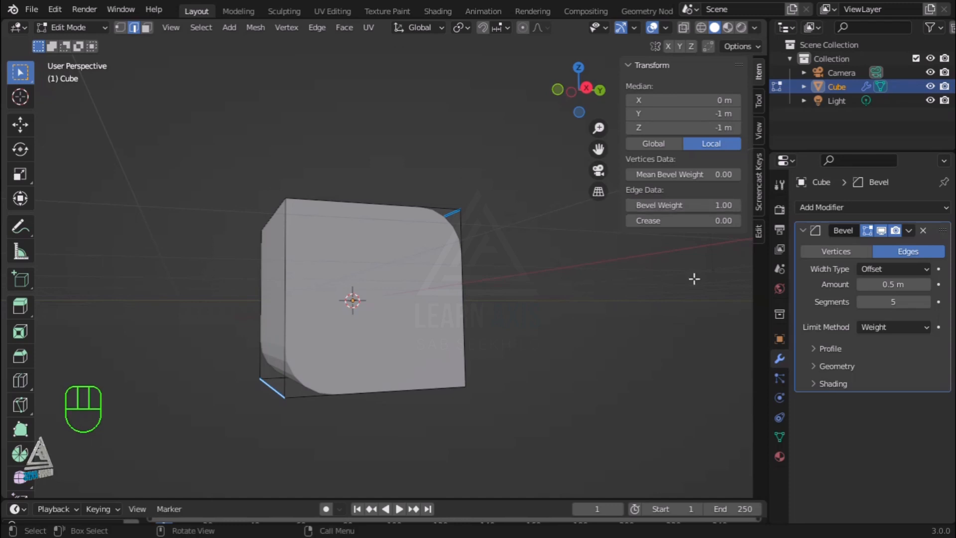
Examine the two weighted bevels in the top and right orthographic views, and deselect the edge
{"action": "key", "text": "KP_1"}
{"action": "key", "text": "KP_7"}
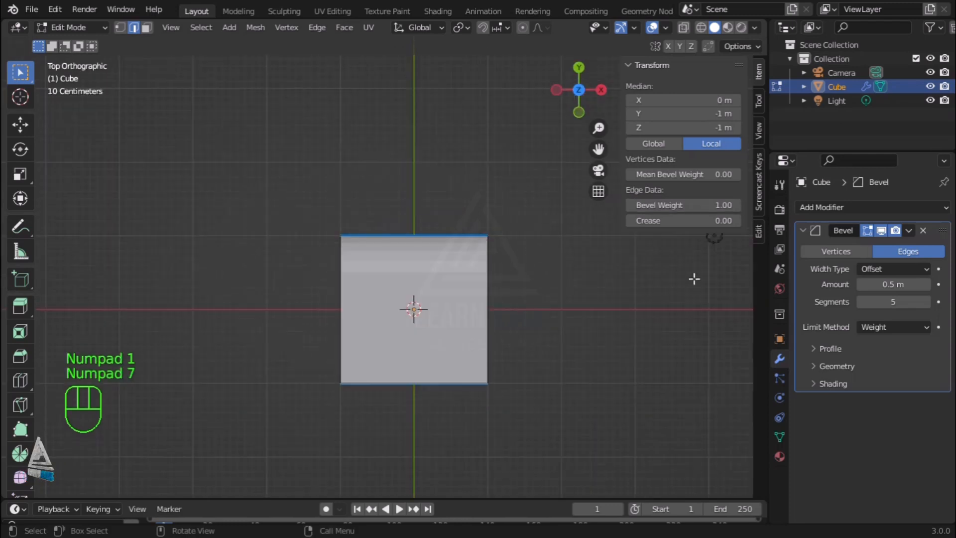
{"action": "key", "text": "KP_3"}
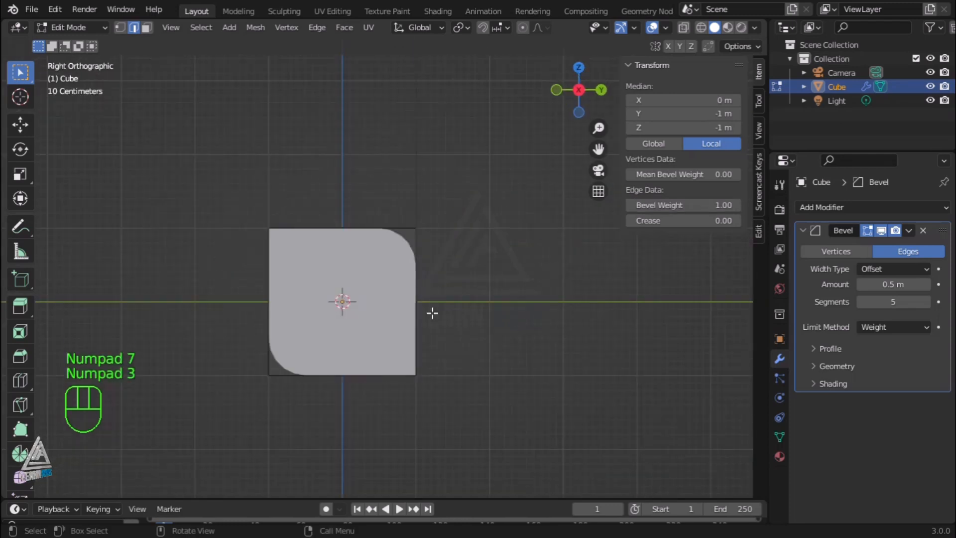
{"action": "left_click", "coordinate": [503, 313]}
{"action": "scroll", "coordinate": [342, 360], "scroll_direction": "up", "scroll_amount": 1}
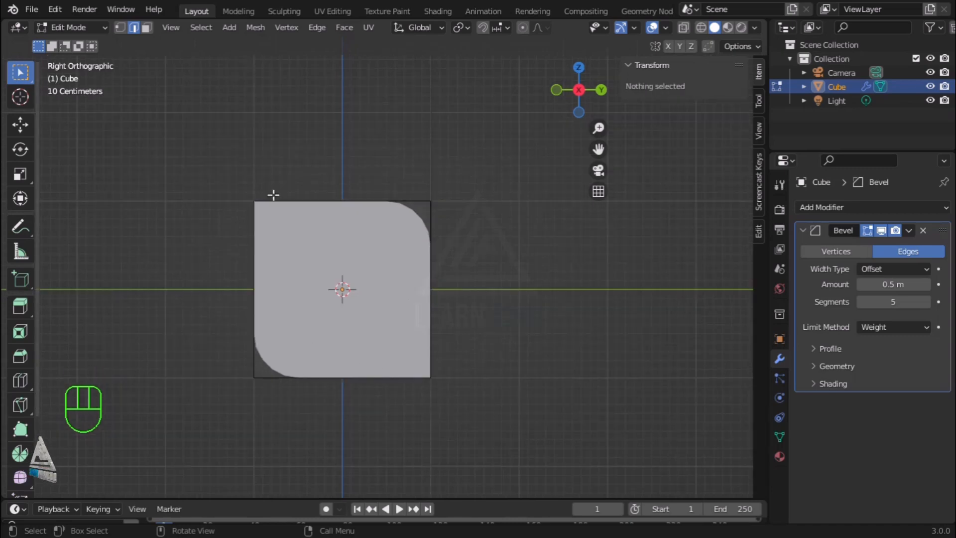
Return the cube to Object Mode and hide the viewport's transform sidebar
{"action": "key", "text": "Tab"}
{"action": "left_click", "coordinate": [524, 293]}
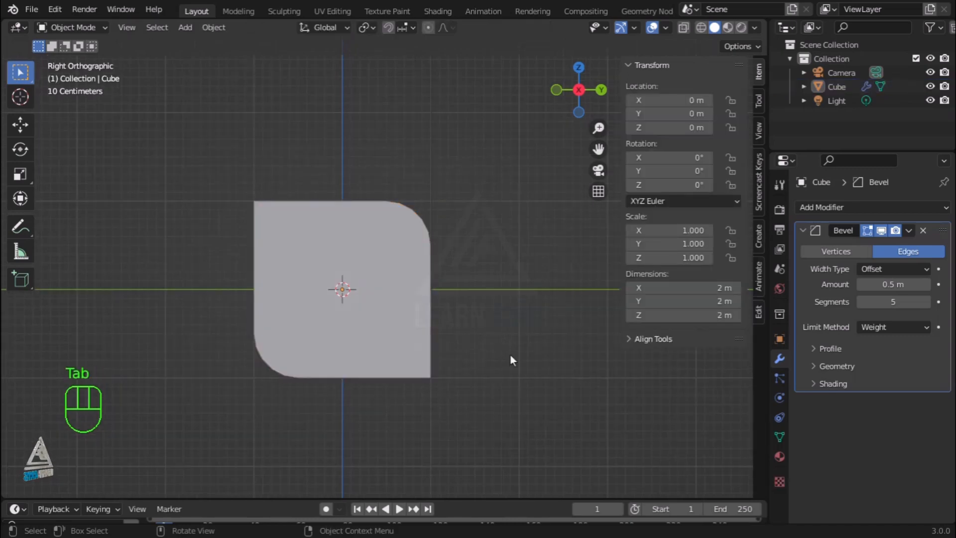
{"action": "mouse_move", "coordinate": [510, 357]}
{"action": "middle_mouse_down"}
{"action": "mouse_move", "coordinate": [482, 390]}
{"action": "mouse_move", "coordinate": [423, 402]}
{"action": "mouse_move", "coordinate": [535, 356]}
{"action": "mouse_move", "coordinate": [561, 273]}
{"action": "mouse_move", "coordinate": [493, 342]}
{"action": "mouse_move", "coordinate": [505, 349]}
{"action": "middle_mouse_up"}
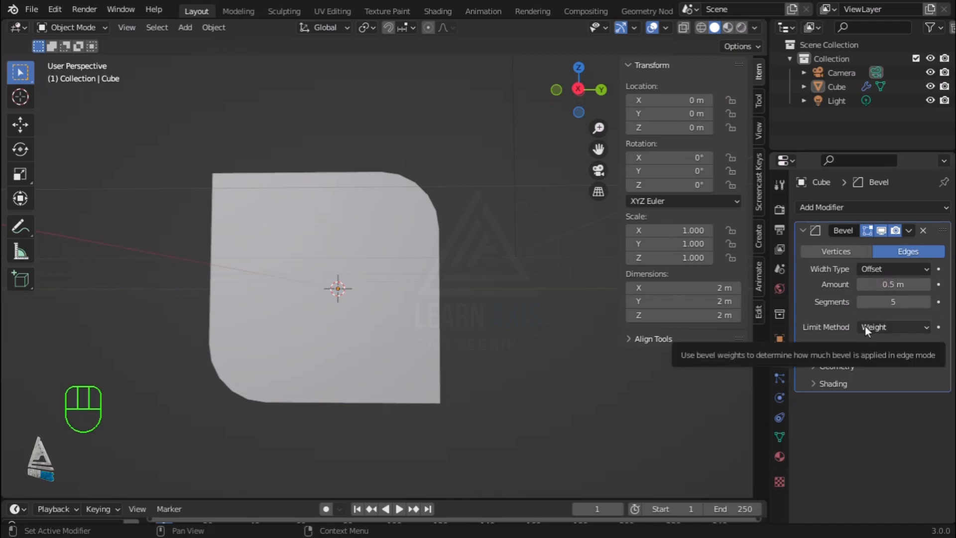
{"action": "key", "text": "n"}
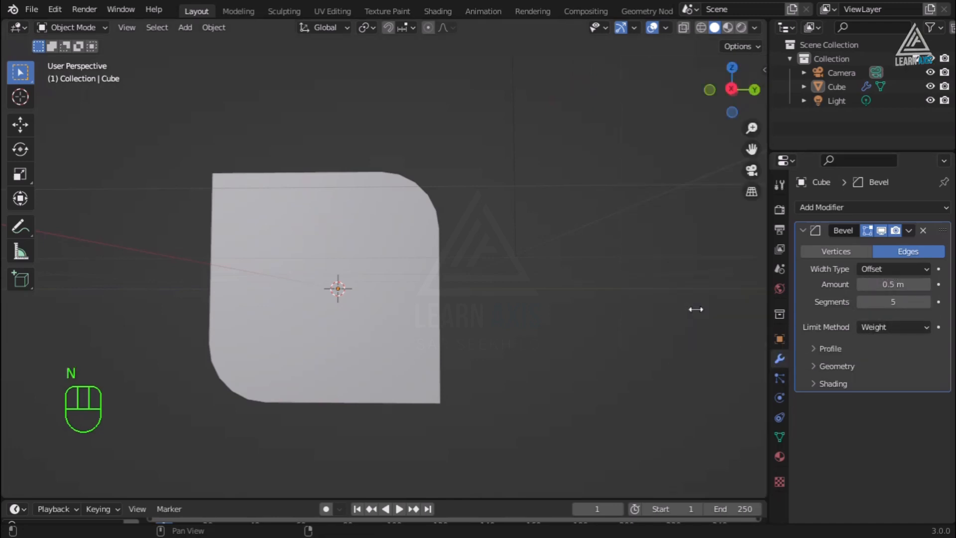
{"action": "left_click", "coordinate": [896, 328]}
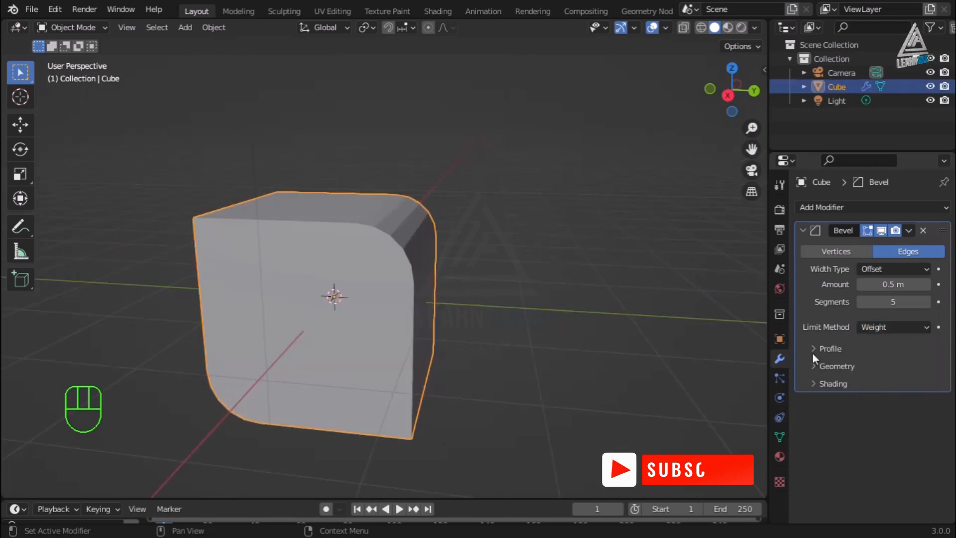
Delete the bevelled cube and add a new default cube mesh
{"action": "key", "text": "x"}
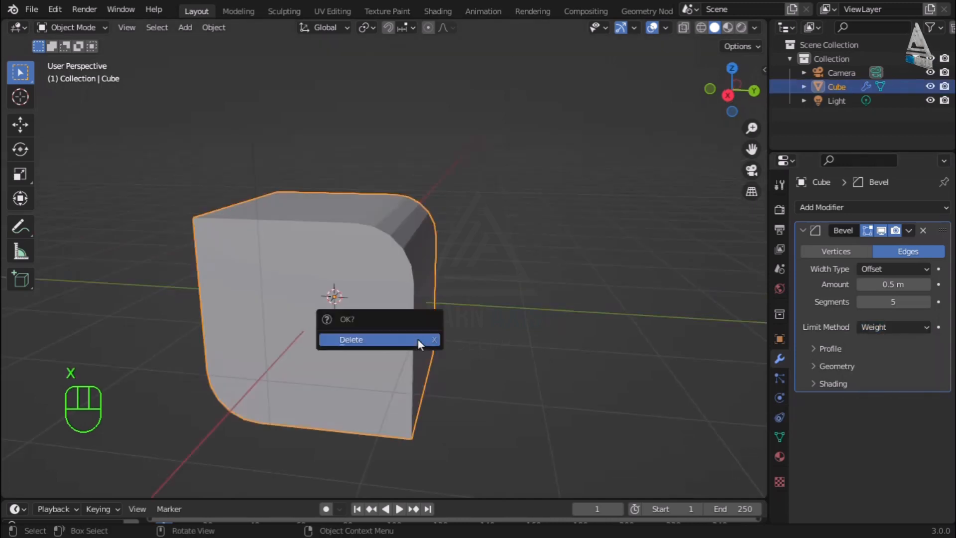
{"action": "left_click", "coordinate": [414, 340]}
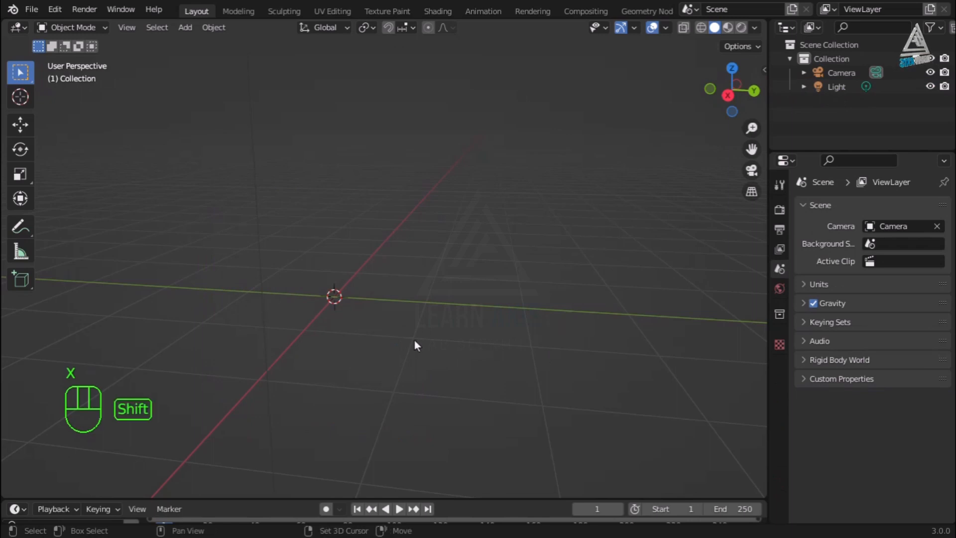
{"action": "key", "text": "shift+a"}
{"action": "mouse_move", "coordinate": [430, 256]}
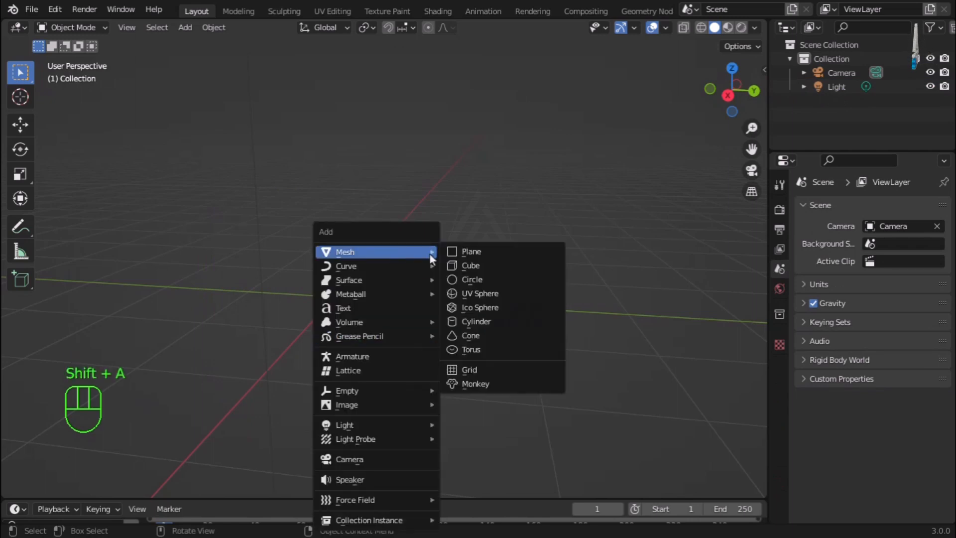
{"action": "left_click", "coordinate": [469, 266]}
Add a Bevel modifier to the new cube with an amount of 0.28 m and 2 segments
{"action": "left_click", "coordinate": [829, 207]}
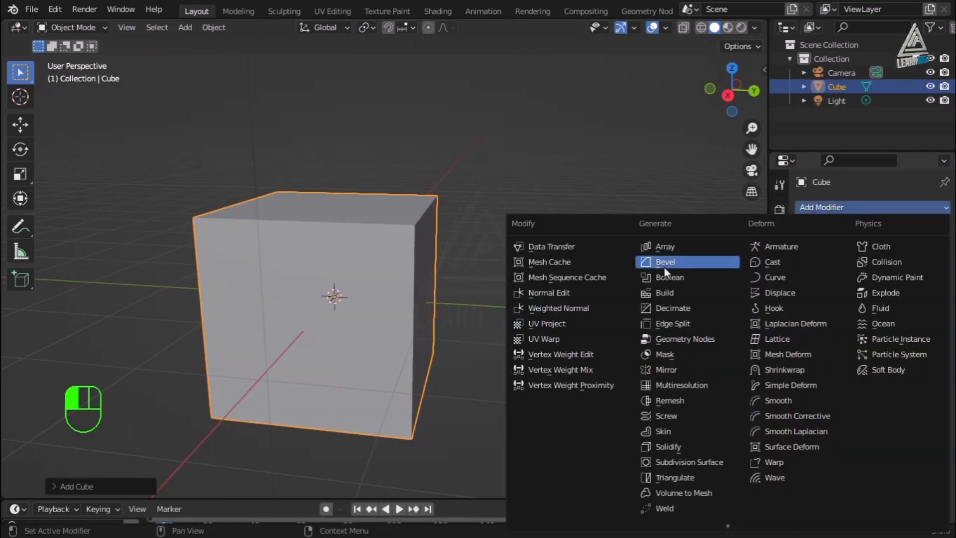
{"action": "left_click", "coordinate": [666, 262]}
{"action": "left_click_drag", "start_coordinate": [891, 284], "coordinate": [932, 284]}
{"action": "left_click", "coordinate": [926, 302]}
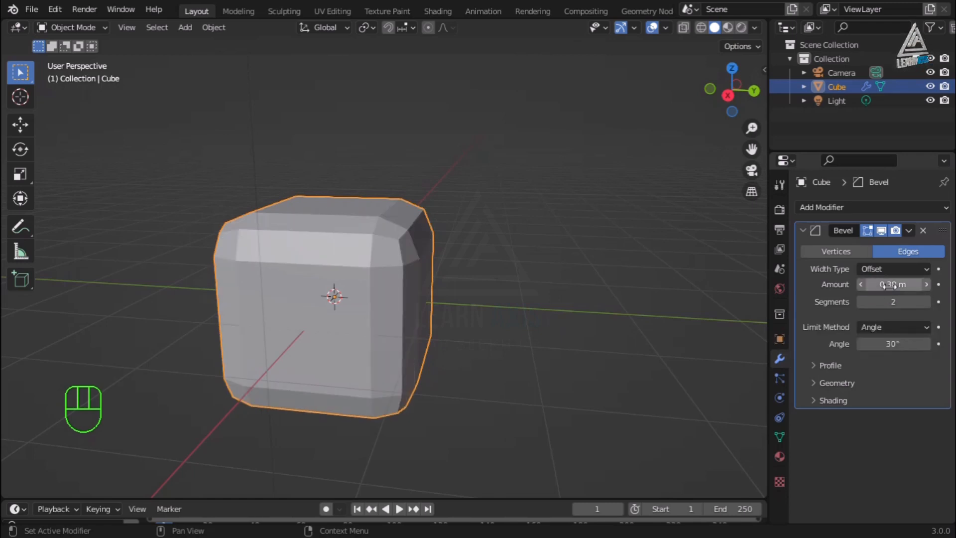
{"action": "mouse_move", "coordinate": [923, 284]}
{"action": "left_mouse_down"}
{"action": "mouse_move", "coordinate": [887, 284]}
{"action": "mouse_move", "coordinate": [898, 284]}
{"action": "left_mouse_up"}
Try the bevel's Superellipse profile at a shape of 1.00, and set it back to 0.5
{"action": "left_click", "coordinate": [816, 365]}
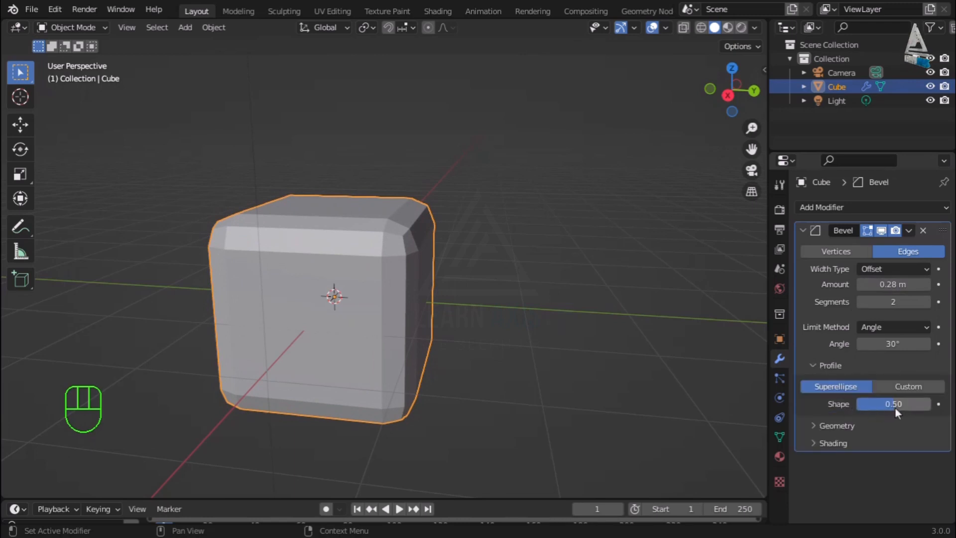
{"action": "left_click_drag", "start_coordinate": [893, 405], "coordinate": [927, 405]}
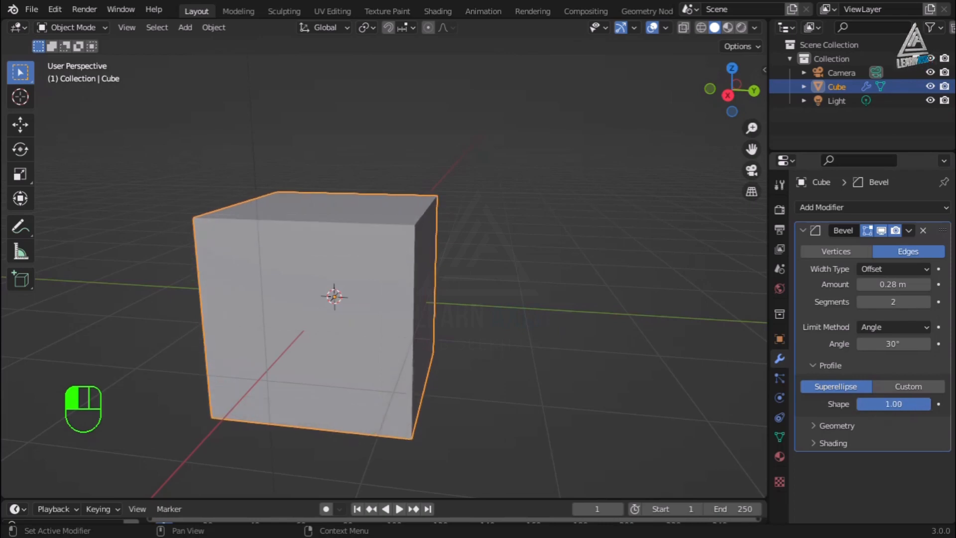
{"action": "left_click_drag", "start_coordinate": [929, 405], "coordinate": [891, 404]}
{"action": "left_click", "coordinate": [891, 404]}
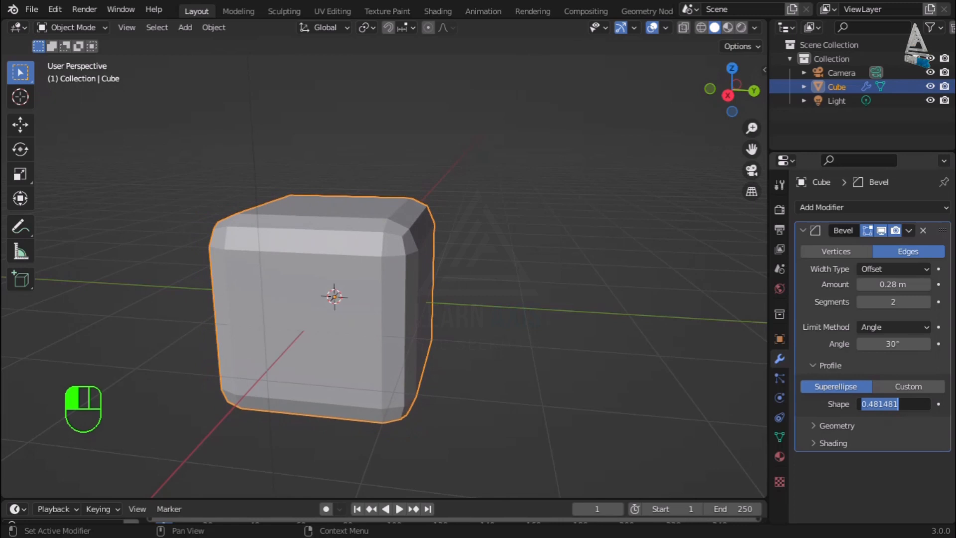
{"action": "type", "text": "0.5"}
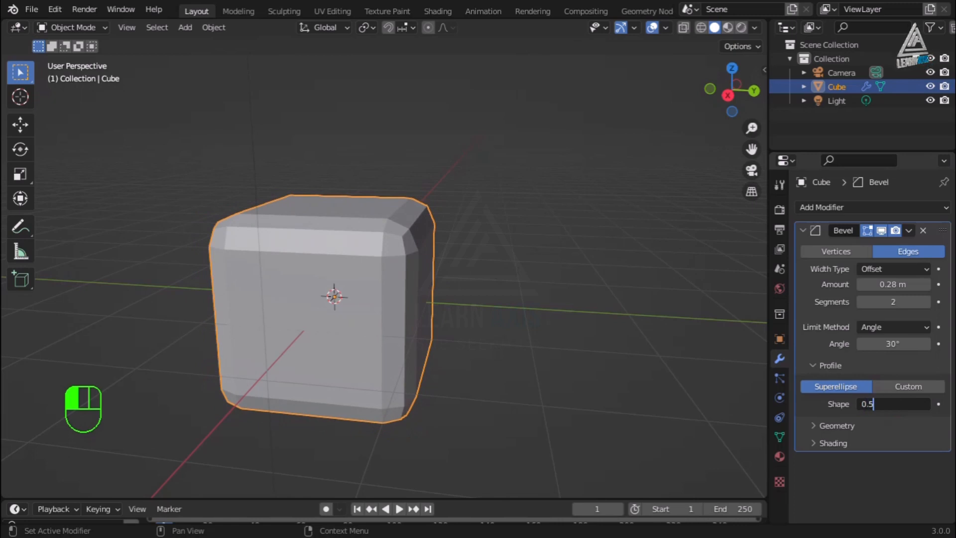
{"action": "key", "text": "Return"}
Try the Custom bevel profile, look over its curve settings, and switch back to Superellipse
{"action": "left_click", "coordinate": [887, 383]}
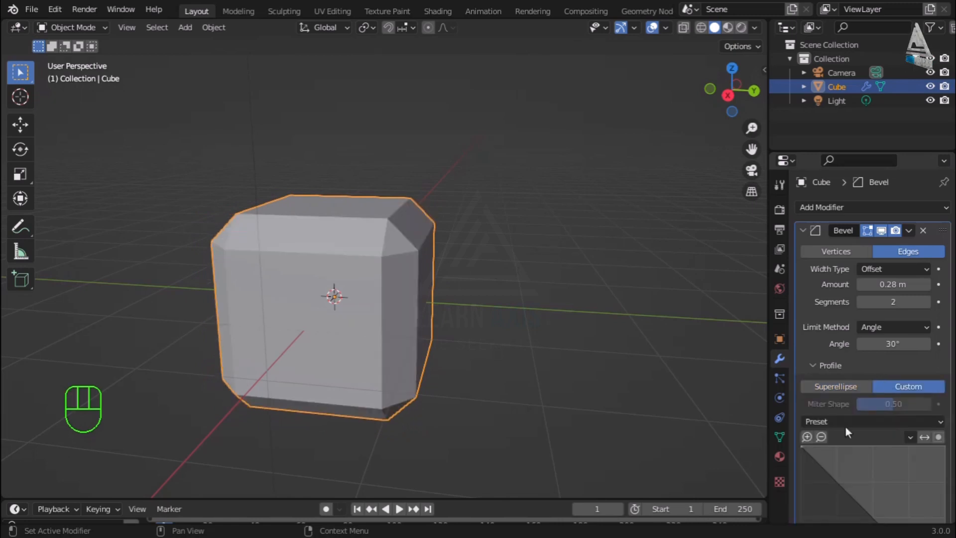
{"action": "scroll", "coordinate": [841, 433], "scroll_direction": "down", "scroll_amount": 5}
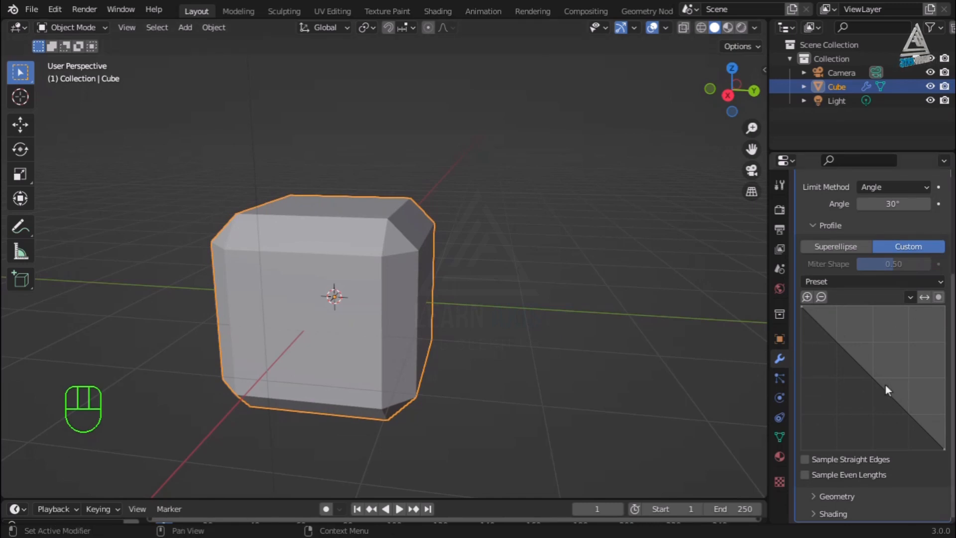
{"action": "scroll", "coordinate": [934, 322], "scroll_direction": "up", "scroll_amount": 3}
{"action": "left_click", "coordinate": [836, 302]}
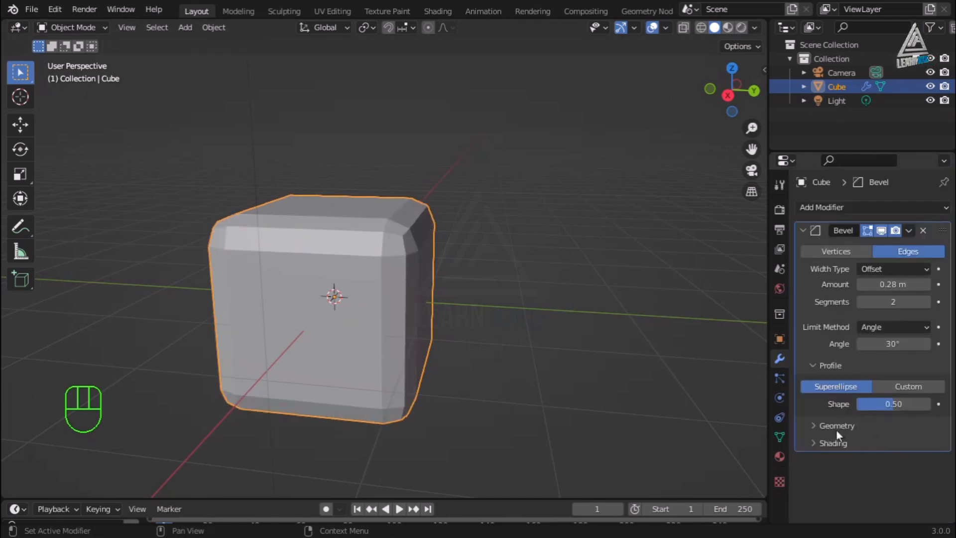
Collapse the bevel's Profile settings and expand its Geometry settings
{"action": "left_click", "coordinate": [803, 234]}
{"action": "left_click", "coordinate": [805, 235]}
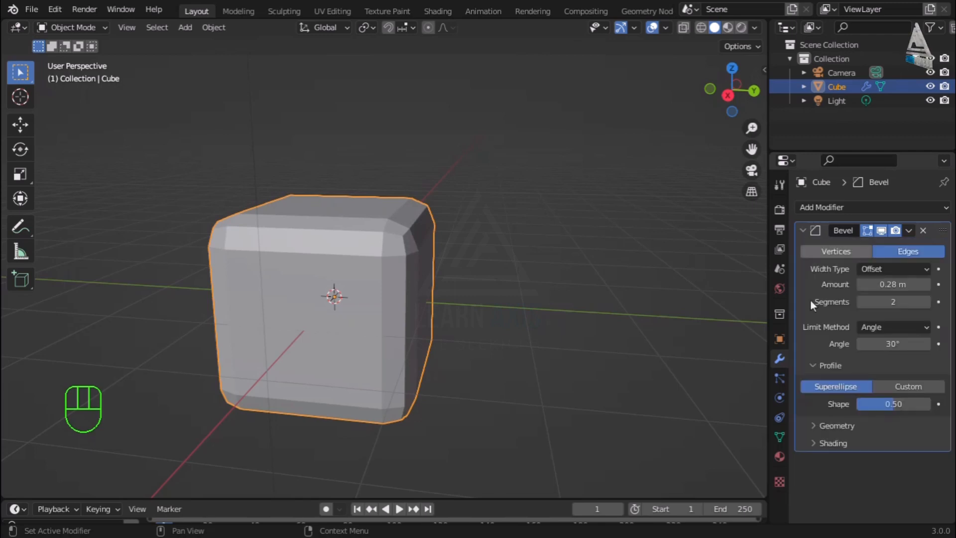
{"action": "left_click", "coordinate": [810, 365]}
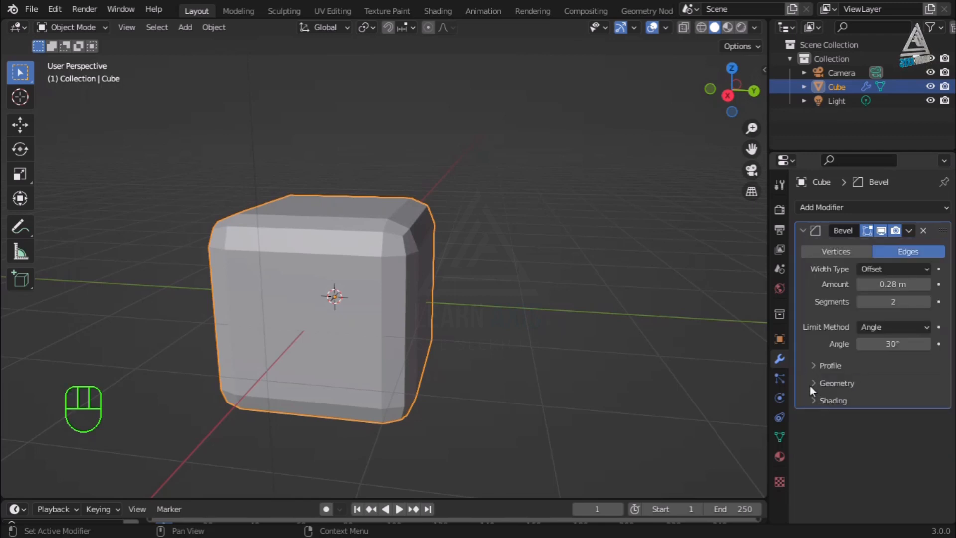
{"action": "left_click", "coordinate": [810, 383]}
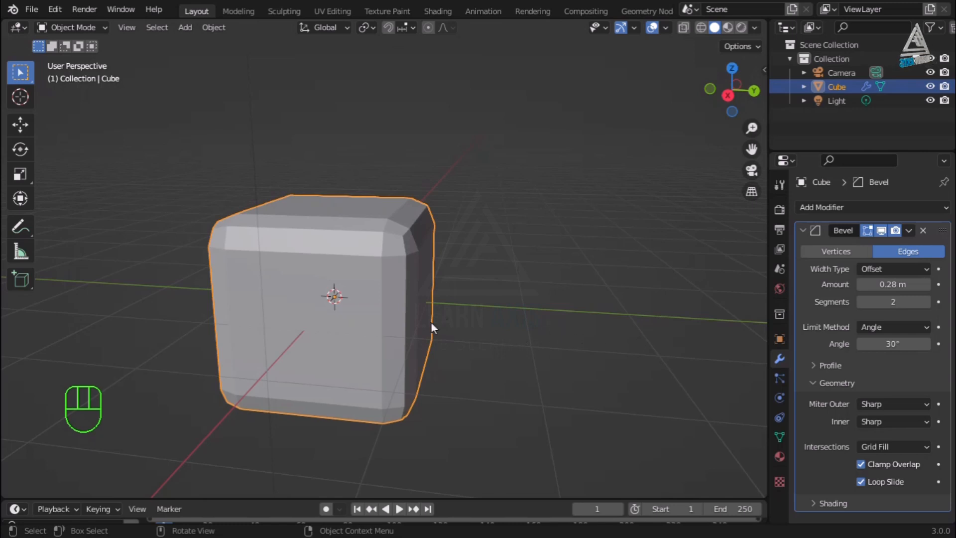
Turn off the Bevel modifier's viewport display and enter Edit Mode on the cube with face selection
{"action": "left_click", "coordinate": [881, 230]}
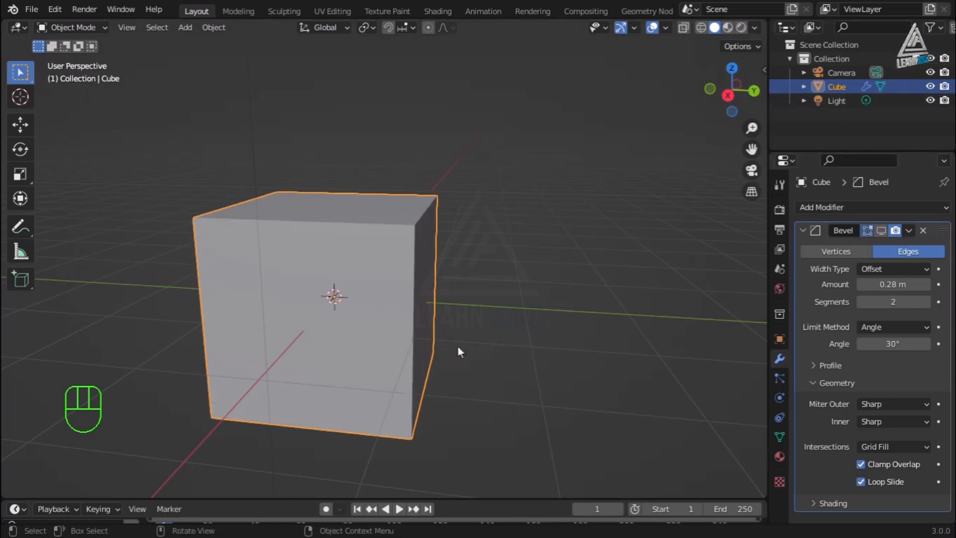
{"action": "middle_click_drag", "start_coordinate": [458, 346], "coordinate": [425, 376]}
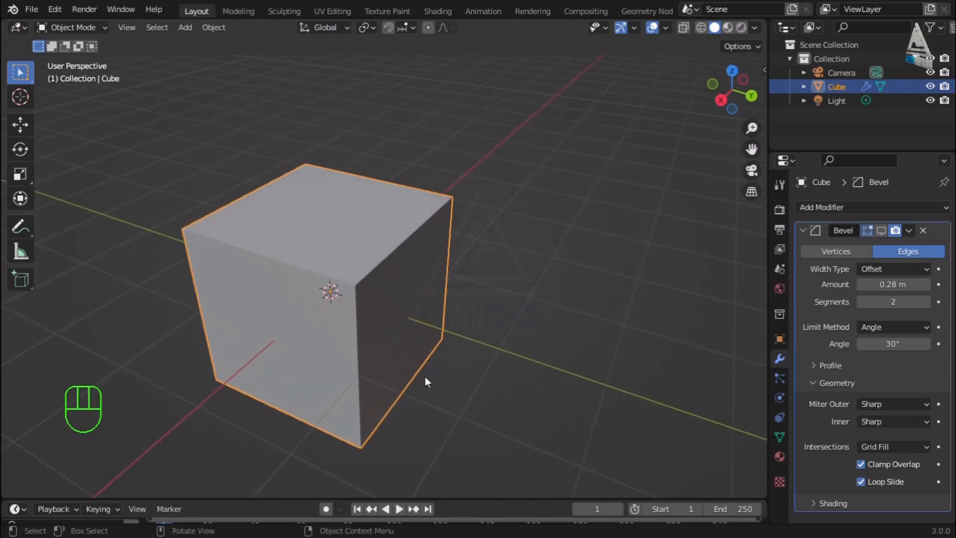
{"action": "key", "text": "Tab"}
{"action": "left_click", "coordinate": [146, 28]}
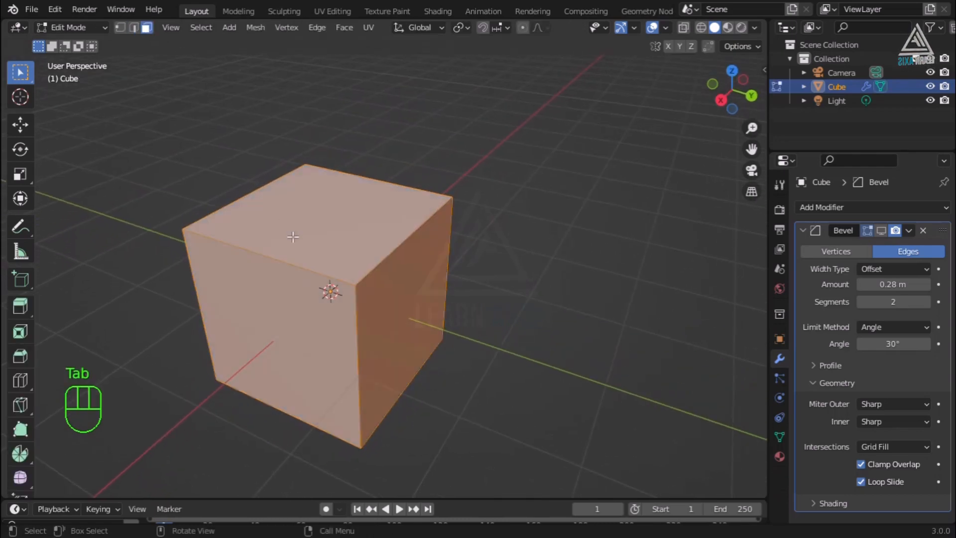
Inset the cube's top face and extrude the inner face upward into a tall block
{"action": "left_click", "coordinate": [561, 313]}
{"action": "key", "text": "i"}
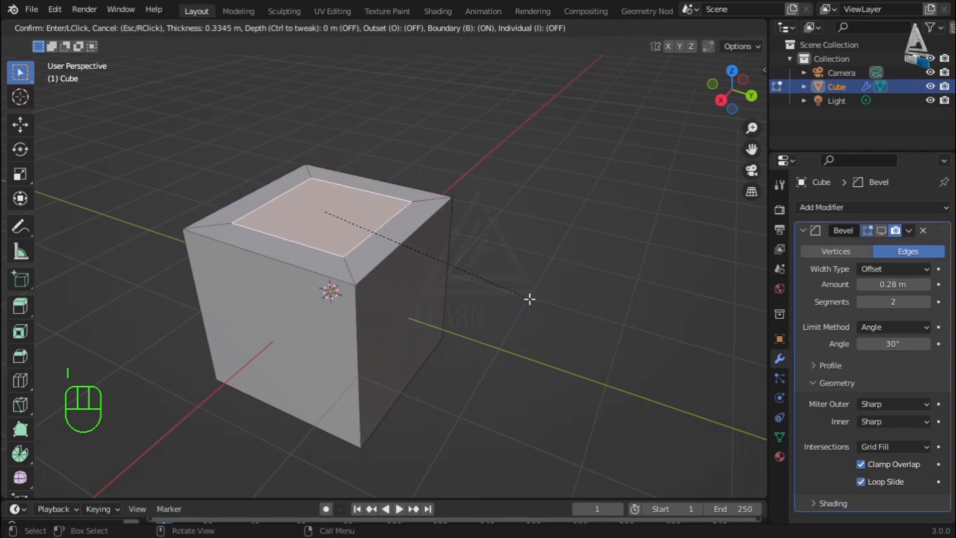
{"action": "left_click", "coordinate": [519, 294]}
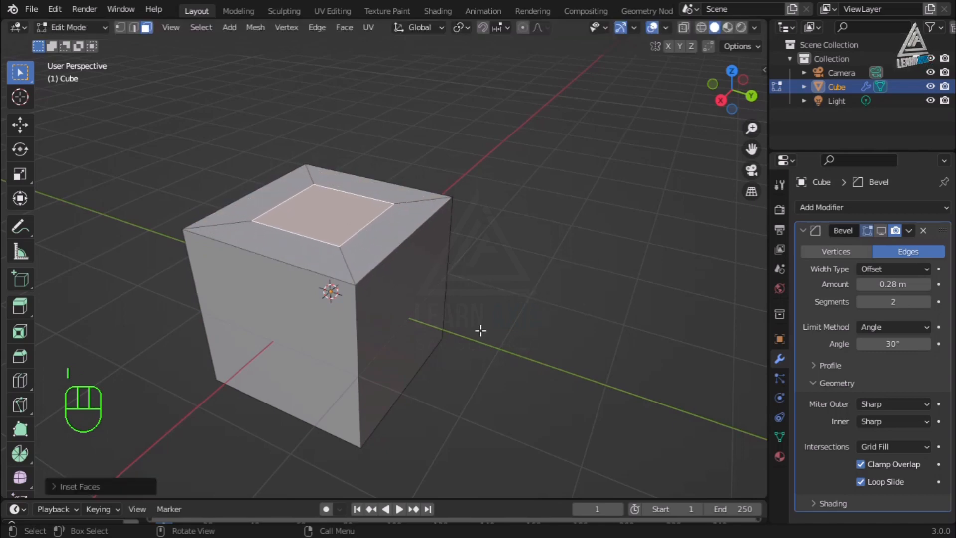
{"action": "key", "text": "e"}
{"action": "left_click", "coordinate": [463, 194]}
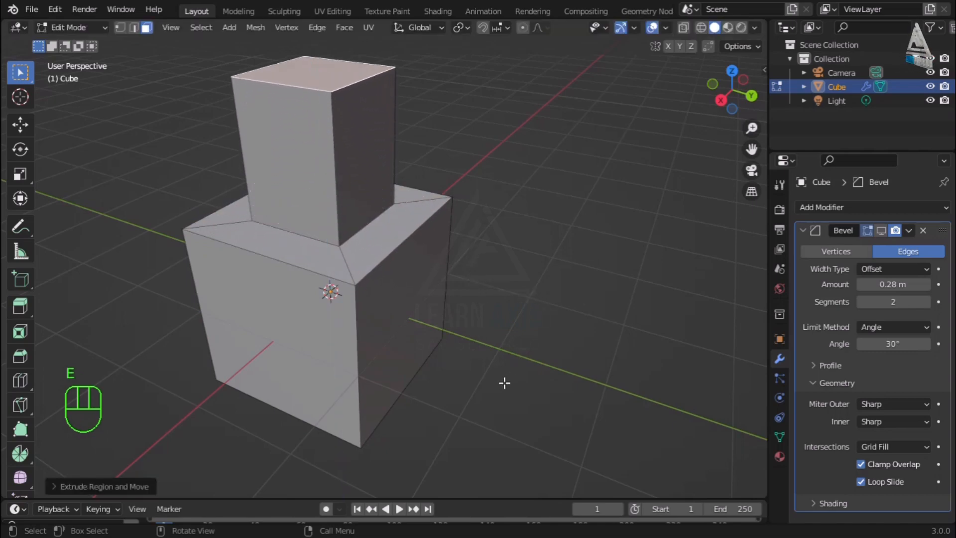
Return to Object Mode, display the model in wireframe shading, and select the stepped cube
{"action": "key", "text": "Tab"}
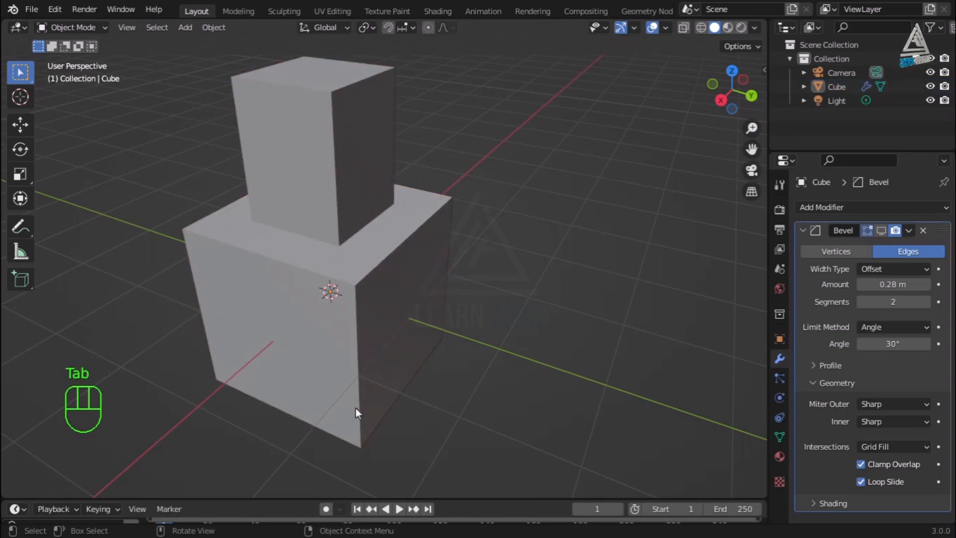
{"action": "left_click", "coordinate": [470, 357]}
{"action": "middle_click_drag", "start_coordinate": [345, 404], "coordinate": [351, 391]}
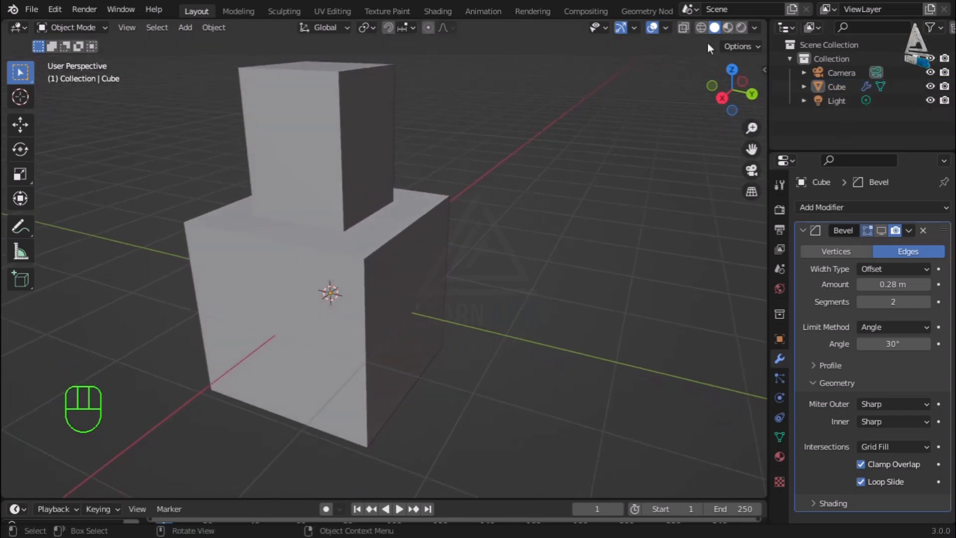
{"action": "left_click", "coordinate": [700, 28]}
{"action": "middle_click_drag", "start_coordinate": [277, 288], "coordinate": [256, 260]}
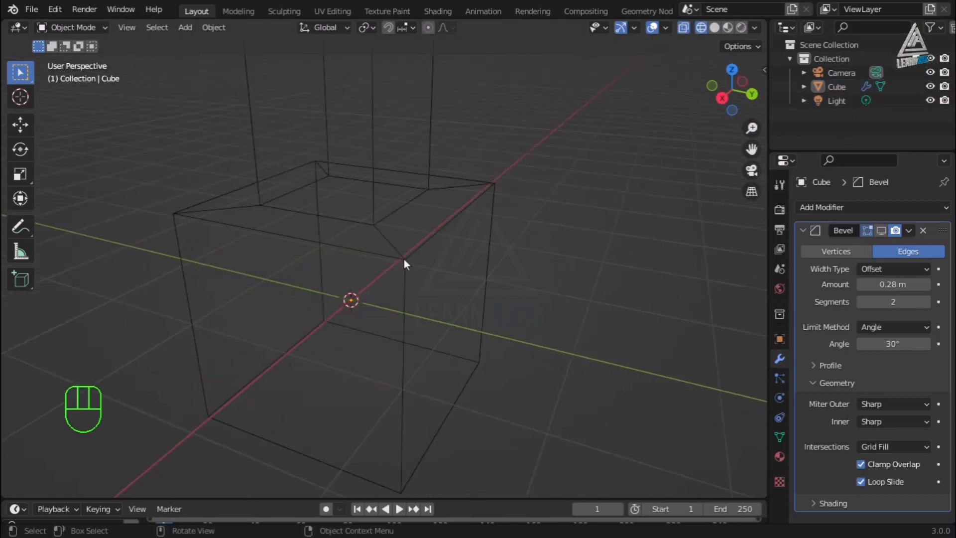
{"action": "left_click", "coordinate": [363, 244]}
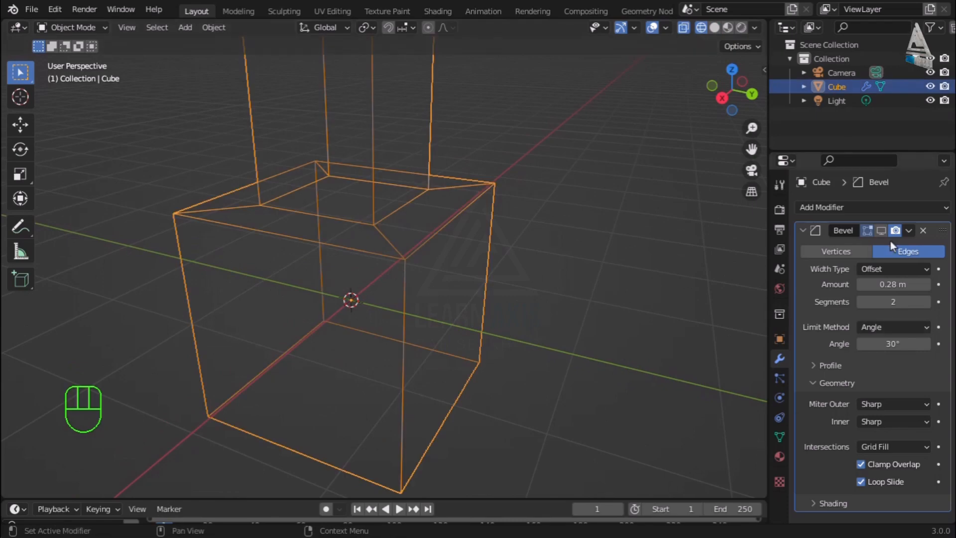
Turn the Bevel modifier's viewport display back on for the stepped cube
{"action": "left_click", "coordinate": [879, 230]}
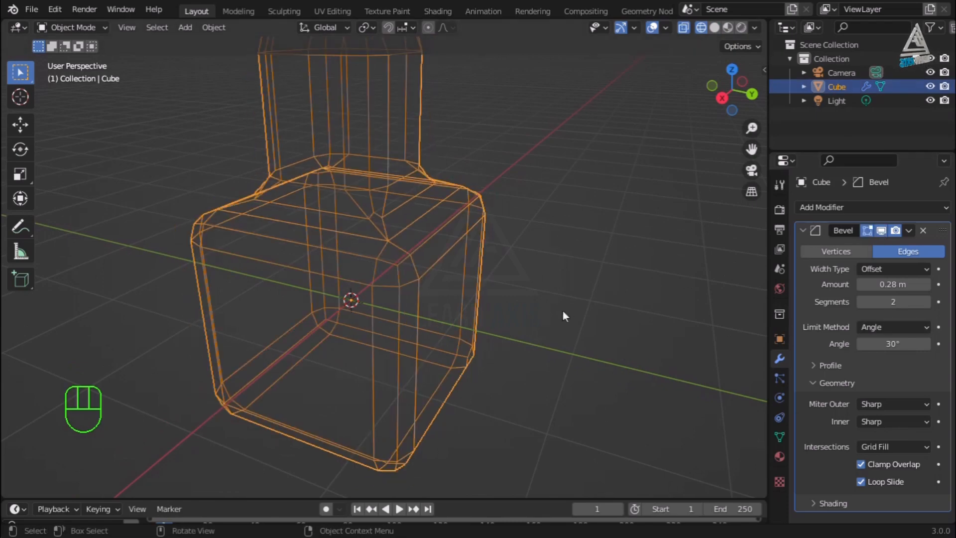
{"action": "middle_click_drag", "start_coordinate": [562, 310], "coordinate": [517, 317]}
{"action": "scroll", "coordinate": [369, 229], "scroll_direction": "up", "scroll_amount": 3}
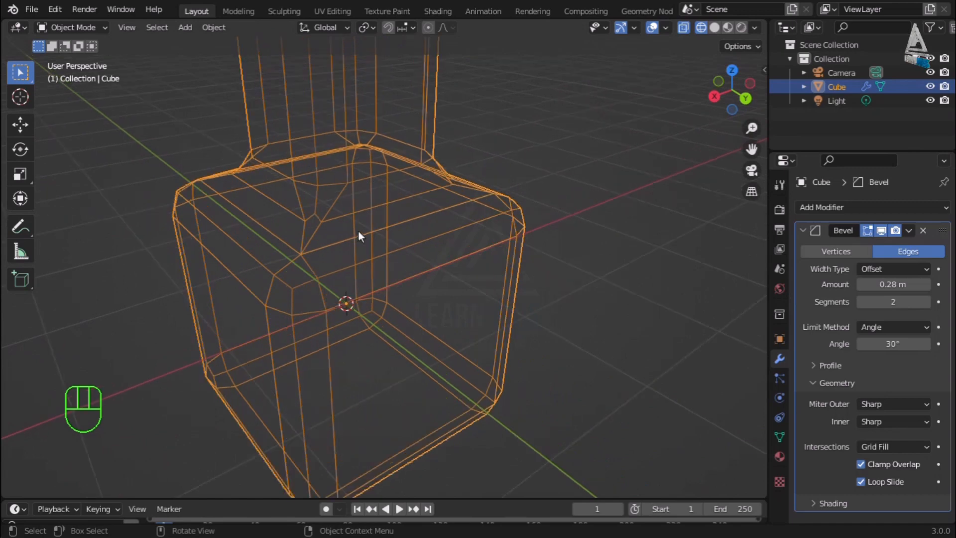
Set the bevel to 5 segments with an amount of 0.11 m
{"action": "left_click", "coordinate": [926, 302]}
{"action": "left_click", "coordinate": [927, 301]}
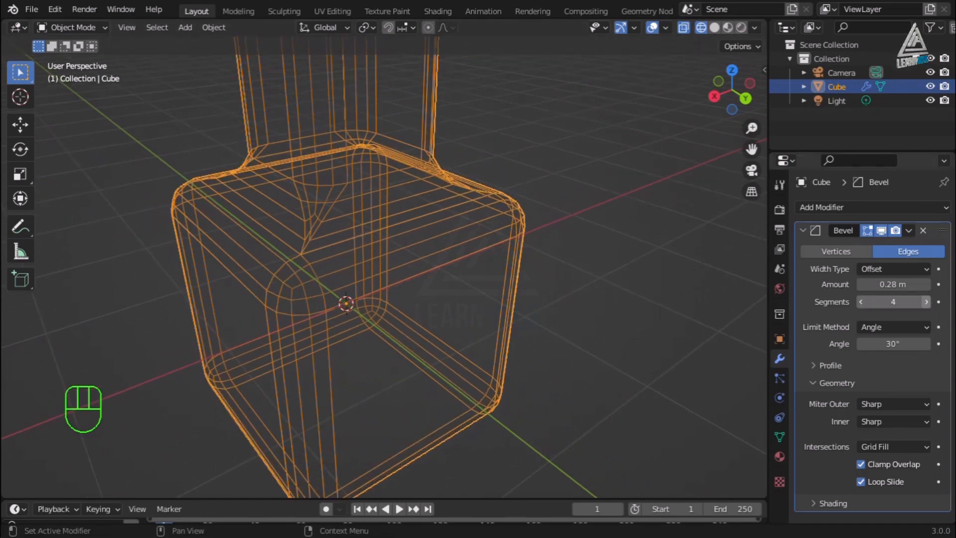
{"action": "left_click_drag", "start_coordinate": [893, 284], "coordinate": [855, 284]}
{"action": "left_click", "coordinate": [927, 301]}
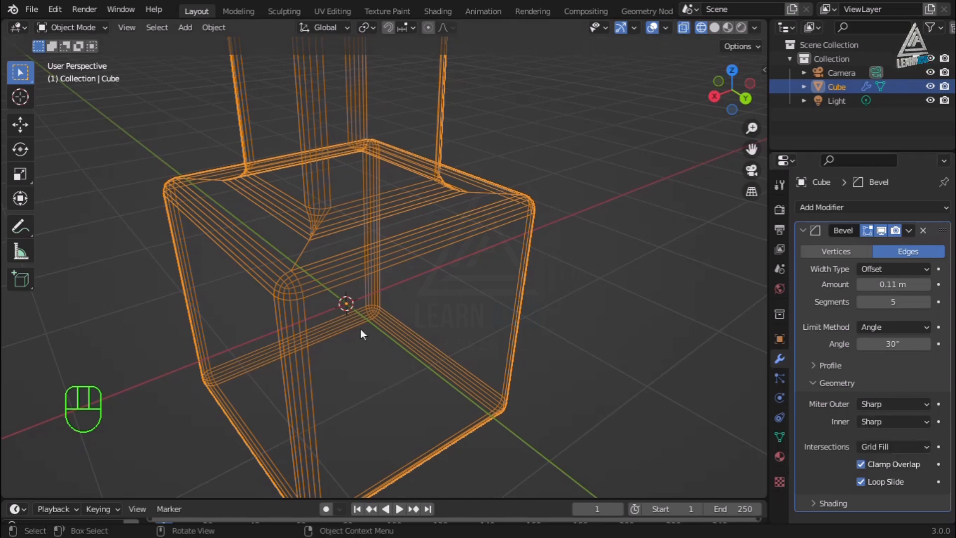
{"action": "middle_click_drag", "start_coordinate": [331, 317], "coordinate": [342, 249]}
{"action": "scroll", "coordinate": [342, 249], "scroll_direction": "up", "scroll_amount": 2}
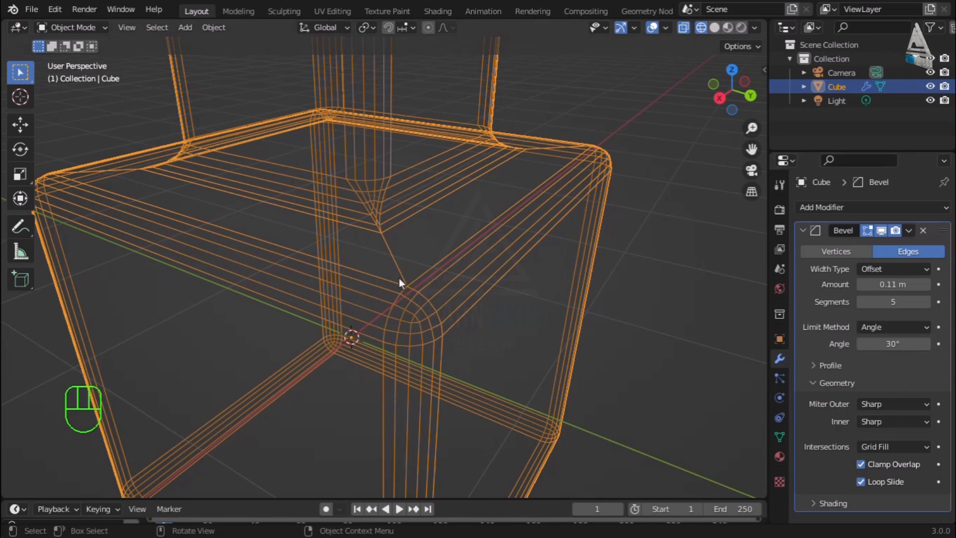
Display the model in solid shading and set the bevel's outer miter to Patch
{"action": "left_click", "coordinate": [711, 28]}
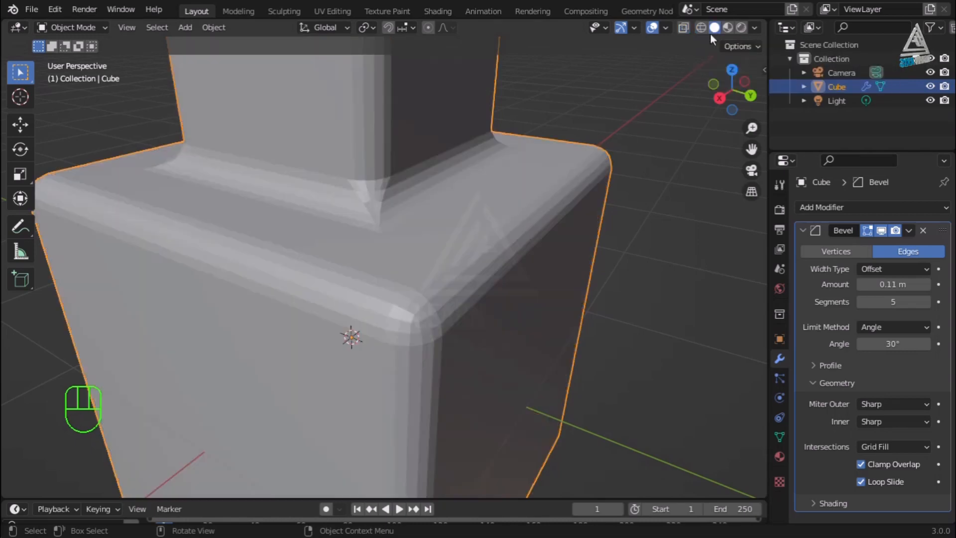
{"action": "mouse_move", "coordinate": [410, 247]}
{"action": "middle_mouse_down"}
{"action": "mouse_move", "coordinate": [422, 228]}
{"action": "mouse_move", "coordinate": [448, 239]}
{"action": "mouse_move", "coordinate": [403, 243]}
{"action": "middle_mouse_up"}
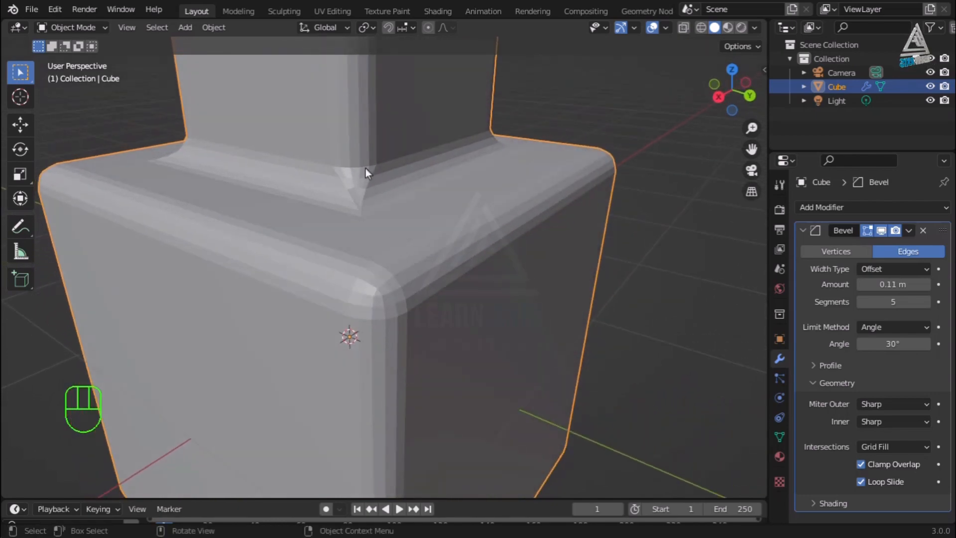
{"action": "middle_click_drag", "start_coordinate": [347, 211], "coordinate": [355, 250]}
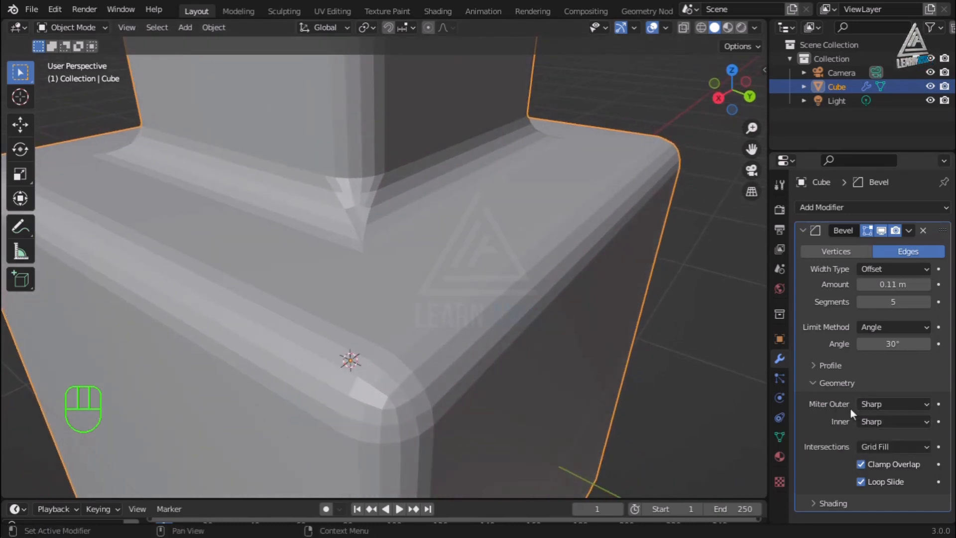
{"action": "left_click", "coordinate": [873, 405]}
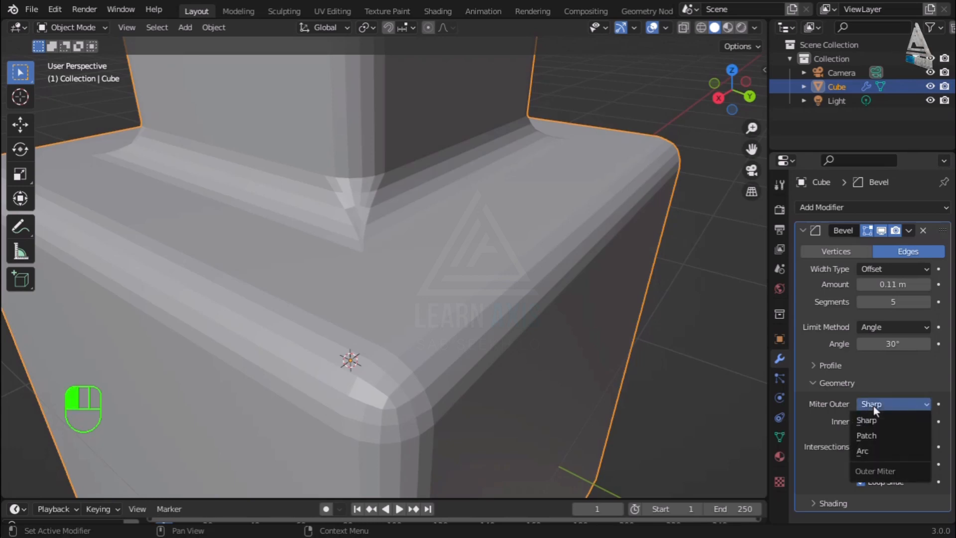
{"action": "left_click", "coordinate": [878, 435]}
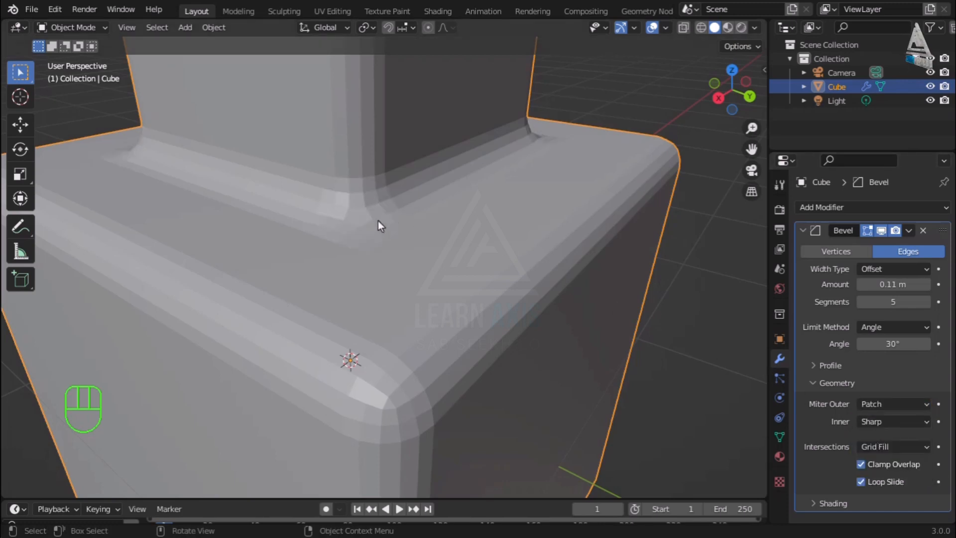
{"action": "scroll", "coordinate": [342, 248], "scroll_direction": "down", "scroll_amount": 3}
{"action": "scroll", "coordinate": [358, 312], "scroll_direction": "up", "scroll_amount": 2}
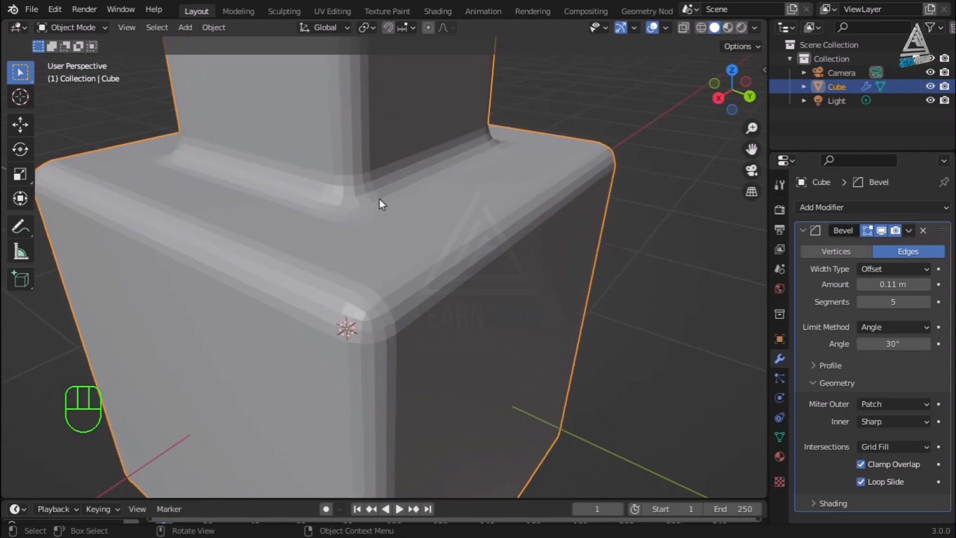
Display the model in wireframe shading and switch the outer miter to Sharp and back to Patch for comparison
{"action": "left_click", "coordinate": [700, 28]}
{"action": "scroll", "coordinate": [256, 222], "scroll_direction": "up", "scroll_amount": 2}
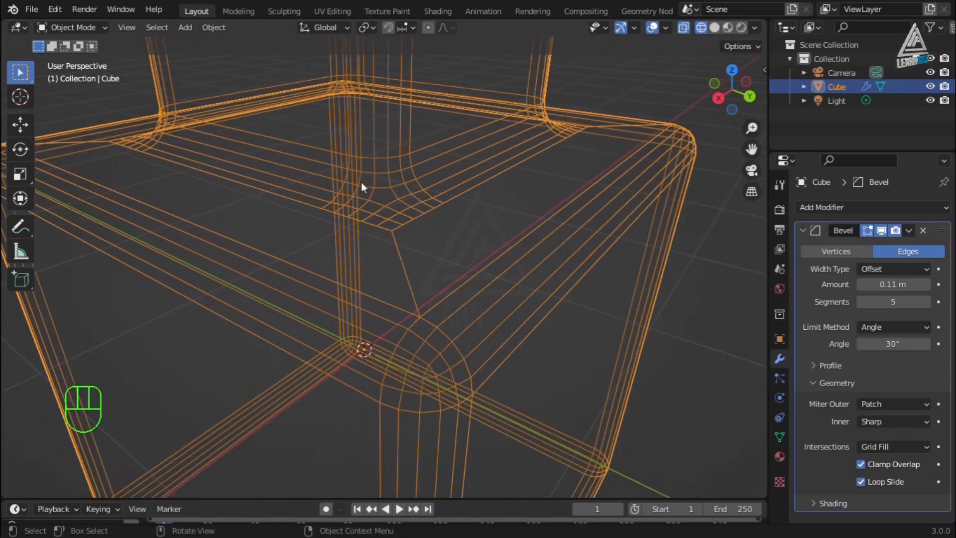
{"action": "left_click", "coordinate": [891, 404]}
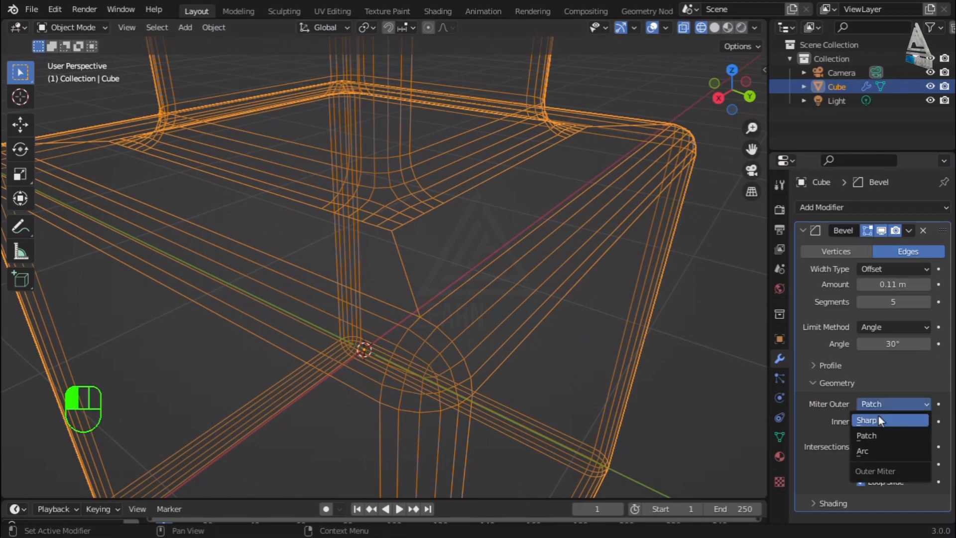
{"action": "left_click", "coordinate": [878, 418]}
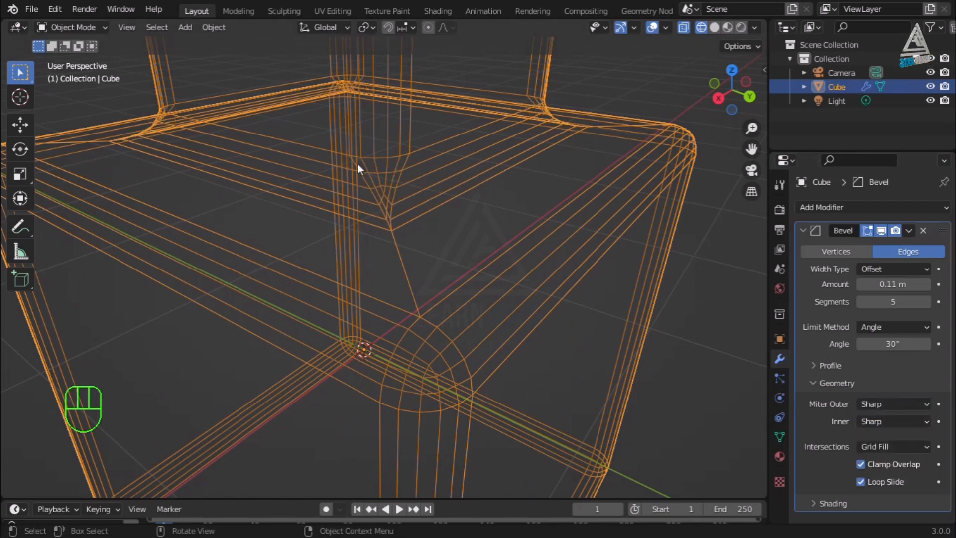
{"action": "left_click", "coordinate": [885, 405]}
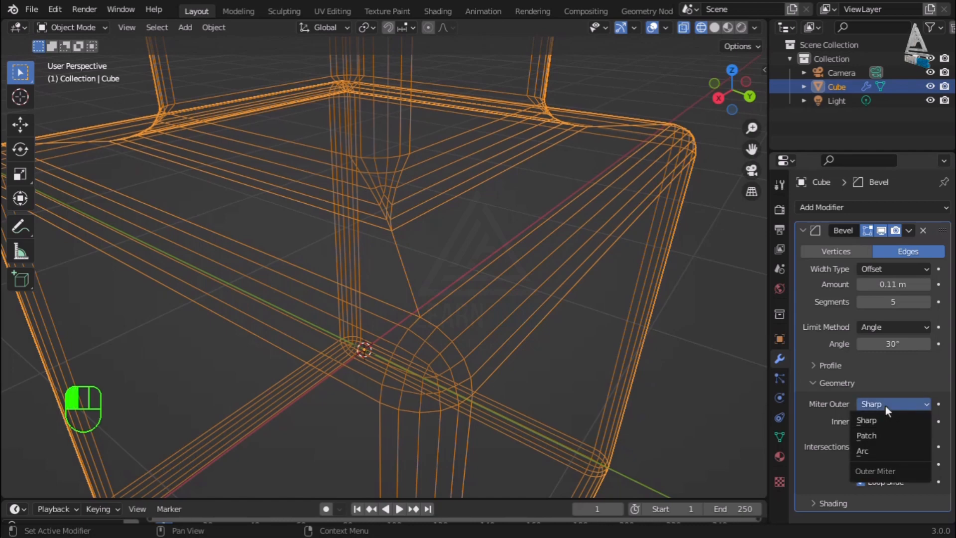
{"action": "left_click", "coordinate": [868, 434]}
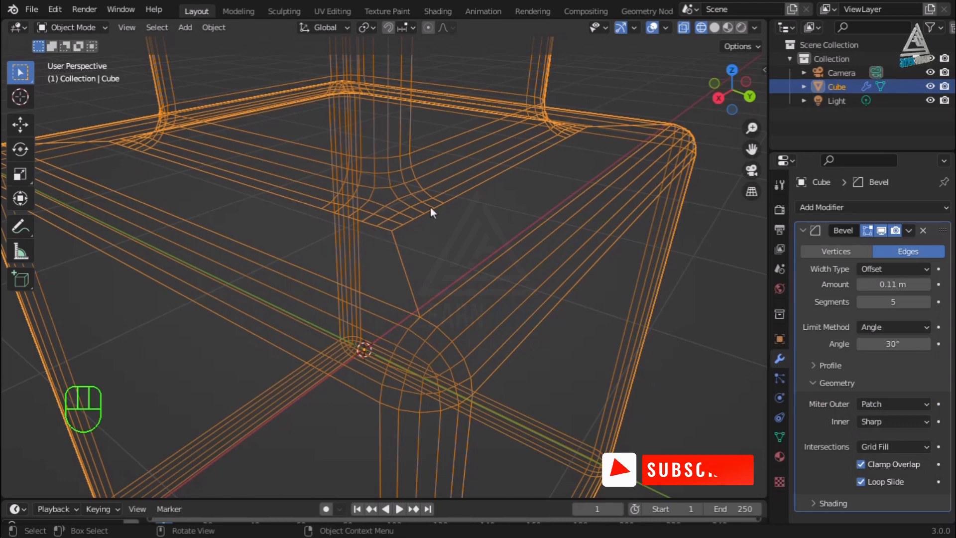
Set the bevel's outer miter to Arc and inspect the corner where the block meets the cube in solid shading
{"action": "left_click", "coordinate": [889, 405]}
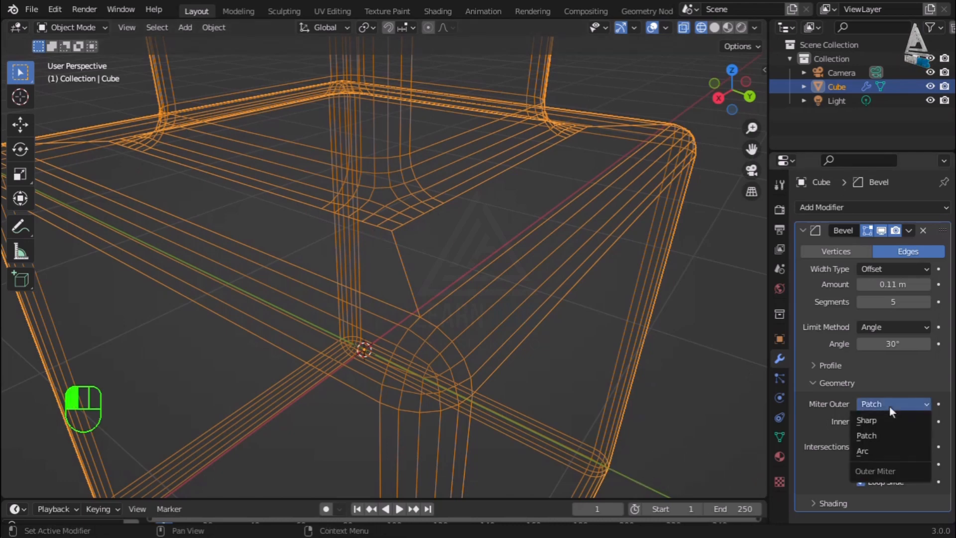
{"action": "left_click", "coordinate": [871, 449]}
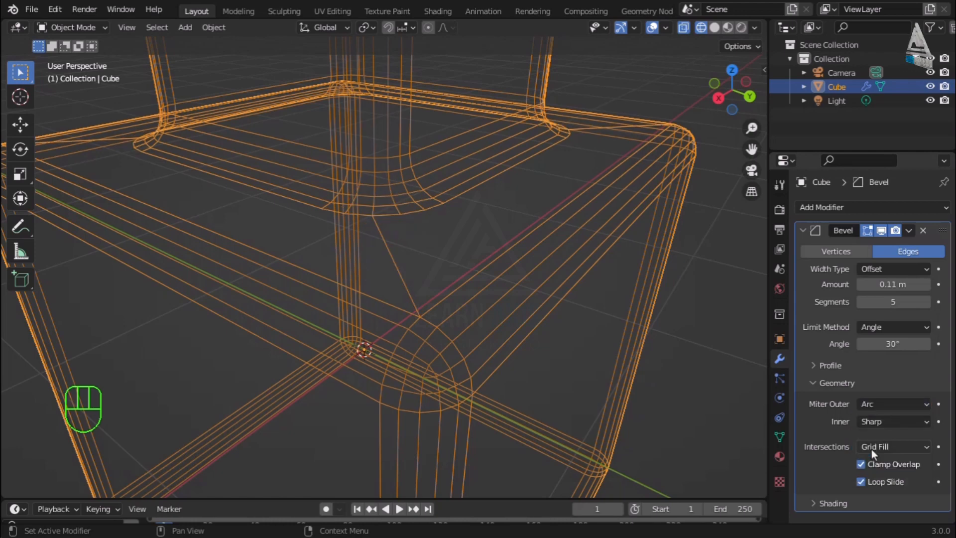
{"action": "left_click", "coordinate": [714, 27]}
{"action": "scroll", "coordinate": [363, 229], "scroll_direction": "down", "scroll_amount": 4}
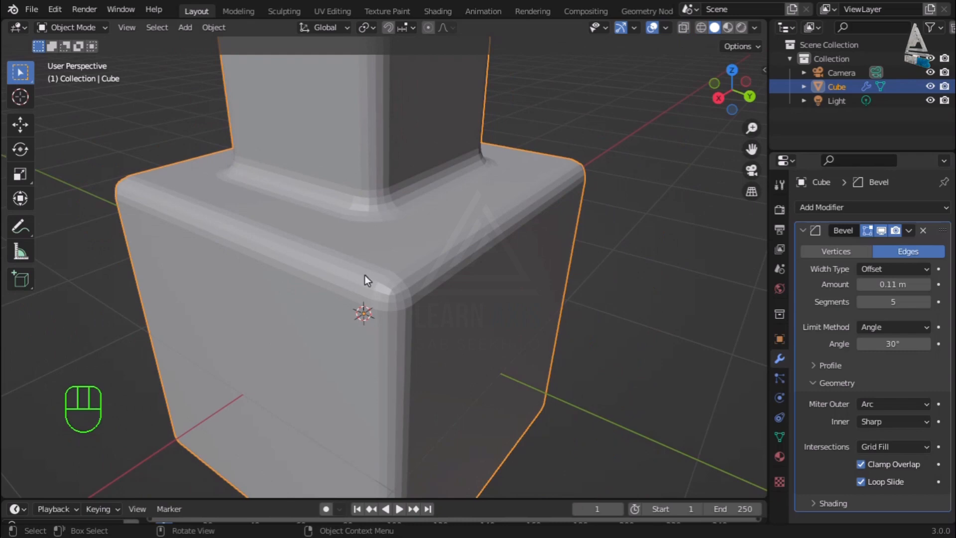
{"action": "middle_click_drag", "start_coordinate": [365, 275], "coordinate": [359, 296]}
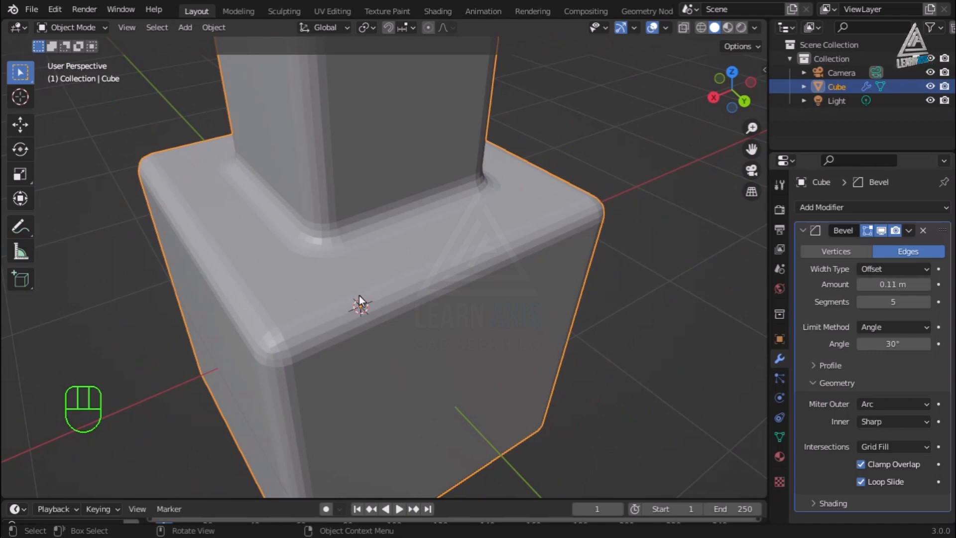
{"action": "scroll", "coordinate": [398, 271], "scroll_direction": "up", "scroll_amount": 2}
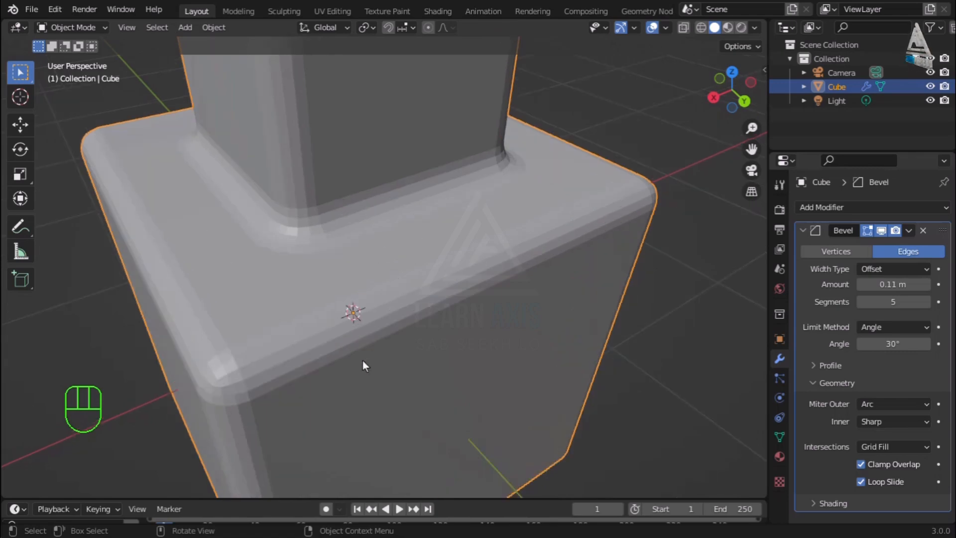
{"action": "middle_click_drag", "start_coordinate": [363, 361], "coordinate": [393, 330]}
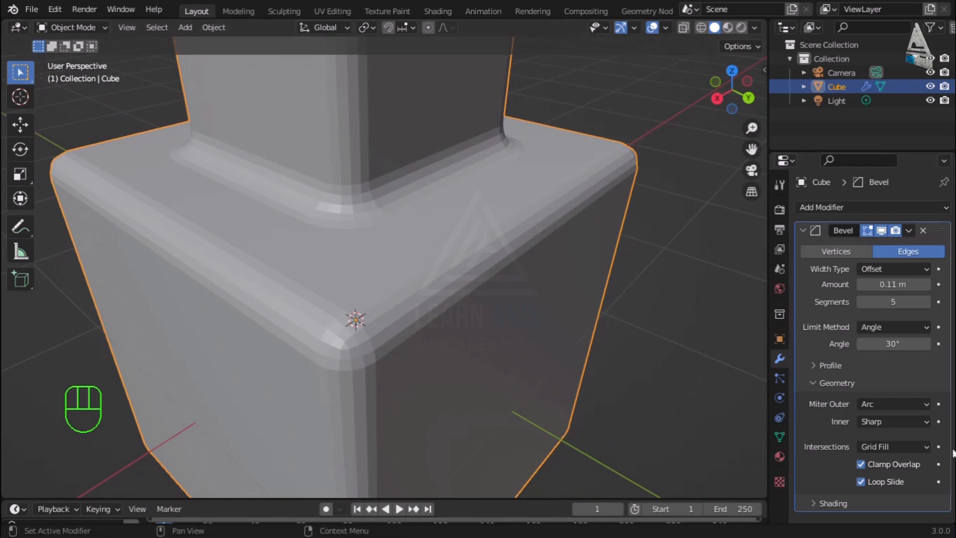
Return the bevel's outer miter to Sharp and display the model in wireframe shading
{"action": "left_click", "coordinate": [879, 409]}
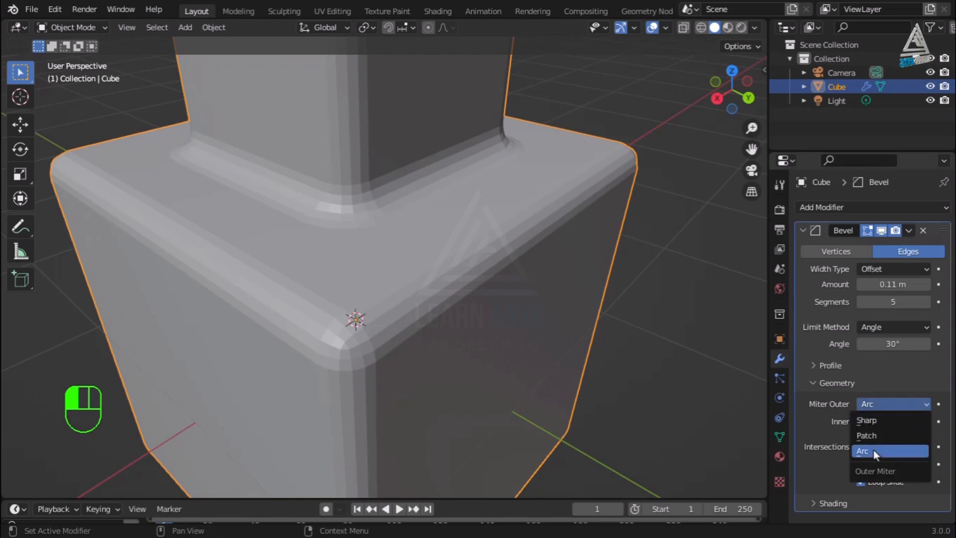
{"action": "left_click", "coordinate": [873, 424]}
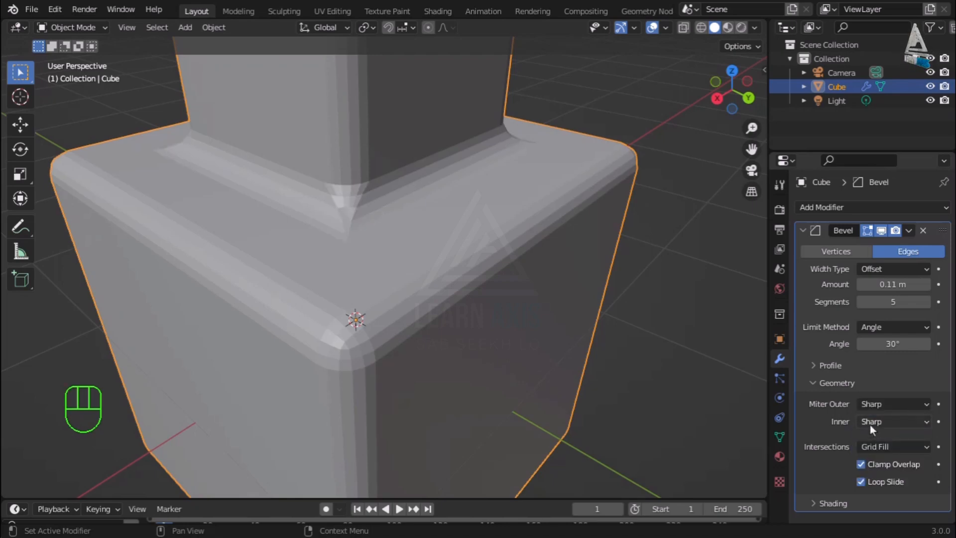
{"action": "left_click", "coordinate": [701, 29]}
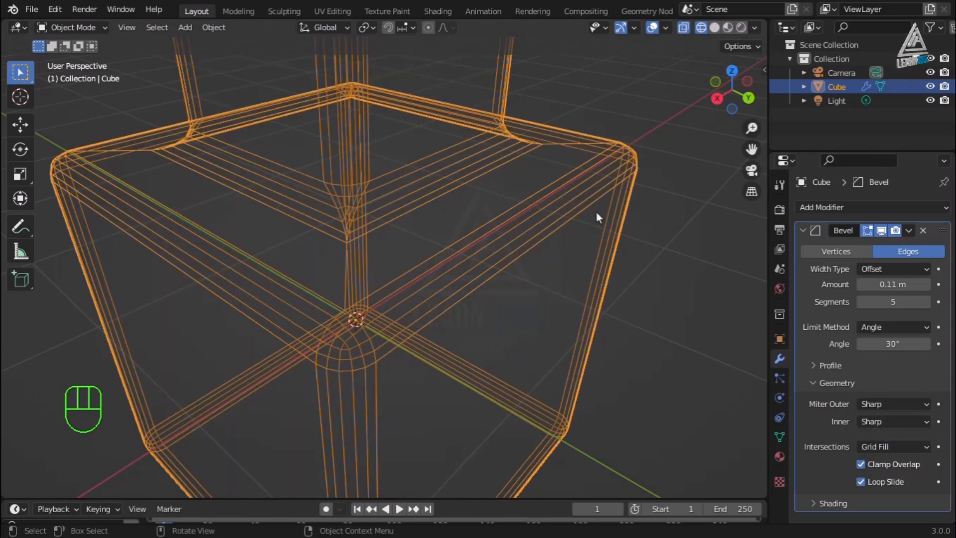
{"action": "middle_click_drag", "start_coordinate": [449, 427], "coordinate": [474, 416]}
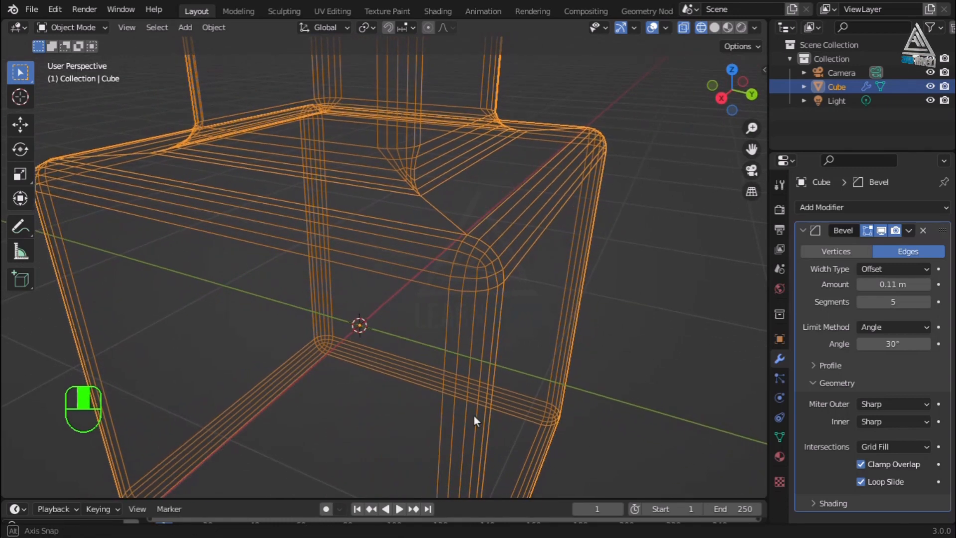
Set the bevel's inner miter to Arc and display the model in solid shading
{"action": "left_click", "coordinate": [876, 421]}
{"action": "left_click", "coordinate": [865, 453]}
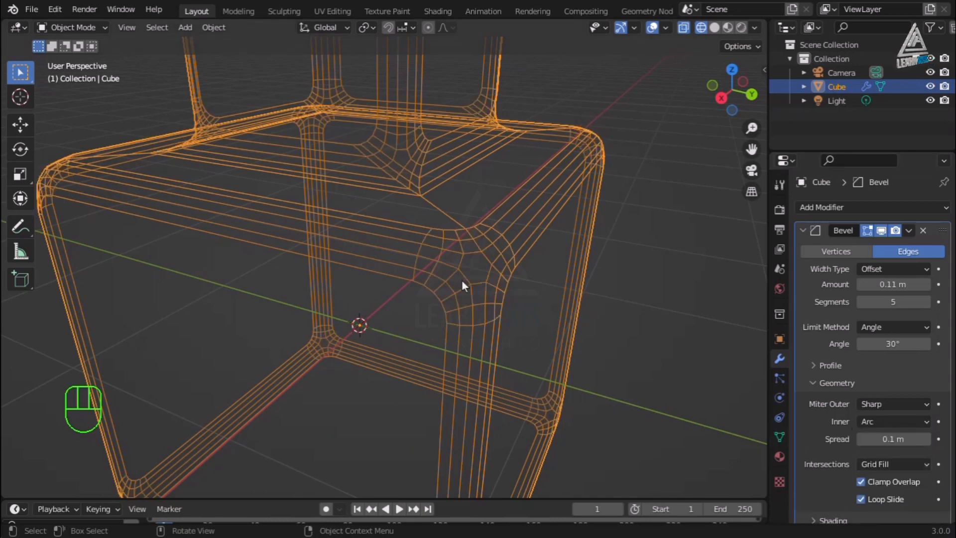
{"action": "left_click", "coordinate": [712, 29]}
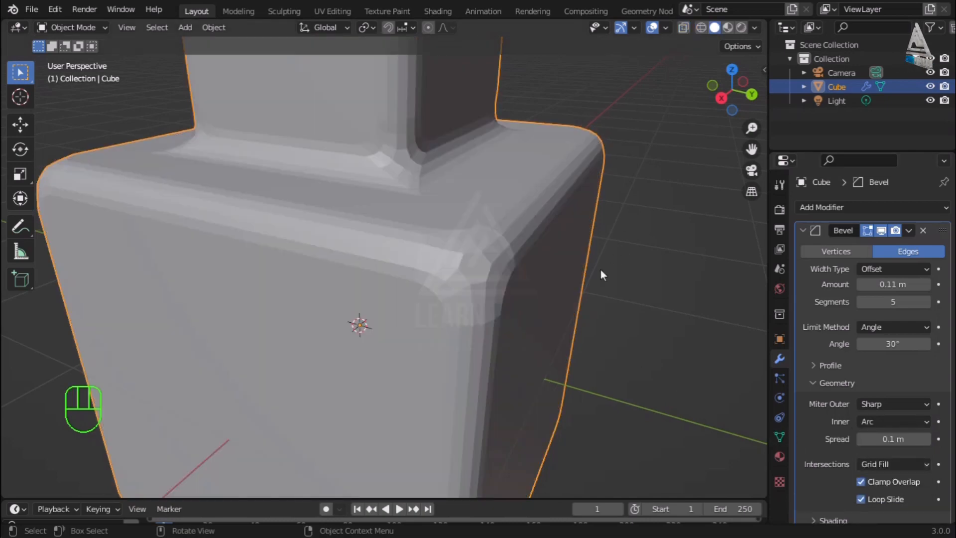
{"action": "mouse_move", "coordinate": [599, 268]}
{"action": "middle_mouse_down"}
{"action": "mouse_move", "coordinate": [578, 276]}
{"action": "mouse_move", "coordinate": [590, 271]}
{"action": "mouse_move", "coordinate": [582, 269]}
{"action": "middle_mouse_up"}
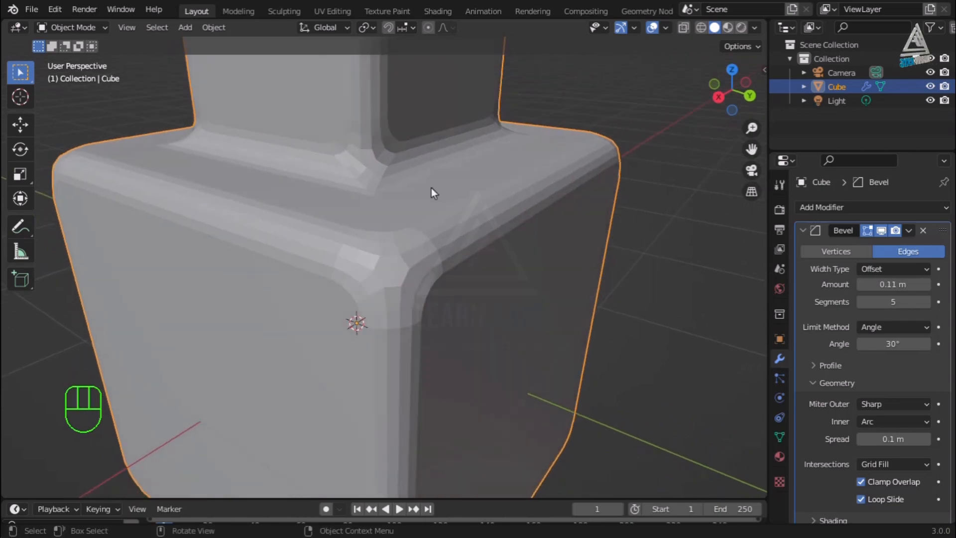
Try the Arc outer miter together with the Arc inner miter, and set the outer miter to Patch
{"action": "left_click", "coordinate": [884, 403]}
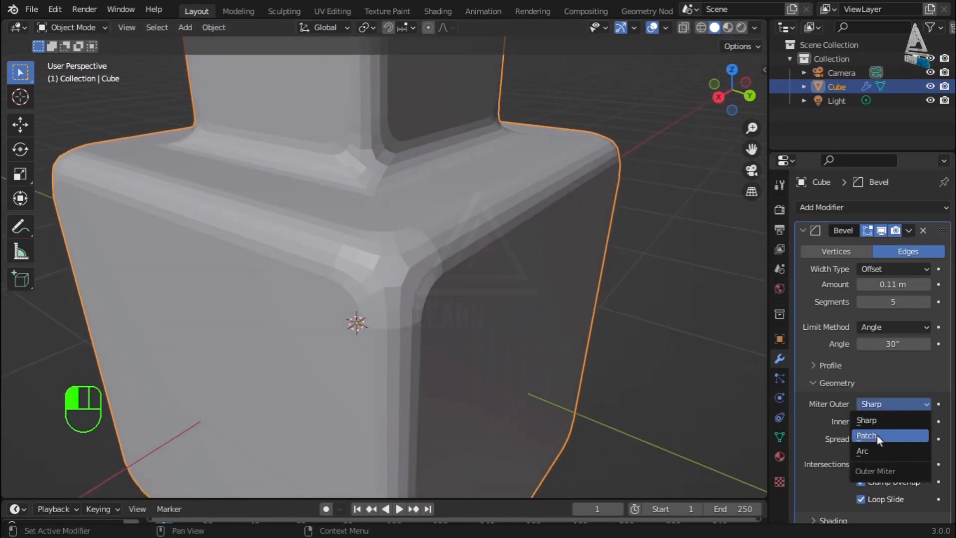
{"action": "left_click", "coordinate": [877, 449]}
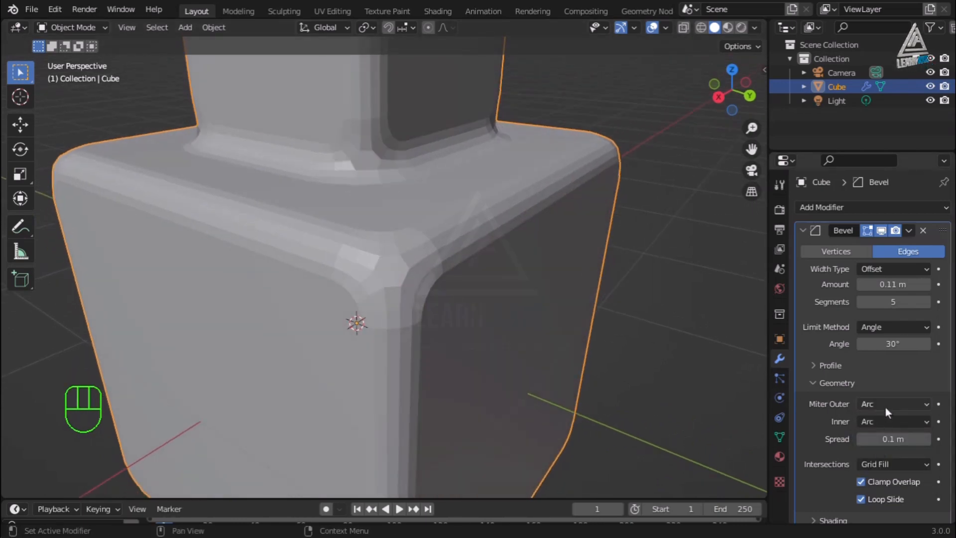
{"action": "left_click", "coordinate": [885, 406]}
{"action": "left_click", "coordinate": [888, 433]}
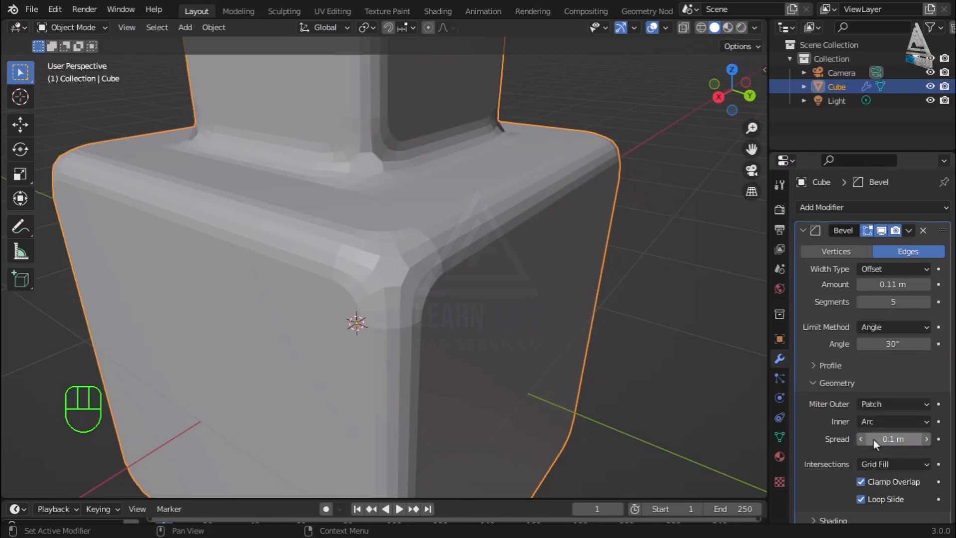
Set the bevel's inner miter back to Sharp and inspect the cube's rounded corner
{"action": "left_click", "coordinate": [898, 421]}
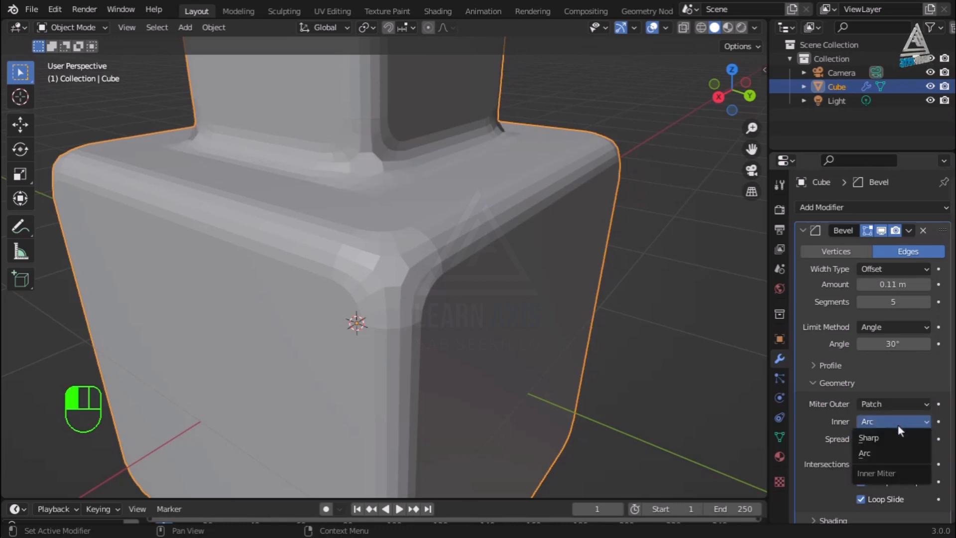
{"action": "left_click", "coordinate": [899, 437]}
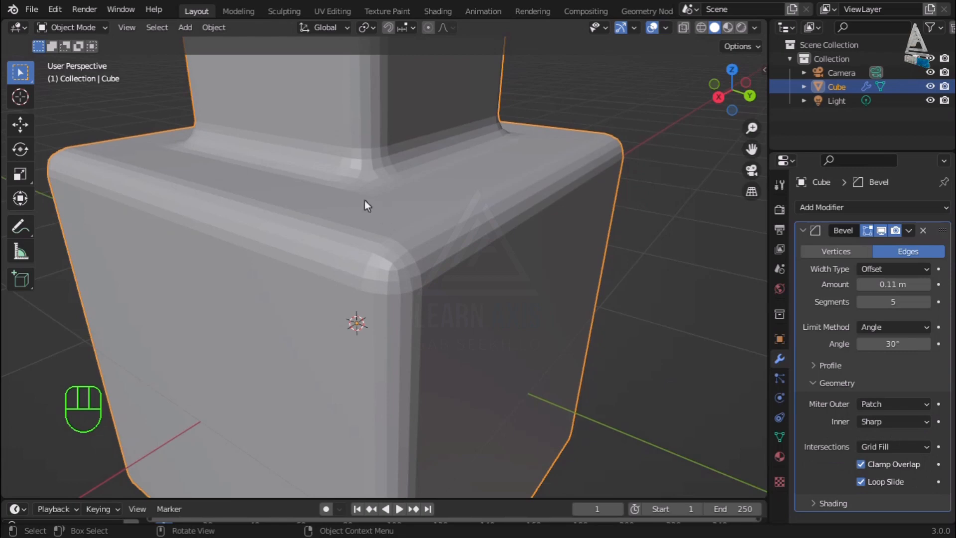
{"action": "mouse_move", "coordinate": [432, 284]}
{"action": "middle_mouse_down"}
{"action": "mouse_move", "coordinate": [453, 309]}
{"action": "mouse_move", "coordinate": [398, 302]}
{"action": "mouse_move", "coordinate": [415, 306]}
{"action": "mouse_move", "coordinate": [431, 275]}
{"action": "middle_mouse_up"}
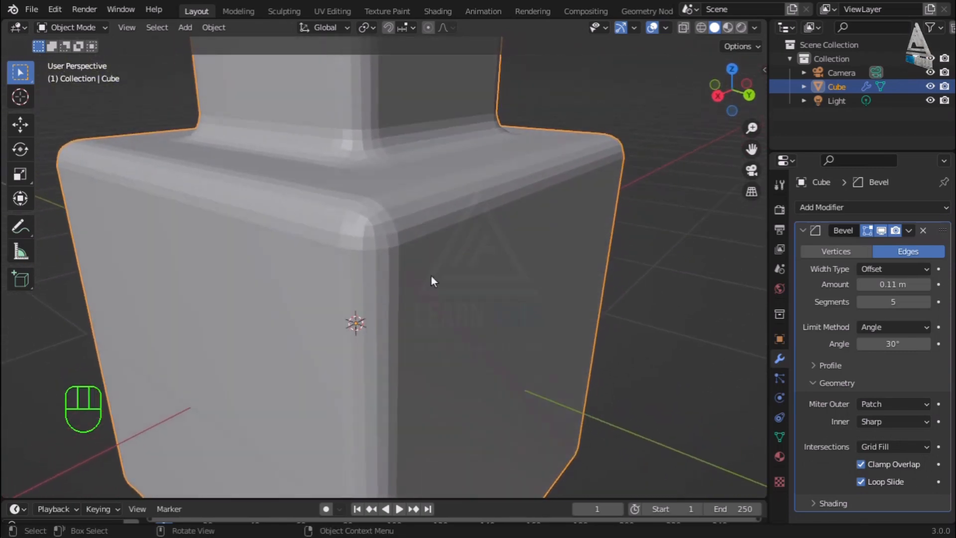
Set the bevel's outer miter to Sharp and examine the lower block's corner in wireframe shading
{"action": "left_click", "coordinate": [890, 404]}
{"action": "left_click", "coordinate": [886, 419]}
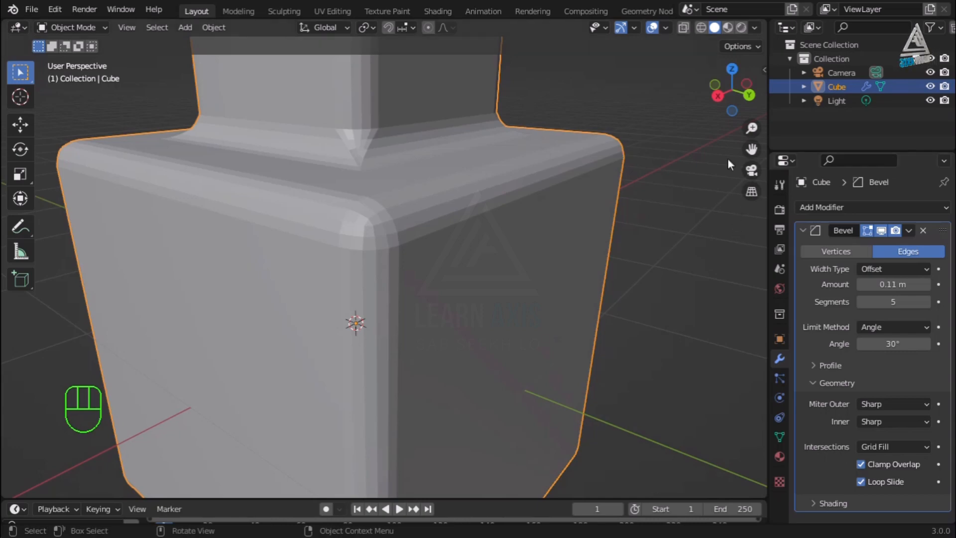
{"action": "left_click", "coordinate": [701, 28]}
{"action": "scroll", "coordinate": [297, 276], "scroll_direction": "down", "scroll_amount": 3}
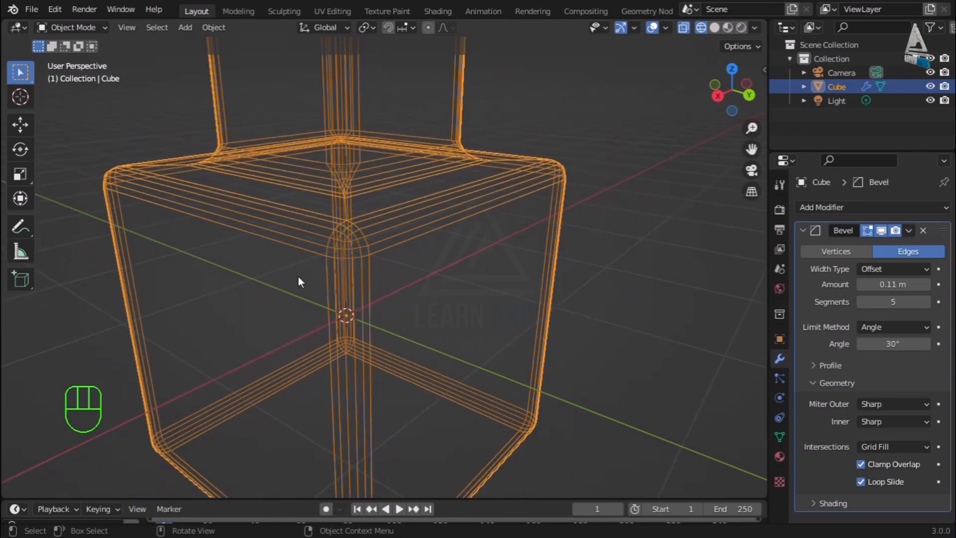
{"action": "mouse_move", "coordinate": [298, 276]}
{"action": "middle_mouse_down"}
{"action": "mouse_move", "coordinate": [431, 315]}
{"action": "mouse_move", "coordinate": [492, 306]}
{"action": "mouse_move", "coordinate": [430, 301]}
{"action": "middle_mouse_up"}
{"action": "scroll", "coordinate": [434, 314], "scroll_direction": "up", "scroll_amount": 4}
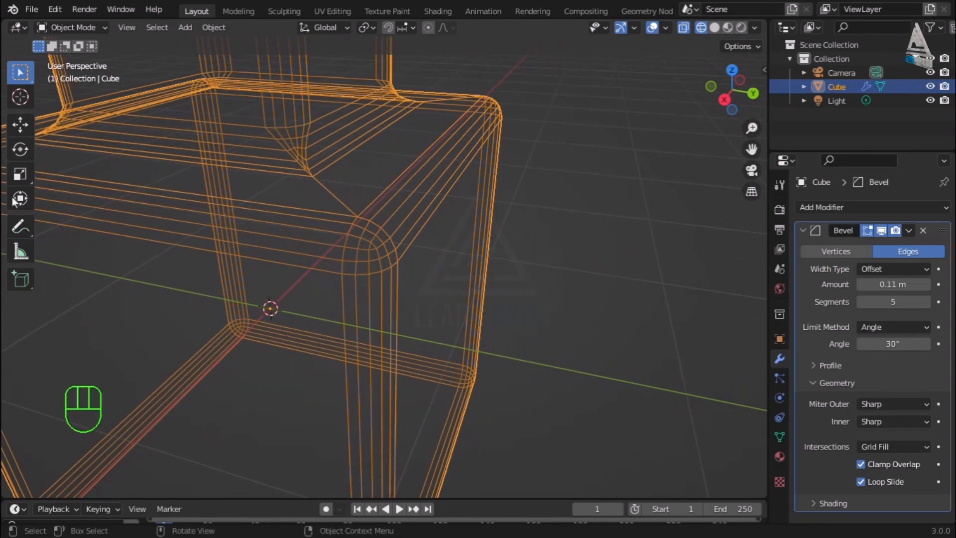
Annotate a grid of crossing lines beside the model, circle the crossing and the model's corner, and remove the strokes
{"action": "left_click", "coordinate": [20, 226]}
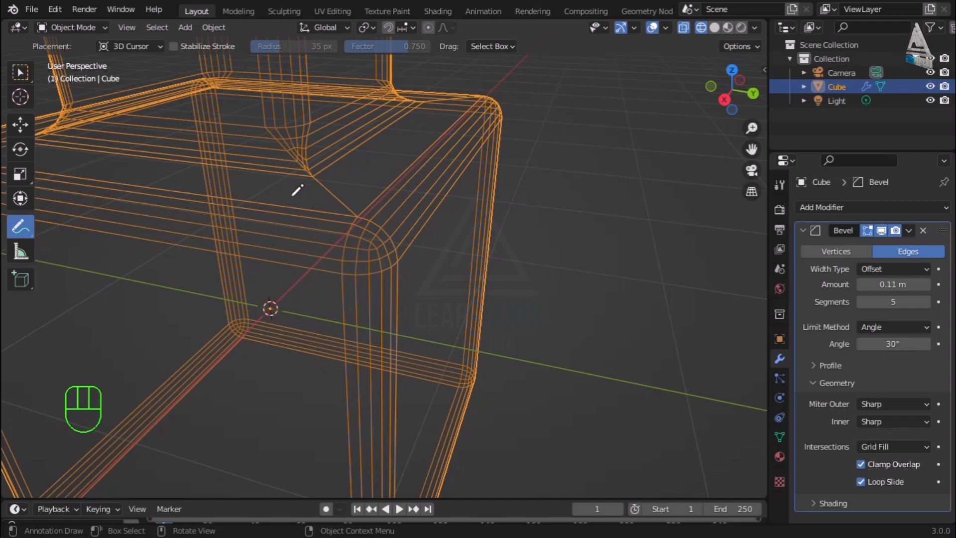
{"action": "left_click_drag", "start_coordinate": [656, 148], "coordinate": [631, 316]}
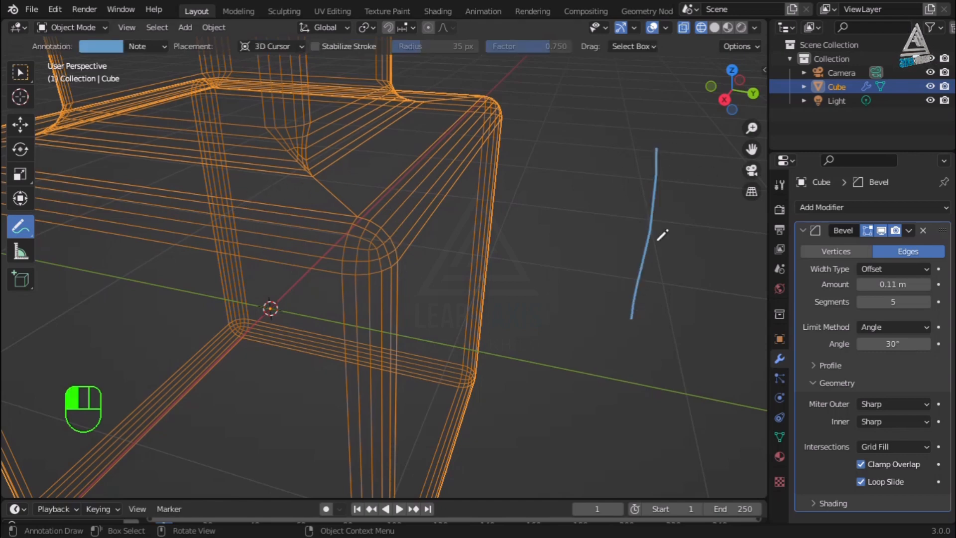
{"action": "mouse_move", "coordinate": [671, 152]}
{"action": "left_mouse_down"}
{"action": "mouse_move", "coordinate": [665, 298]}
{"action": "mouse_move", "coordinate": [692, 305]}
{"action": "left_mouse_up"}
{"action": "mouse_move", "coordinate": [539, 226]}
{"action": "left_mouse_down"}
{"action": "mouse_move", "coordinate": [699, 231]}
{"action": "mouse_move", "coordinate": [729, 244]}
{"action": "left_mouse_up"}
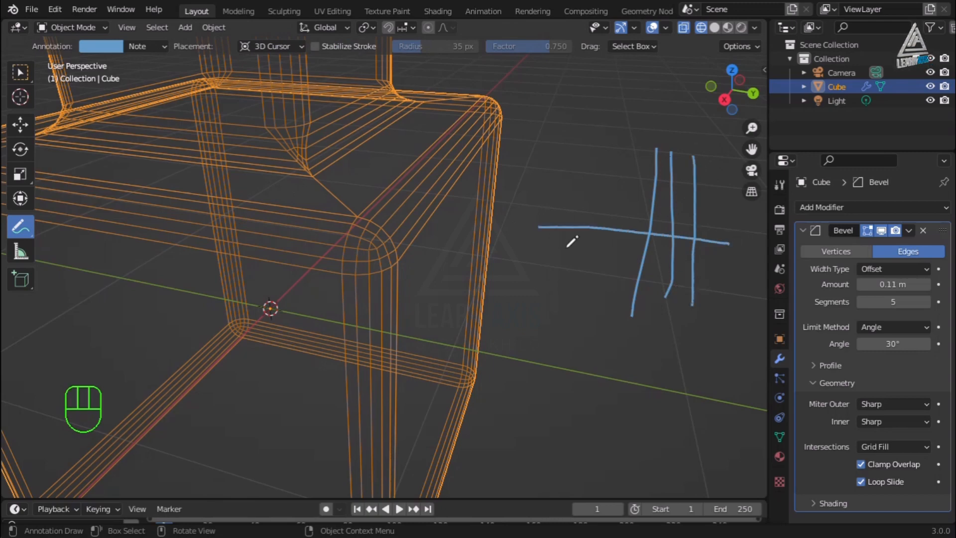
{"action": "left_click_drag", "start_coordinate": [545, 243], "coordinate": [734, 257]}
{"action": "mouse_move", "coordinate": [536, 258]}
{"action": "left_mouse_down"}
{"action": "mouse_move", "coordinate": [713, 274]}
{"action": "mouse_move", "coordinate": [676, 220]}
{"action": "mouse_move", "coordinate": [630, 251]}
{"action": "mouse_move", "coordinate": [707, 284]}
{"action": "mouse_move", "coordinate": [699, 230]}
{"action": "left_mouse_up"}
{"action": "mouse_move", "coordinate": [368, 204]}
{"action": "left_mouse_down"}
{"action": "mouse_move", "coordinate": [324, 225]}
{"action": "mouse_move", "coordinate": [425, 267]}
{"action": "mouse_move", "coordinate": [354, 209]}
{"action": "mouse_move", "coordinate": [367, 204]}
{"action": "left_mouse_up"}
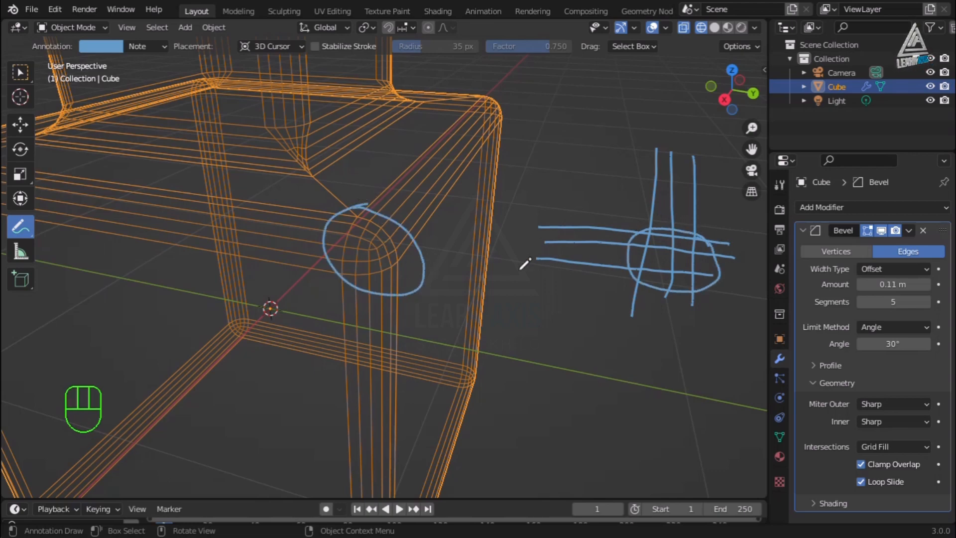
{"action": "key", "text": "ctrl+z"}
{"action": "left_click", "coordinate": [20, 74]}
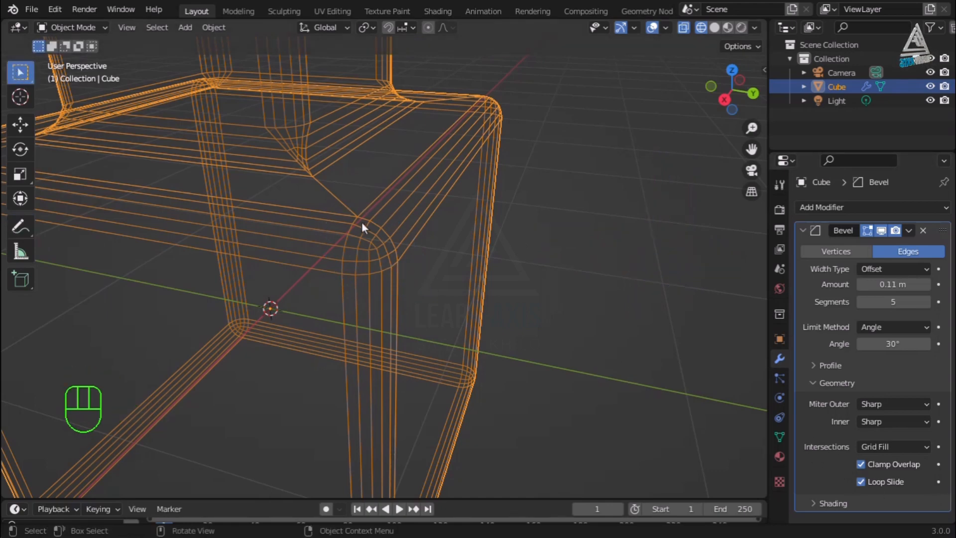
Compare the bevel's intersection methods at the corner by keeping Grid Fill first and switching to Cutoff
{"action": "left_click", "coordinate": [891, 450]}
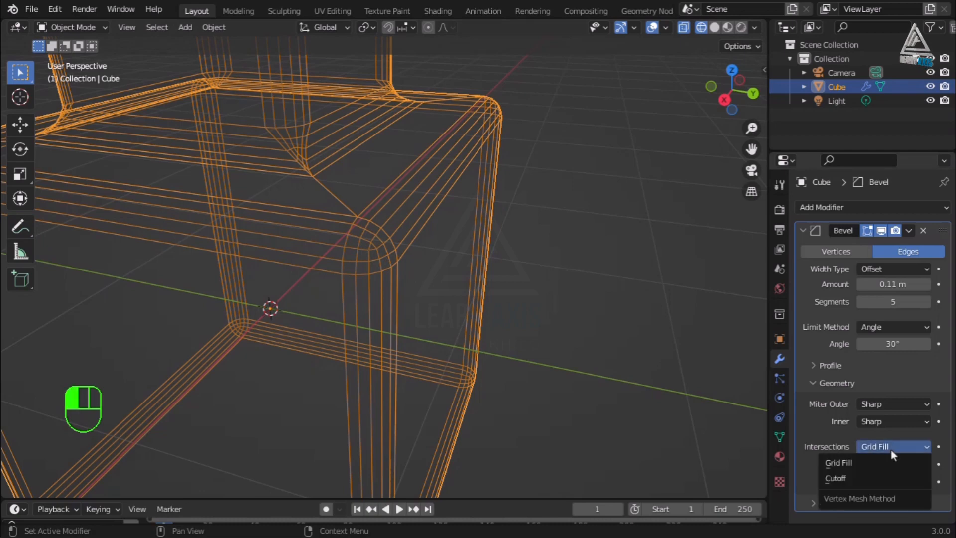
{"action": "left_click", "coordinate": [847, 464]}
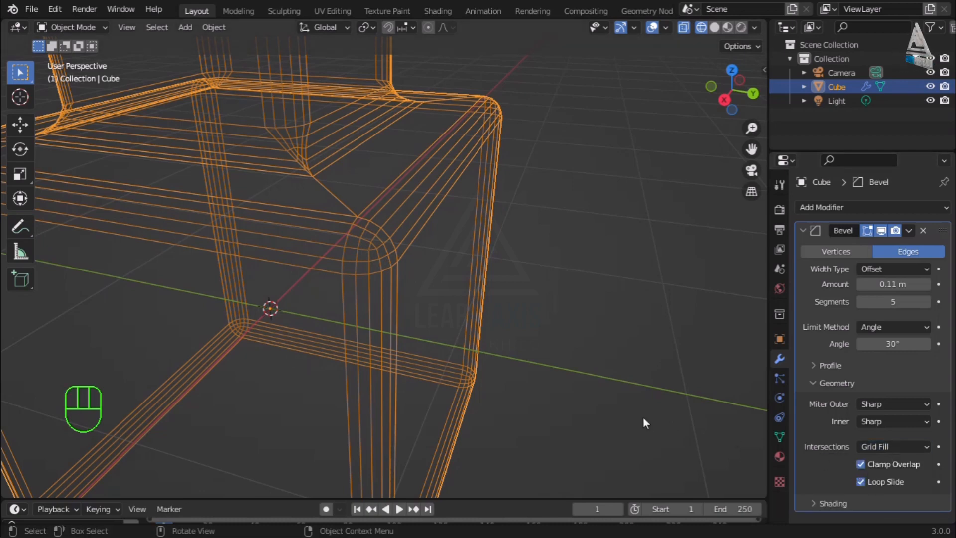
{"action": "scroll", "coordinate": [363, 220], "scroll_direction": "up", "scroll_amount": 5}
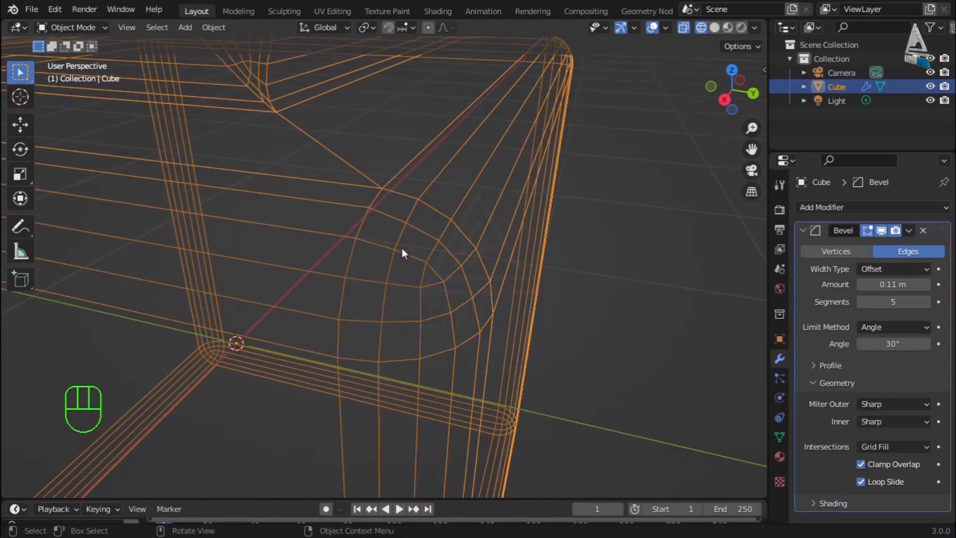
{"action": "left_click", "coordinate": [885, 449]}
{"action": "left_click", "coordinate": [880, 447]}
{"action": "left_click", "coordinate": [829, 476]}
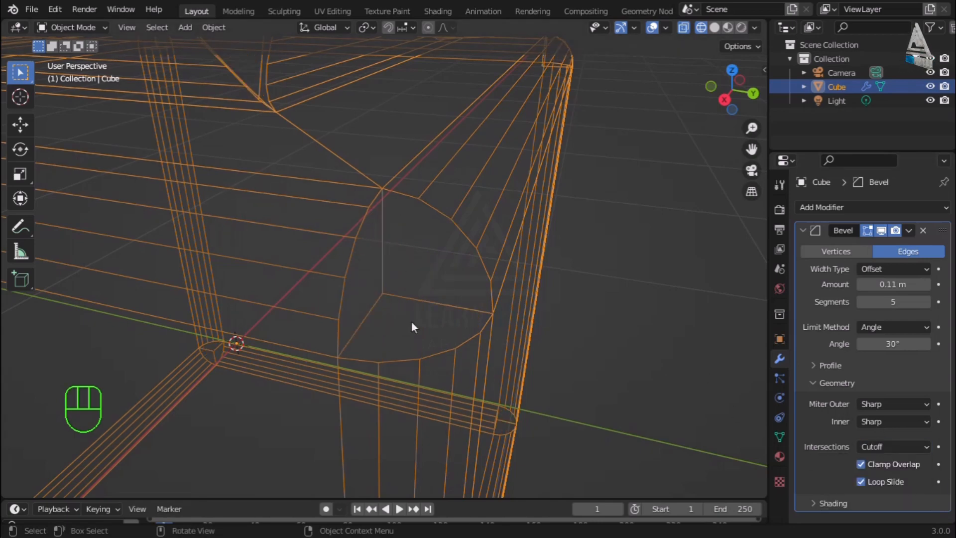
Display the model in solid shading and examine the cut-off corner up close
{"action": "scroll", "coordinate": [411, 322], "scroll_direction": "down", "scroll_amount": 5}
{"action": "left_click", "coordinate": [714, 27]}
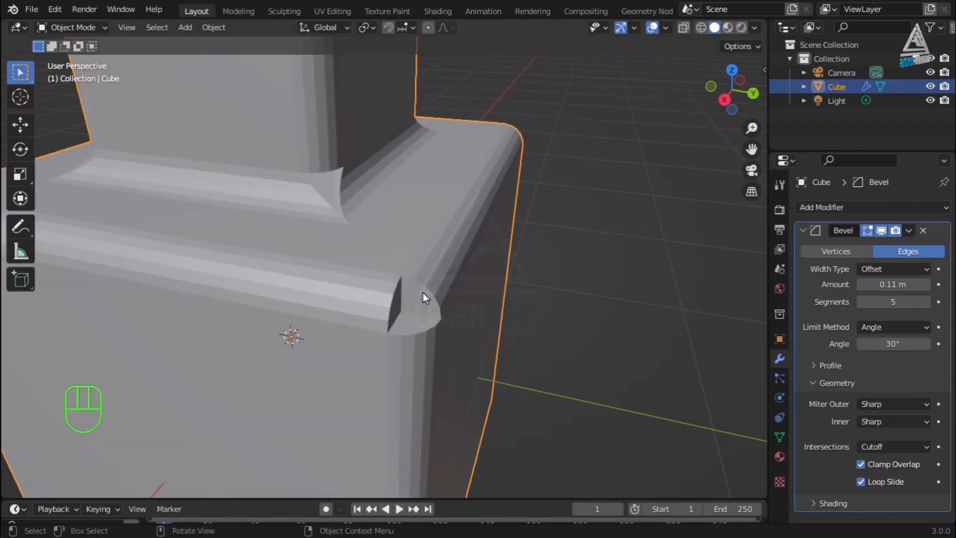
{"action": "scroll", "coordinate": [414, 330], "scroll_direction": "down", "scroll_amount": 2}
{"action": "scroll", "coordinate": [414, 329], "scroll_direction": "up", "scroll_amount": 4}
{"action": "mouse_move", "coordinate": [414, 330]}
{"action": "middle_mouse_down"}
{"action": "mouse_move", "coordinate": [428, 327]}
{"action": "mouse_move", "coordinate": [420, 345]}
{"action": "mouse_move", "coordinate": [469, 345]}
{"action": "mouse_move", "coordinate": [435, 357]}
{"action": "mouse_move", "coordinate": [337, 349]}
{"action": "mouse_move", "coordinate": [231, 319]}
{"action": "mouse_move", "coordinate": [431, 350]}
{"action": "mouse_move", "coordinate": [401, 330]}
{"action": "middle_mouse_up"}
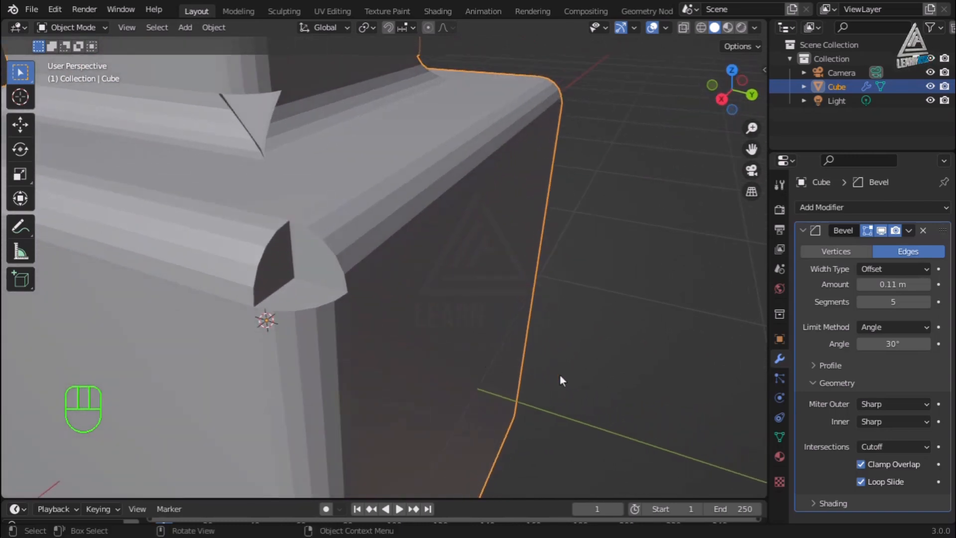
Set the bevel's intersections back to Grid Fill and bring the whole model into view
{"action": "left_click", "coordinate": [892, 447]}
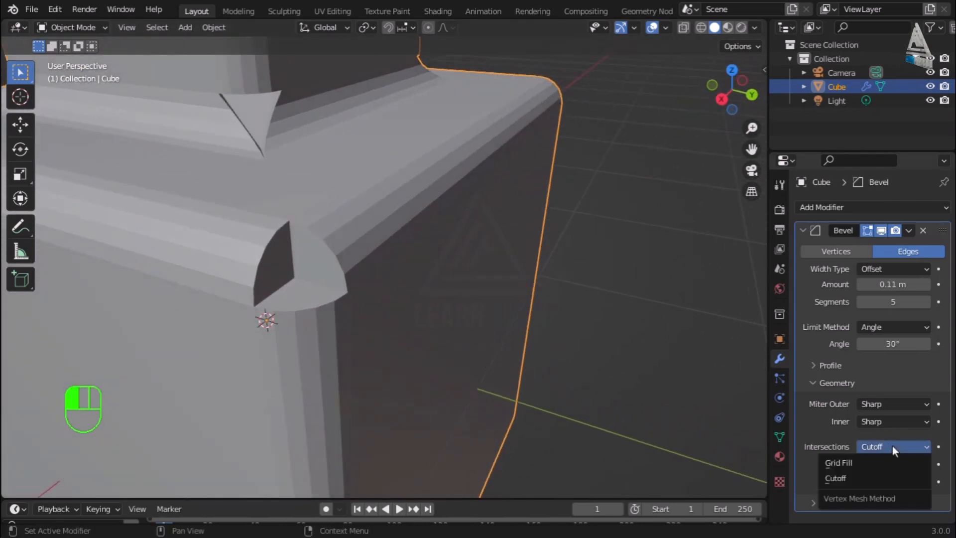
{"action": "left_click", "coordinate": [877, 458]}
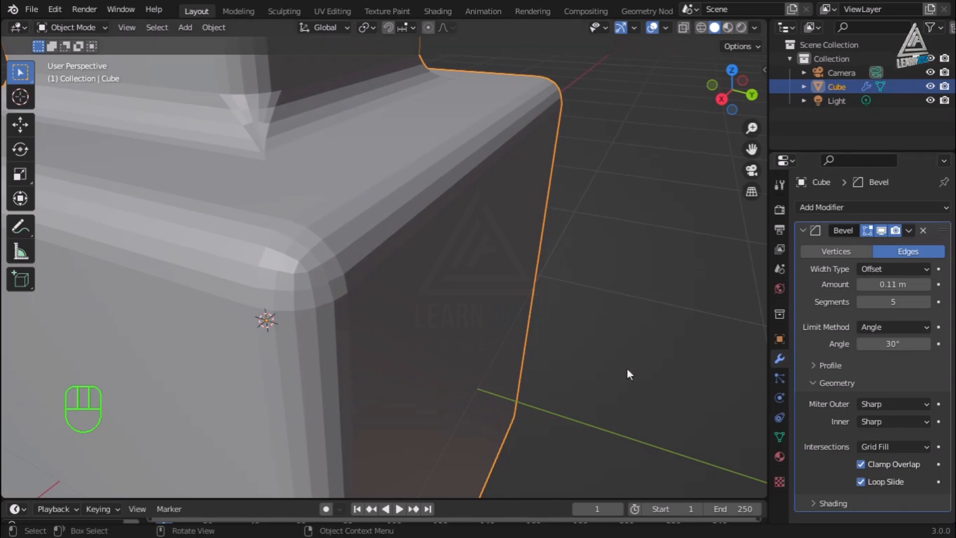
{"action": "key", "text": "KP_Decimal"}
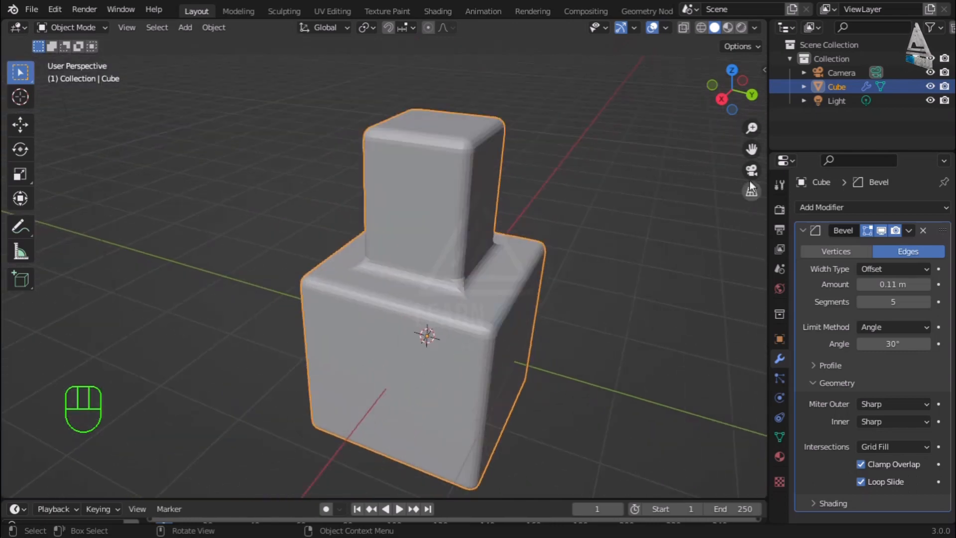
{"action": "left_click_drag", "start_coordinate": [751, 149], "coordinate": [636, 94]}
{"action": "scroll", "coordinate": [427, 251], "scroll_direction": "down", "scroll_amount": 1}
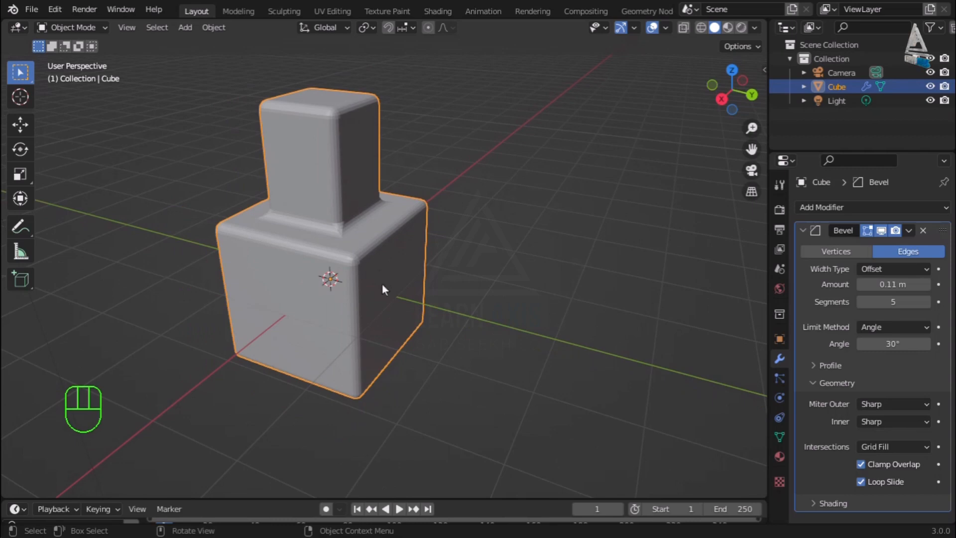
Delete the stepped block model and add a new mesh cube in its place
{"action": "key", "text": "x"}
{"action": "left_click", "coordinate": [432, 298]}
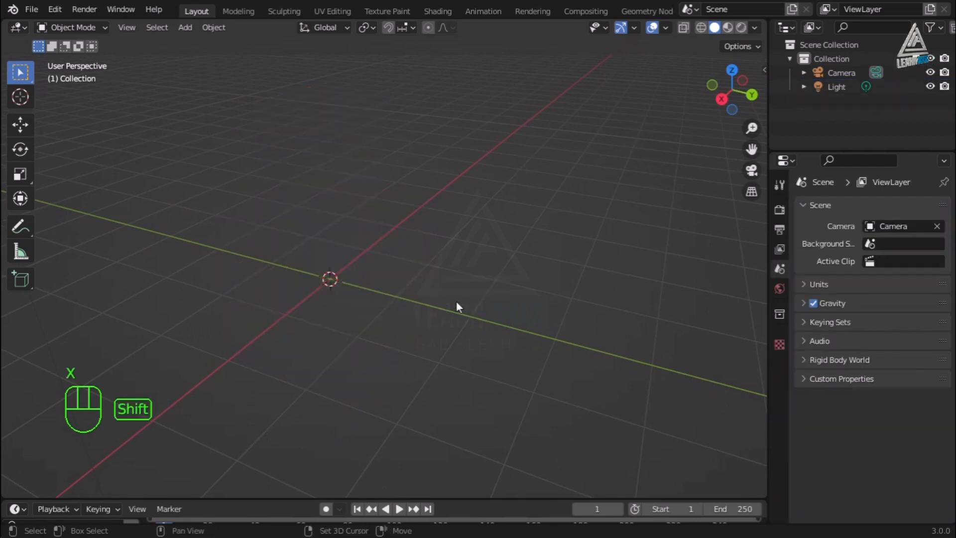
{"action": "key", "text": "shift+a"}
{"action": "mouse_move", "coordinate": [424, 253]}
{"action": "left_click", "coordinate": [545, 267]}
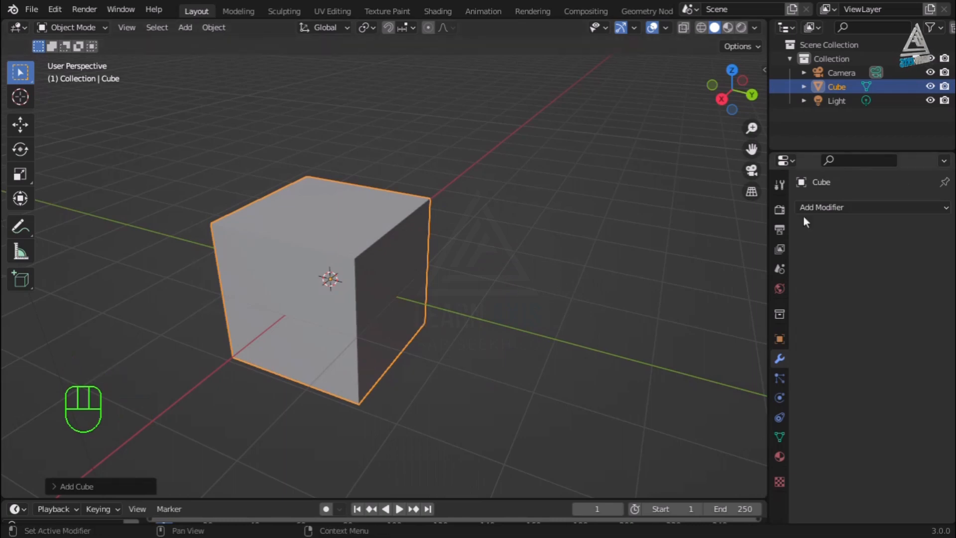
Add a Bevel modifier to the new cube and turn off Clamp Overlap in its geometry options
{"action": "left_click", "coordinate": [814, 204]}
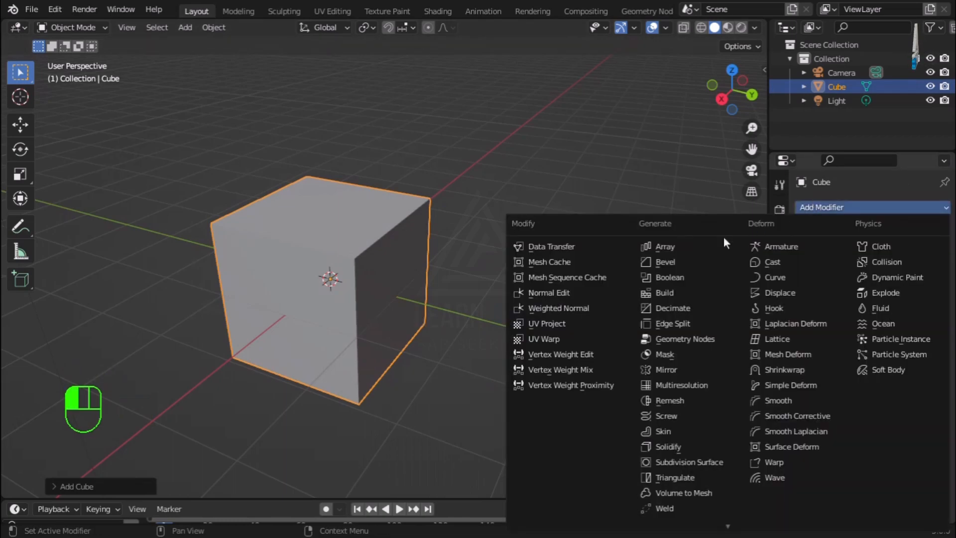
{"action": "left_click", "coordinate": [672, 258]}
{"action": "left_click", "coordinate": [815, 383]}
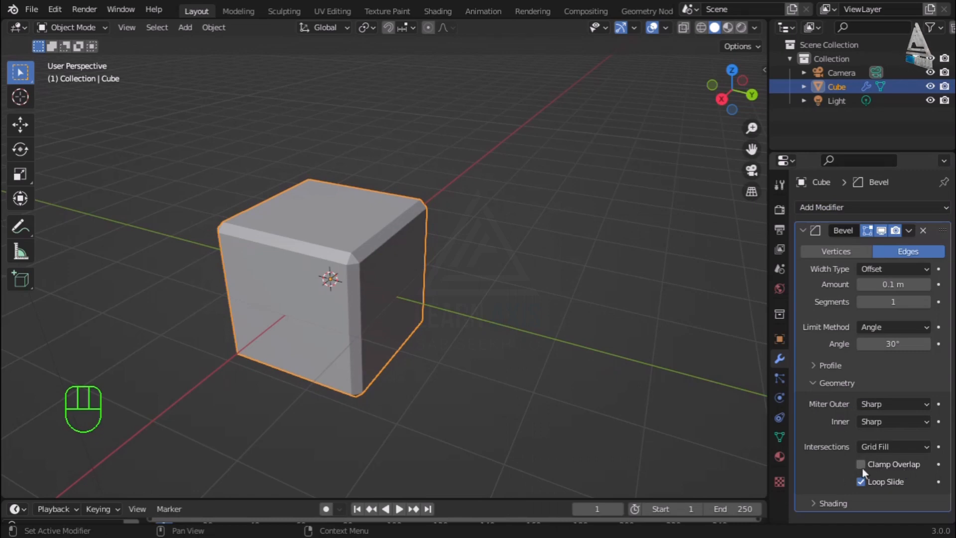
Delete the cube's top and bottom faces in Edit Mode and return to Object Mode
{"action": "key", "text": "Tab"}
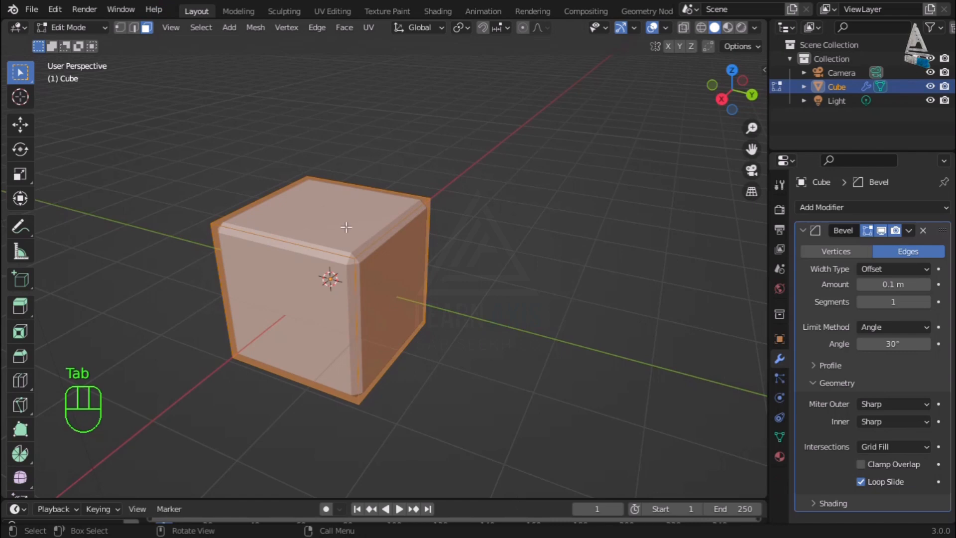
{"action": "left_click", "coordinate": [428, 385]}
{"action": "middle_click_drag", "start_coordinate": [441, 418], "coordinate": [461, 313]}
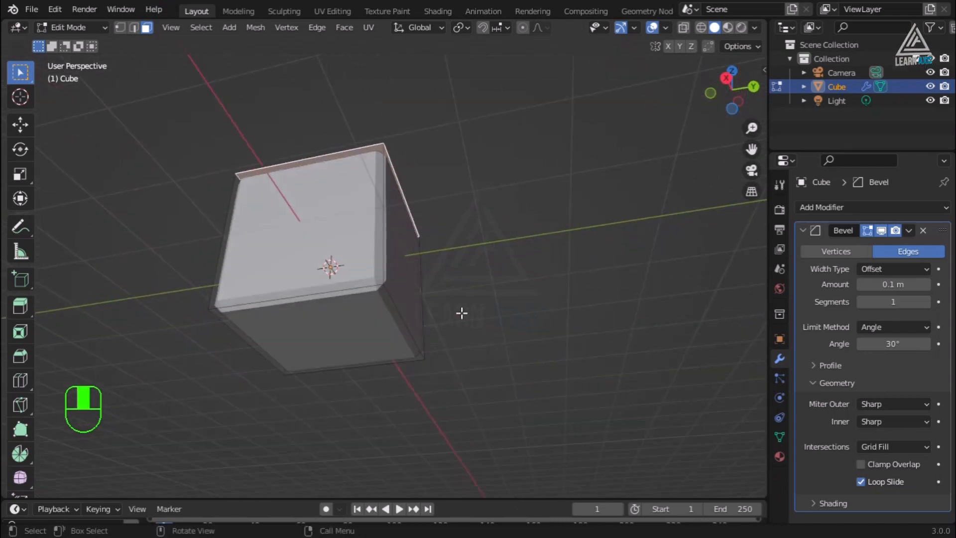
{"action": "left_click", "coordinate": [343, 335], "text": "shift"}
{"action": "key", "text": "x"}
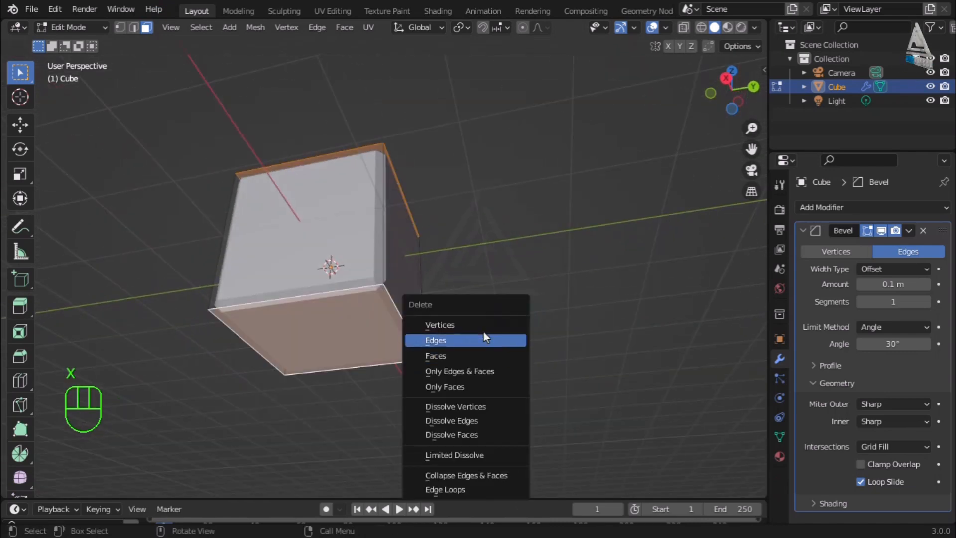
{"action": "left_click", "coordinate": [498, 357]}
{"action": "key", "text": "Tab"}
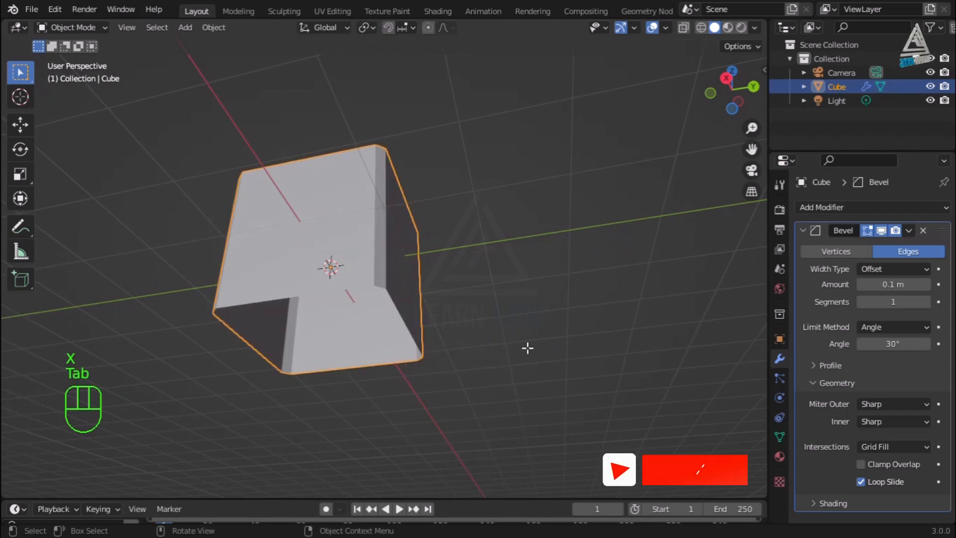
{"action": "middle_click_drag", "start_coordinate": [522, 351], "coordinate": [508, 452]}
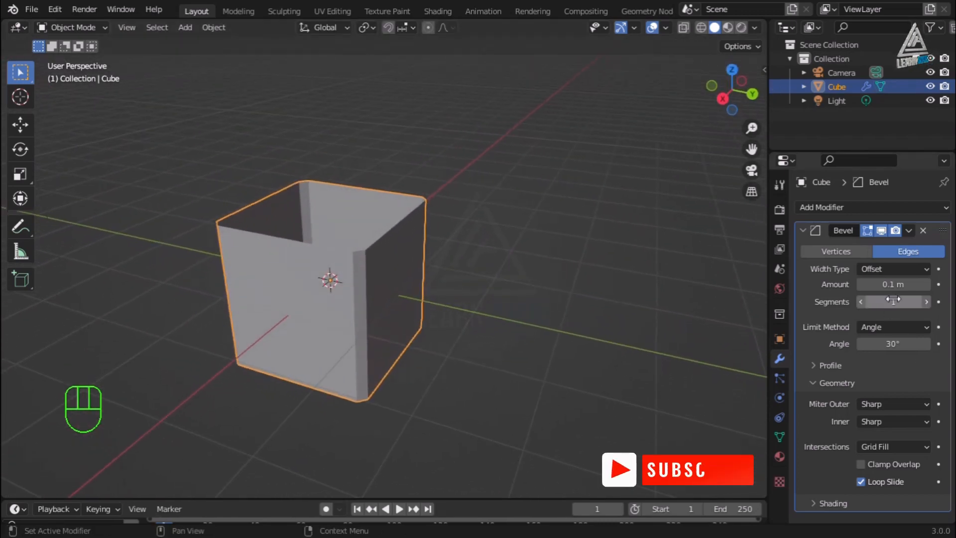
Set the bevel's amount to 1.68 m with 4 segments and turn on Clamp Overlap
{"action": "left_click_drag", "start_coordinate": [893, 284], "coordinate": [916, 284]}
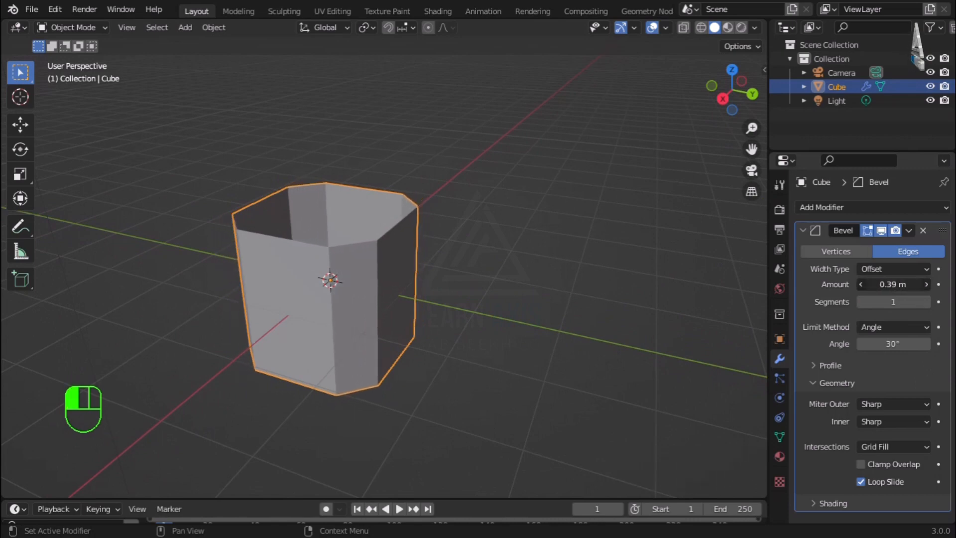
{"action": "left_click", "coordinate": [926, 301]}
{"action": "left_click", "coordinate": [926, 302]}
{"action": "left_click", "coordinate": [926, 302]}
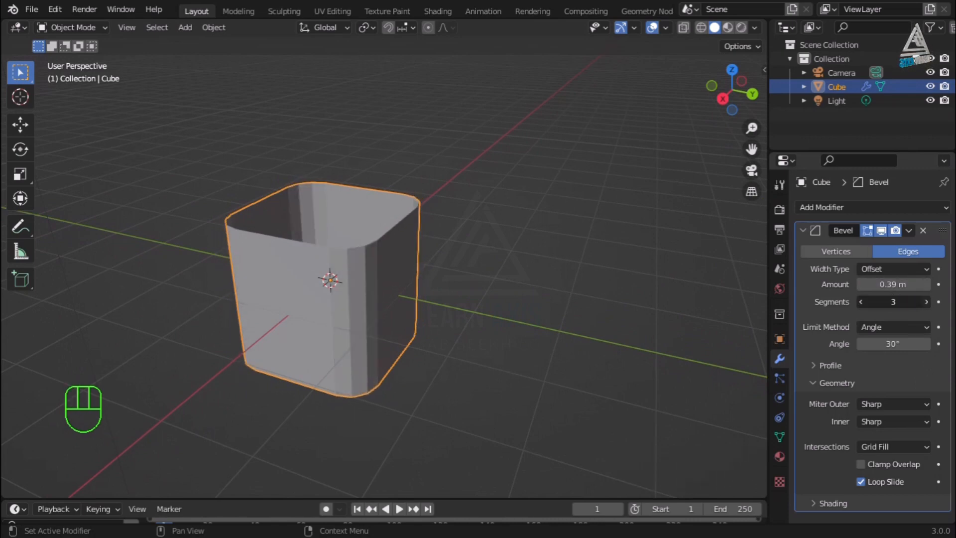
{"action": "left_click_drag", "start_coordinate": [893, 284], "coordinate": [922, 284]}
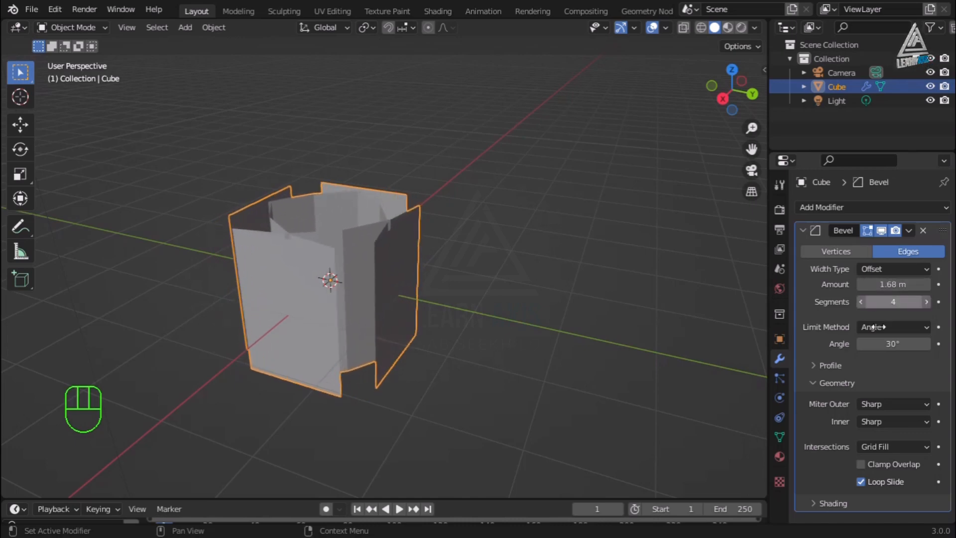
{"action": "left_click", "coordinate": [861, 464]}
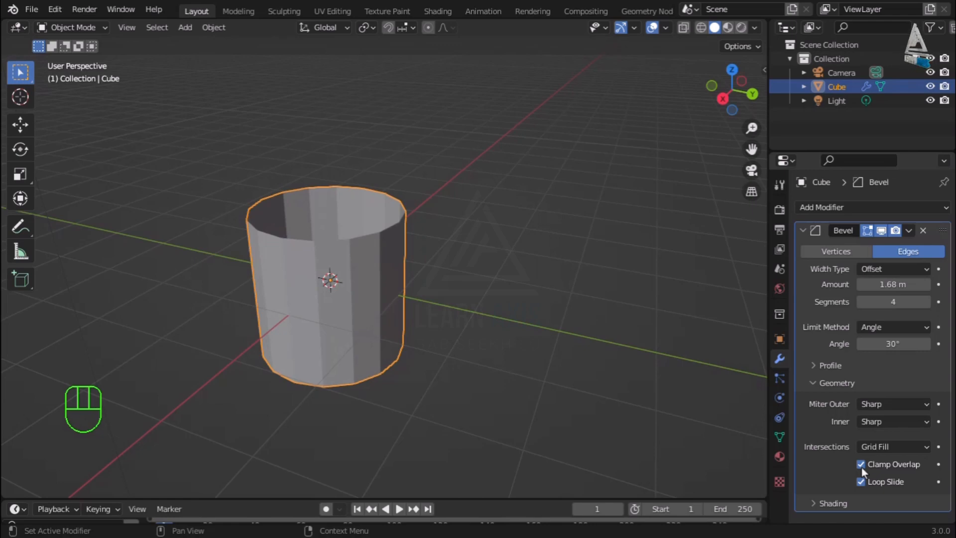
Delete the open-ended bevelled shape and add a fresh mesh cube
{"action": "key", "text": "x"}
{"action": "left_click", "coordinate": [439, 353]}
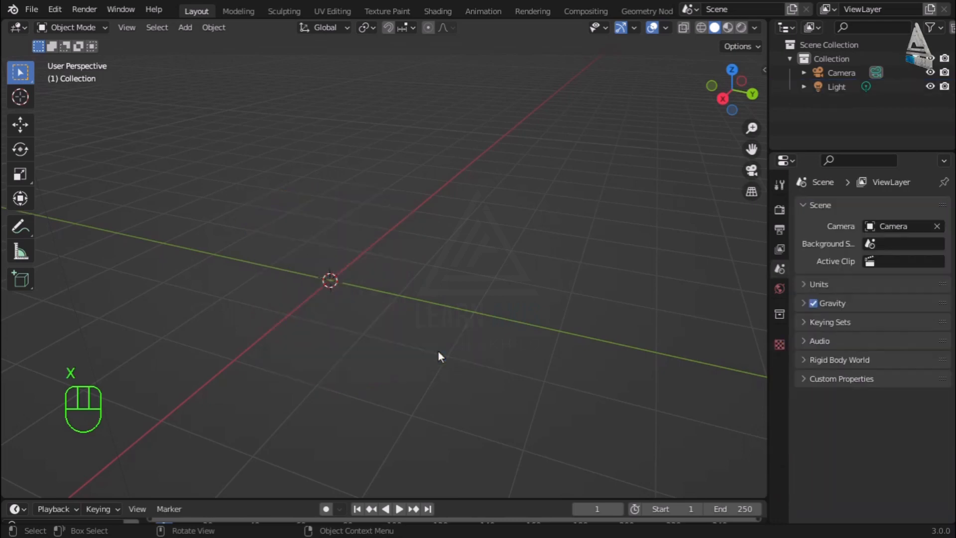
{"action": "key", "text": "shift+a"}
{"action": "mouse_move", "coordinate": [414, 250]}
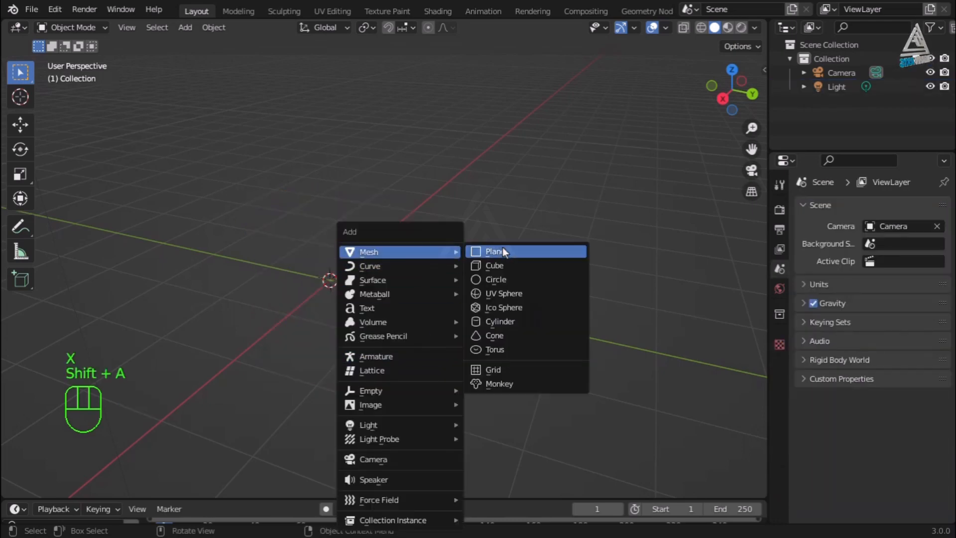
{"action": "left_click", "coordinate": [503, 271]}
Inset the new cube's top face by about 0.58 m in Edit Mode
{"action": "key", "text": "Tab"}
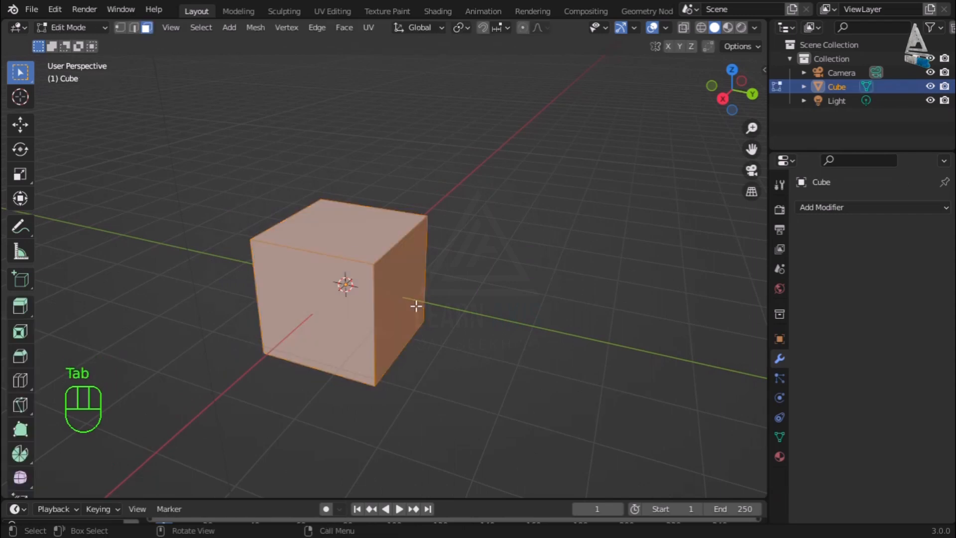
{"action": "left_click", "coordinate": [144, 32]}
{"action": "left_click", "coordinate": [350, 232]}
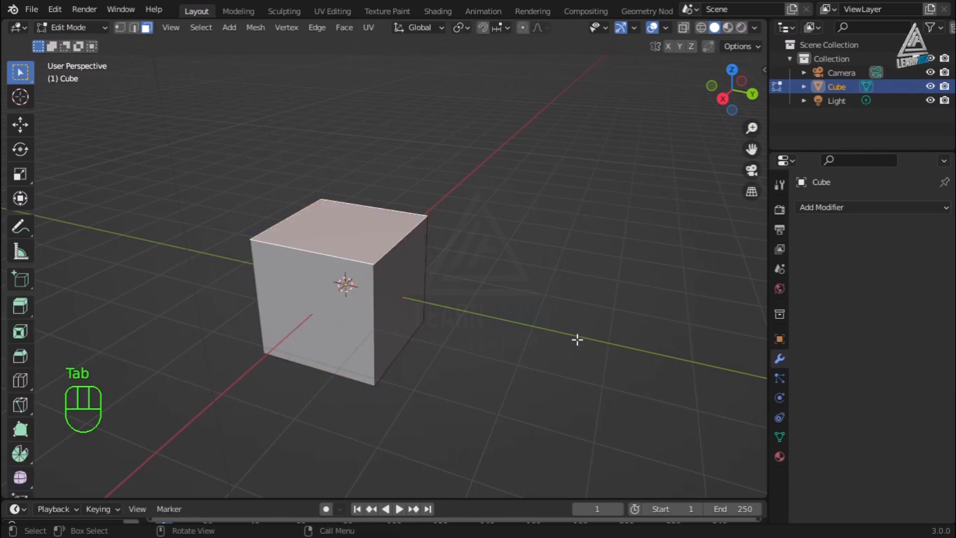
{"action": "key", "text": "i"}
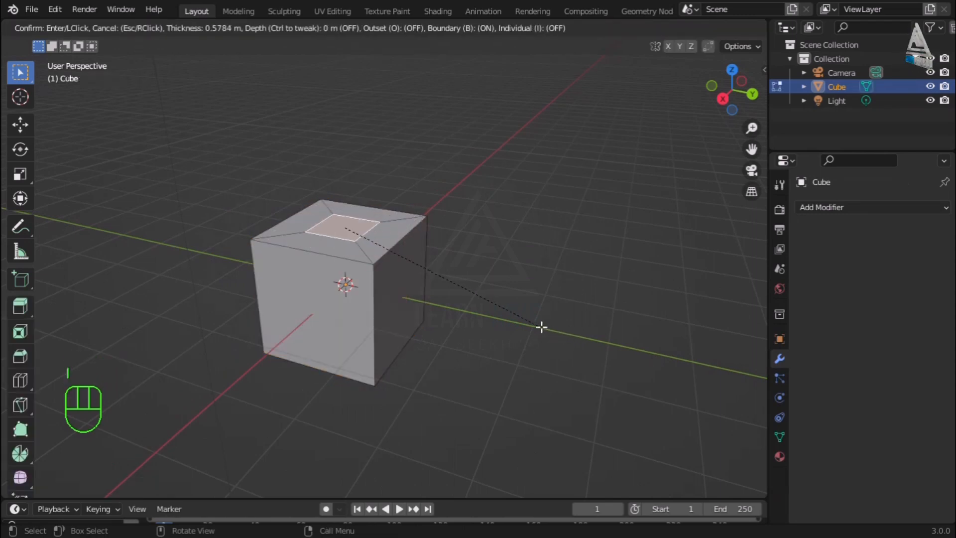
{"action": "left_click", "coordinate": [541, 327]}
Extrude the inset face upward about 1.9 m into a column and return to Object Mode
{"action": "key", "text": "e"}
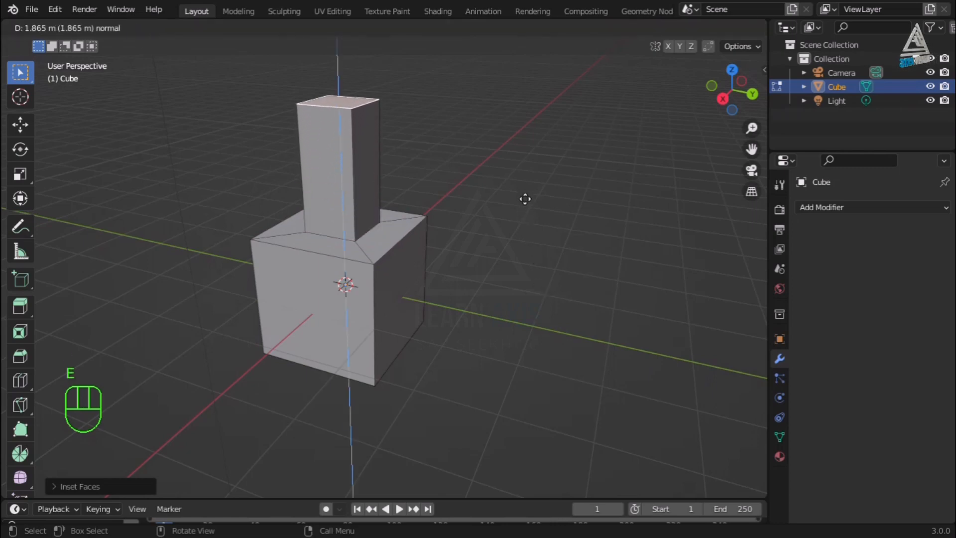
{"action": "left_click", "coordinate": [526, 204]}
{"action": "key", "text": "Tab"}
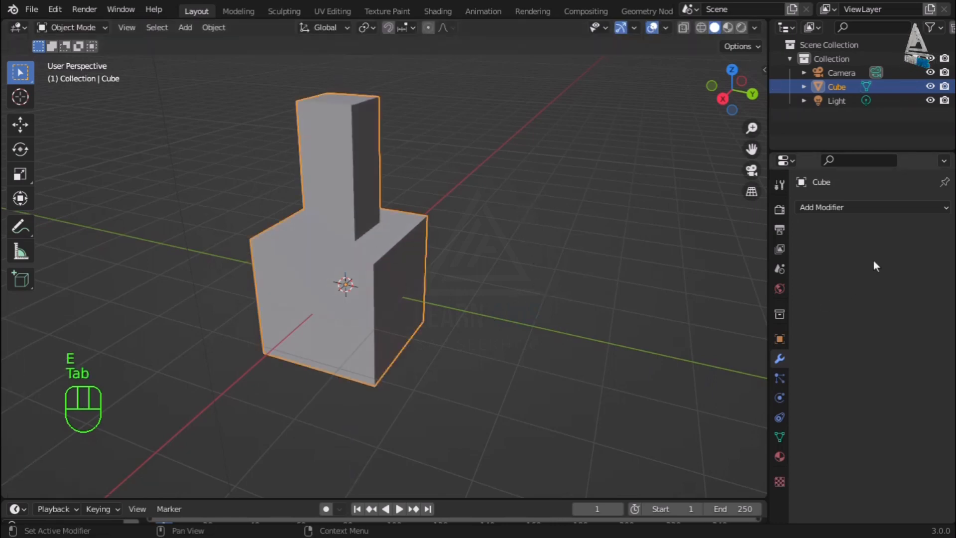
Add a Bevel modifier to the object with an amount of 0.14 m and 5 segments
{"action": "left_click", "coordinate": [826, 208]}
{"action": "left_click", "coordinate": [680, 261]}
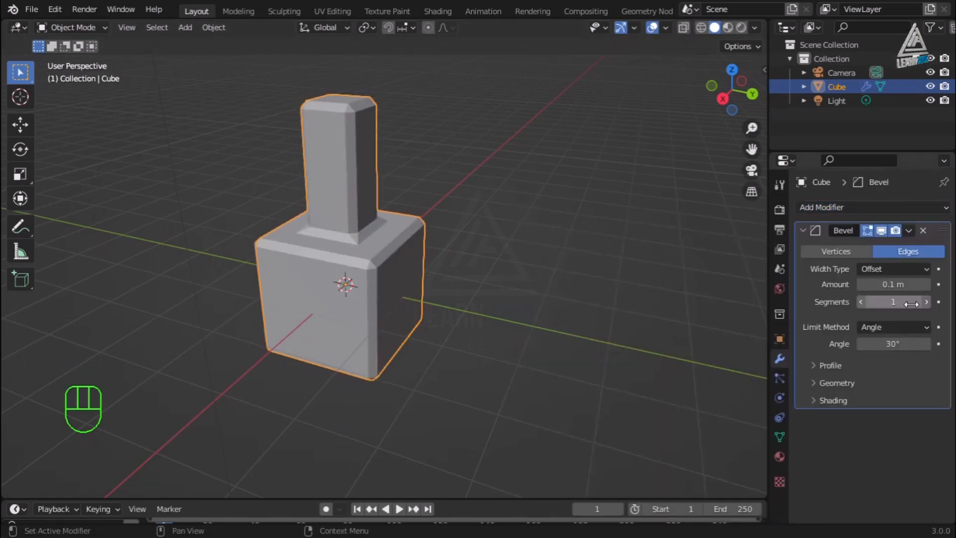
{"action": "mouse_move", "coordinate": [893, 285]}
{"action": "left_mouse_down"}
{"action": "mouse_move", "coordinate": [911, 284]}
{"action": "mouse_move", "coordinate": [903, 284]}
{"action": "left_mouse_up"}
{"action": "left_click", "coordinate": [926, 302]}
{"action": "left_click", "coordinate": [926, 302]}
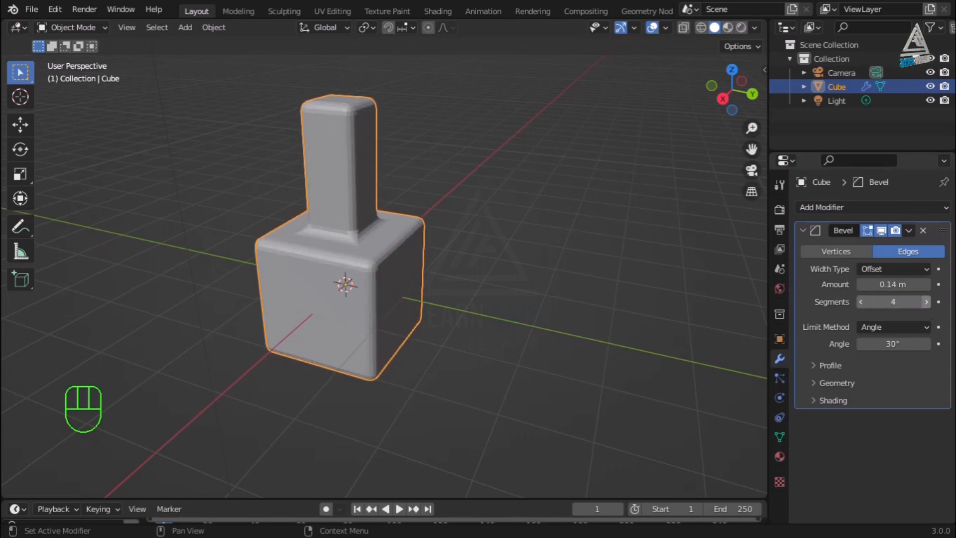
{"action": "left_click", "coordinate": [926, 301]}
{"action": "left_click", "coordinate": [925, 301]}
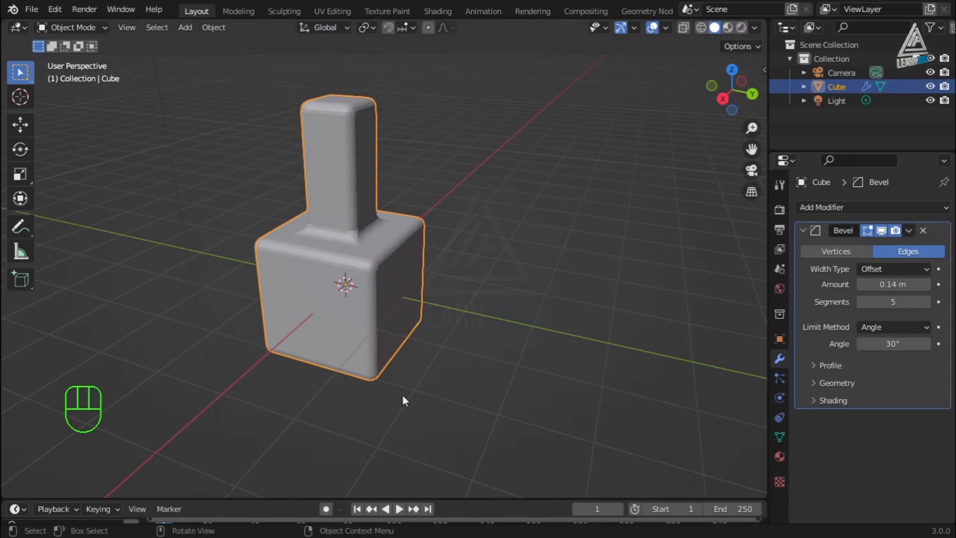
Shade the bevelled object smooth and turn on Auto Smooth
{"action": "right_click", "coordinate": [351, 226]}
{"action": "left_click", "coordinate": [351, 225]}
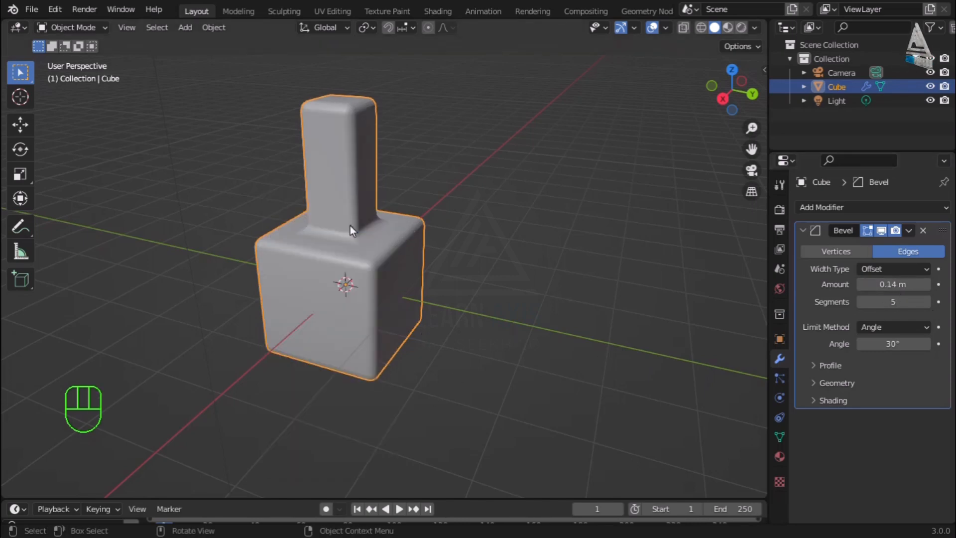
{"action": "key", "text": "q"}
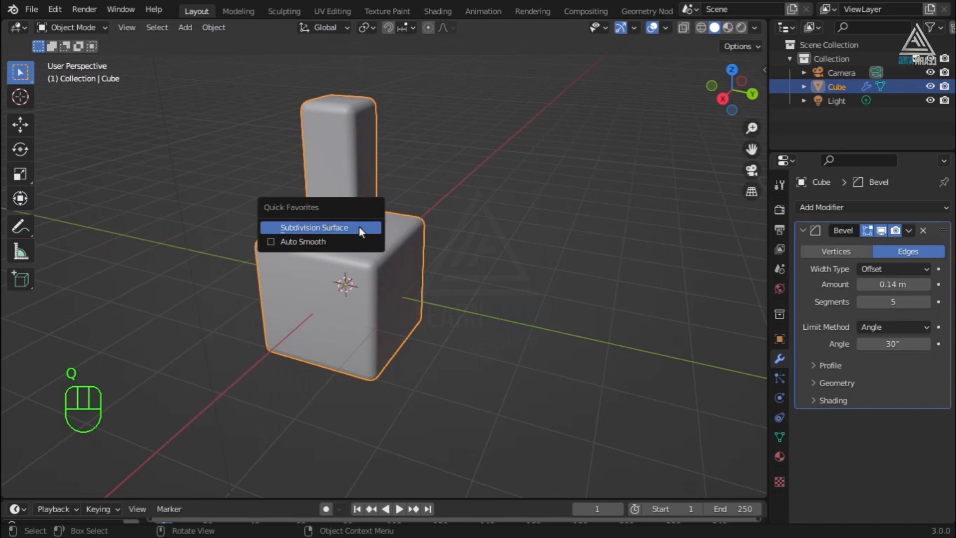
{"action": "left_click", "coordinate": [273, 241]}
{"action": "left_click", "coordinate": [528, 310]}
Add a horizontal loop cut around the column in Edit Mode and expand the bevel's geometry settings
{"action": "scroll", "coordinate": [333, 272], "scroll_direction": "up", "scroll_amount": 2}
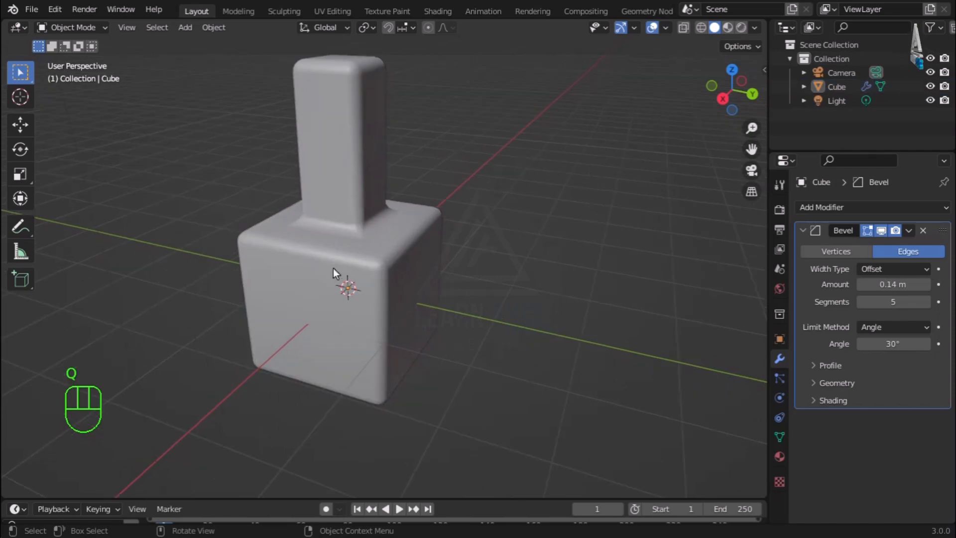
{"action": "left_click", "coordinate": [375, 330]}
{"action": "middle_click_drag", "start_coordinate": [457, 372], "coordinate": [414, 318]}
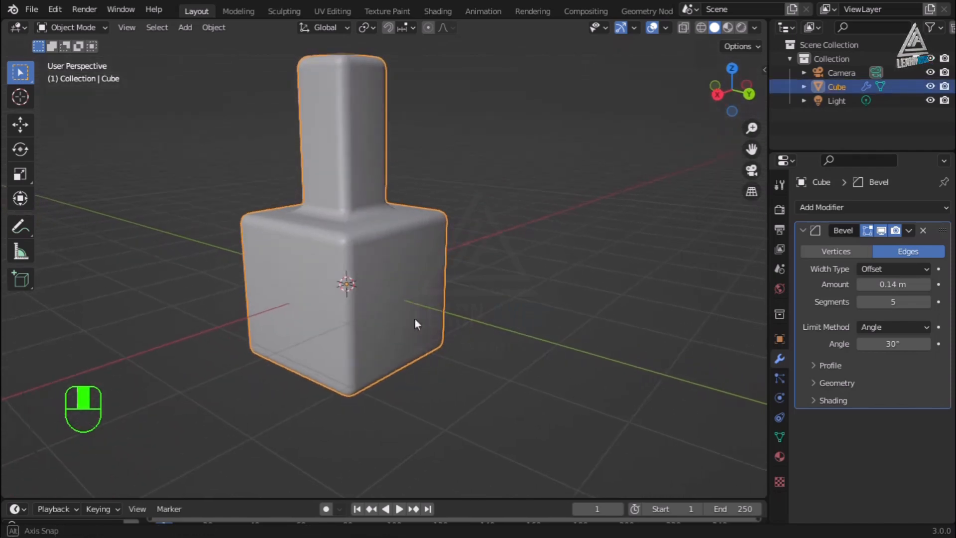
{"action": "scroll", "coordinate": [408, 256], "scroll_direction": "up", "scroll_amount": 2}
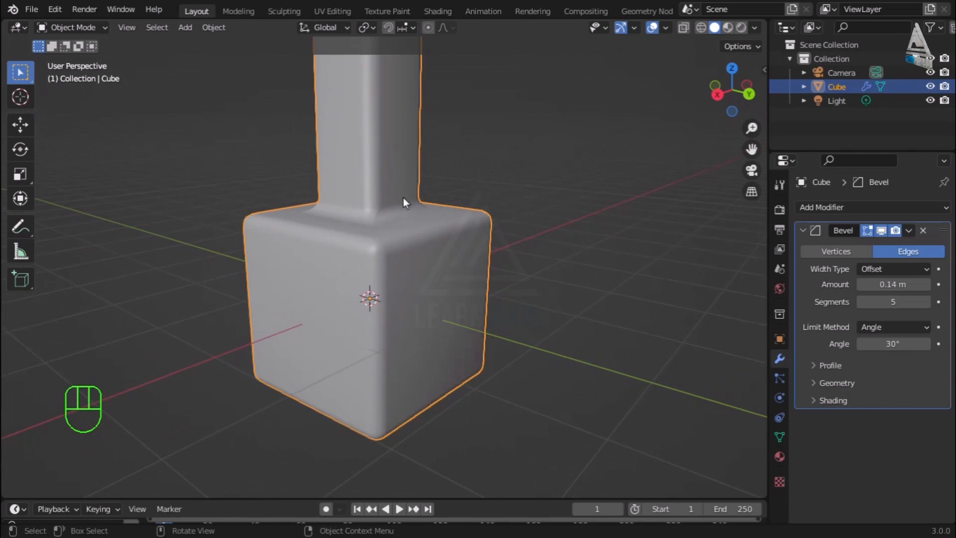
{"action": "key", "text": "Tab"}
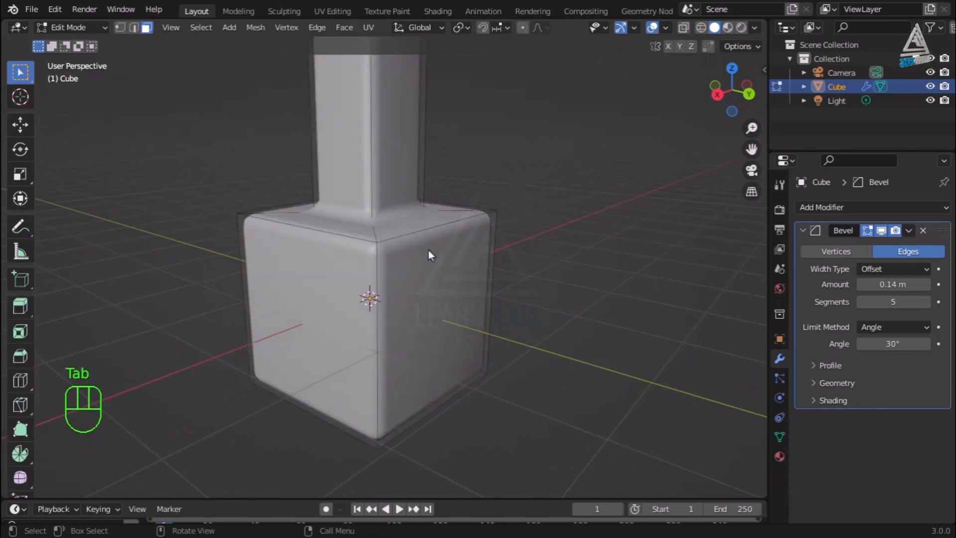
{"action": "key", "text": "ctrl+r"}
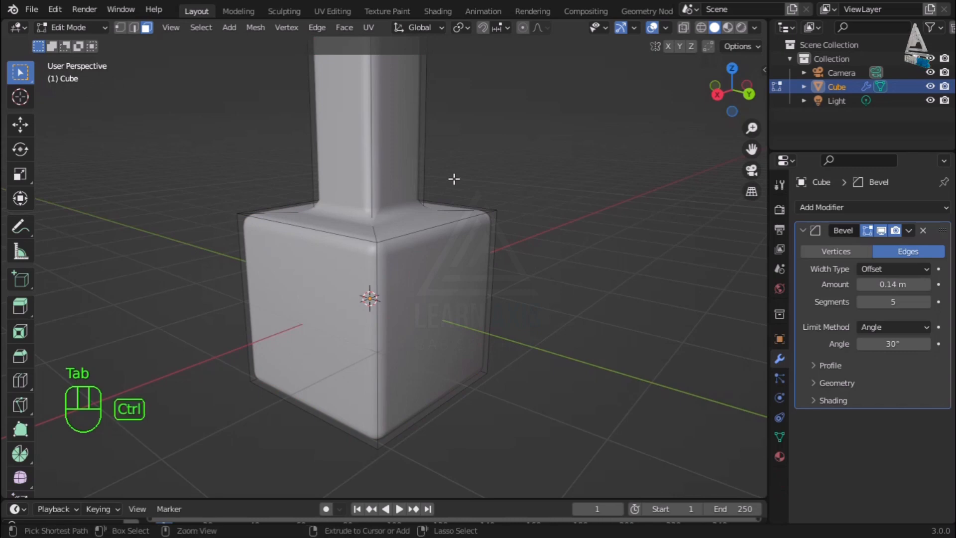
{"action": "left_click", "coordinate": [397, 140]}
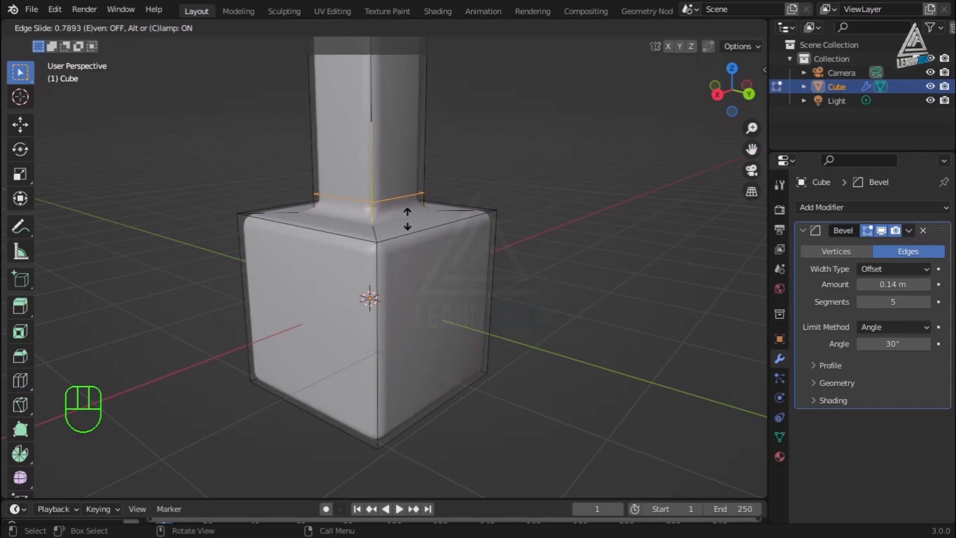
{"action": "left_click", "coordinate": [408, 114]}
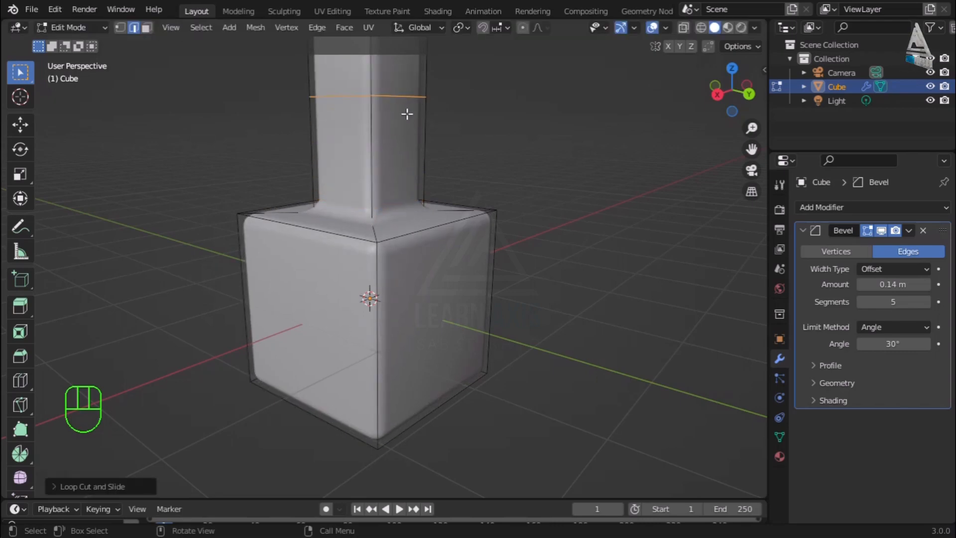
{"action": "left_click", "coordinate": [813, 381]}
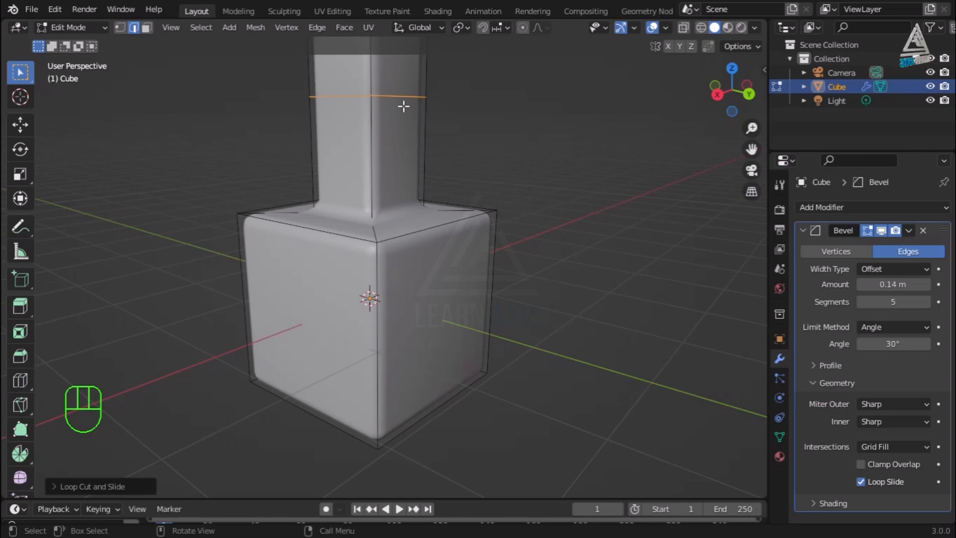
Try to move the column's new edge loop downward along the Z axis
{"action": "key", "text": "g"}
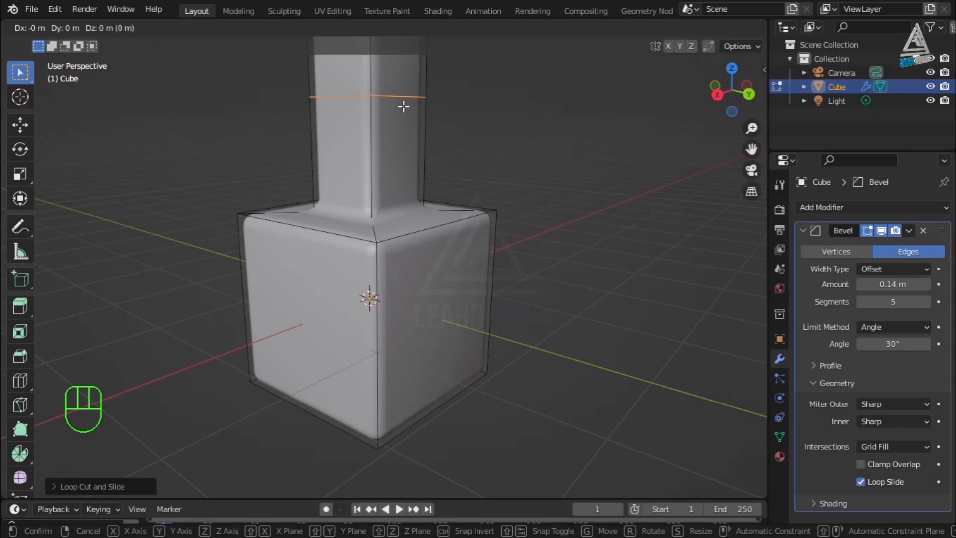
{"action": "key", "text": "z"}
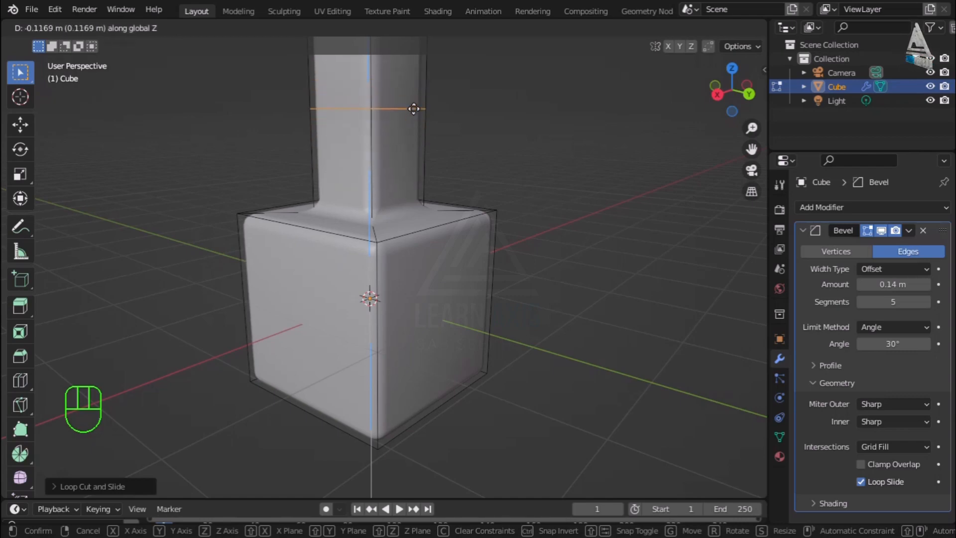
{"action": "left_click", "coordinate": [426, 125]}
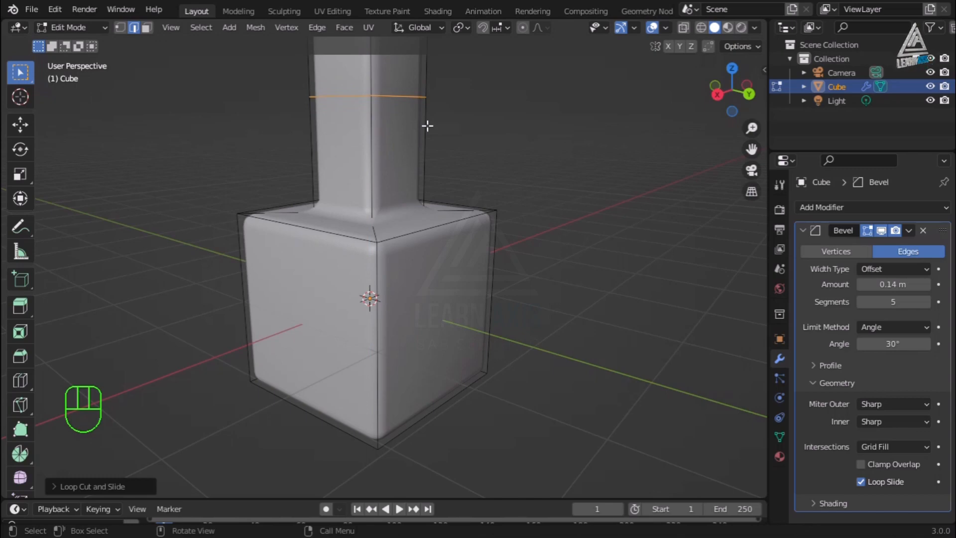
Try to edge-slide the column's loop down toward its base with Clamp Overlap off
{"action": "key", "text": "g"}
{"action": "key", "text": "g"}
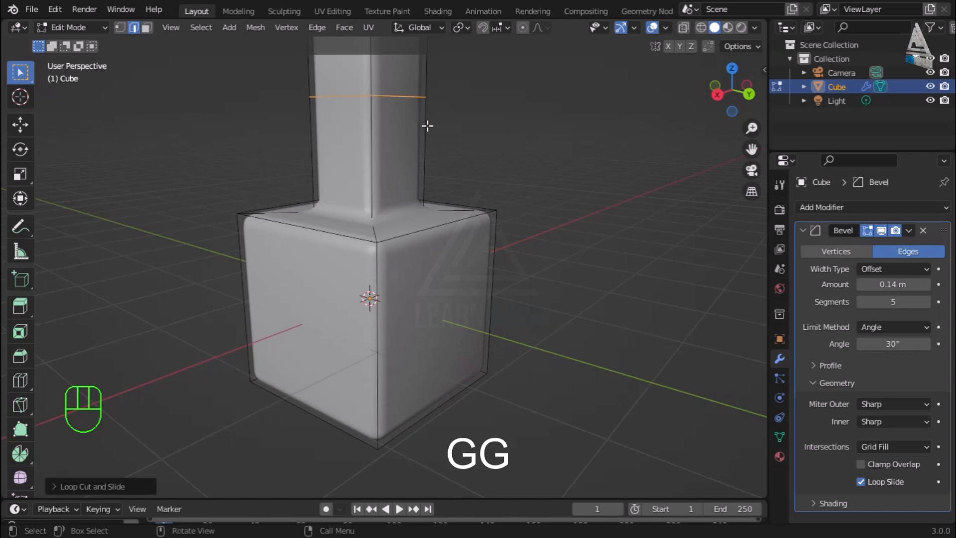
{"action": "key", "text": "g"}
{"action": "key", "text": "g"}
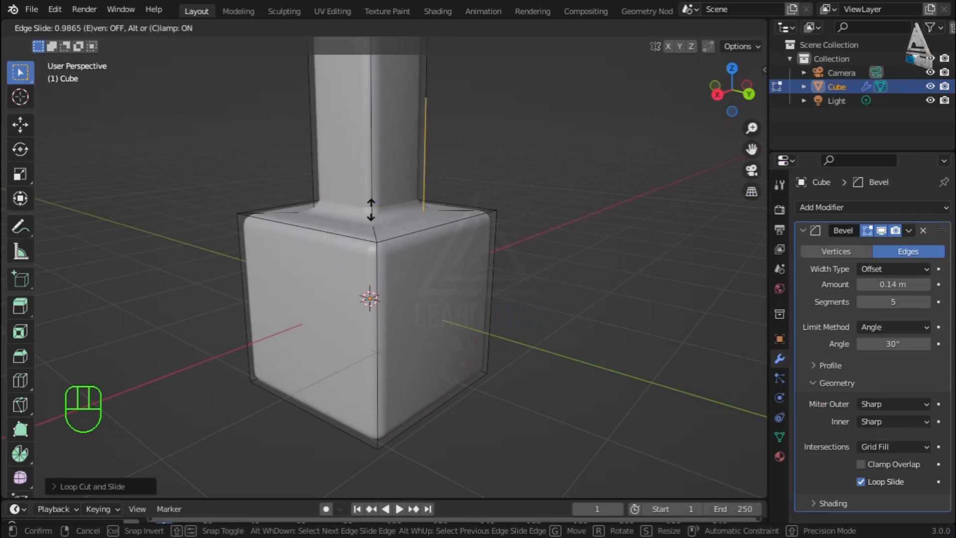
{"action": "left_click", "coordinate": [373, 97]}
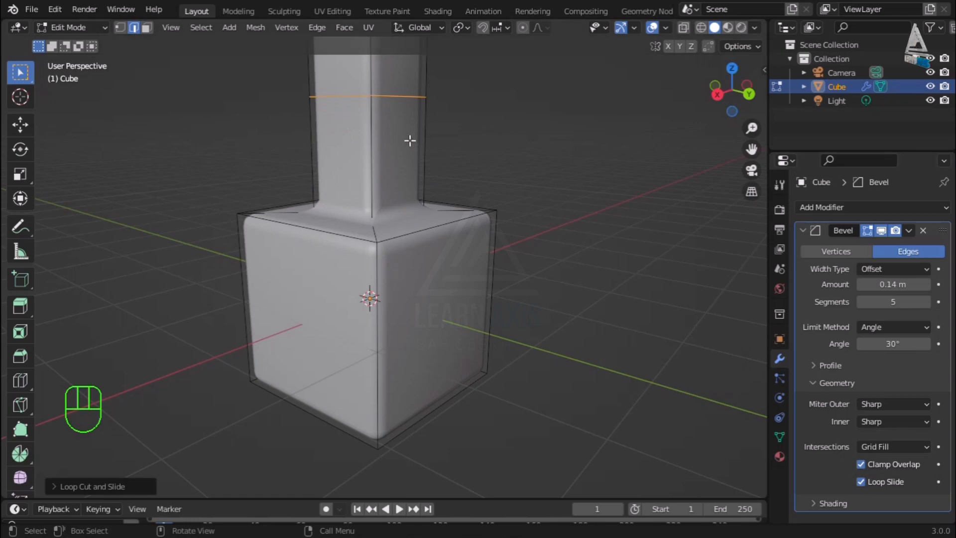
With Clamp Overlap turned on, edge-slide the loop down close to the column's base
{"action": "key", "text": "g"}
{"action": "key", "text": "g"}
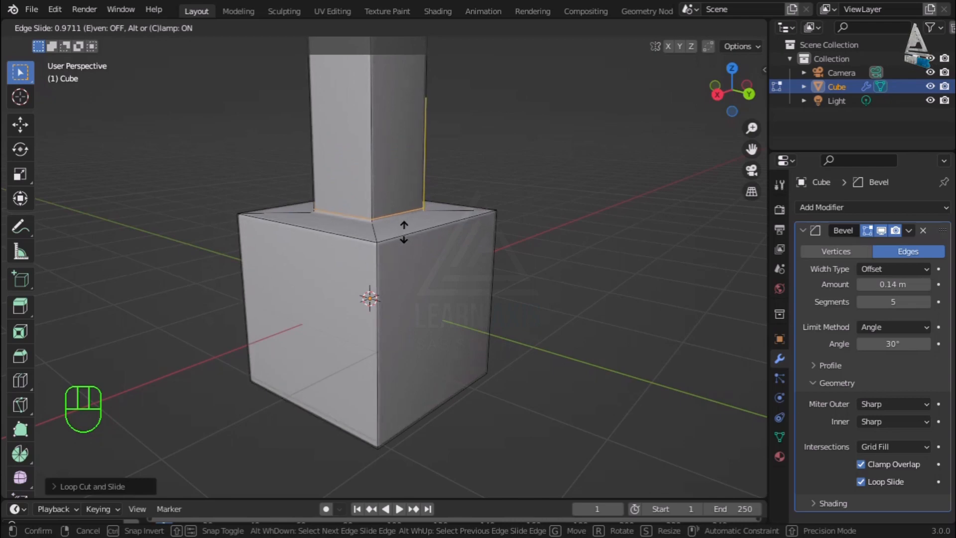
{"action": "left_click", "coordinate": [403, 232]}
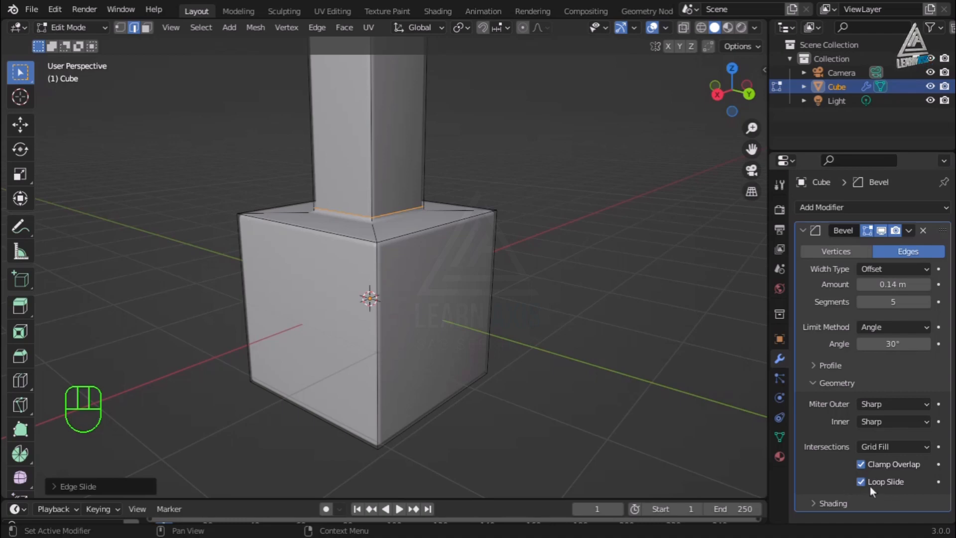
Collapse the bevel's geometry settings and set Face Strength to All in its shading settings
{"action": "left_click", "coordinate": [810, 382]}
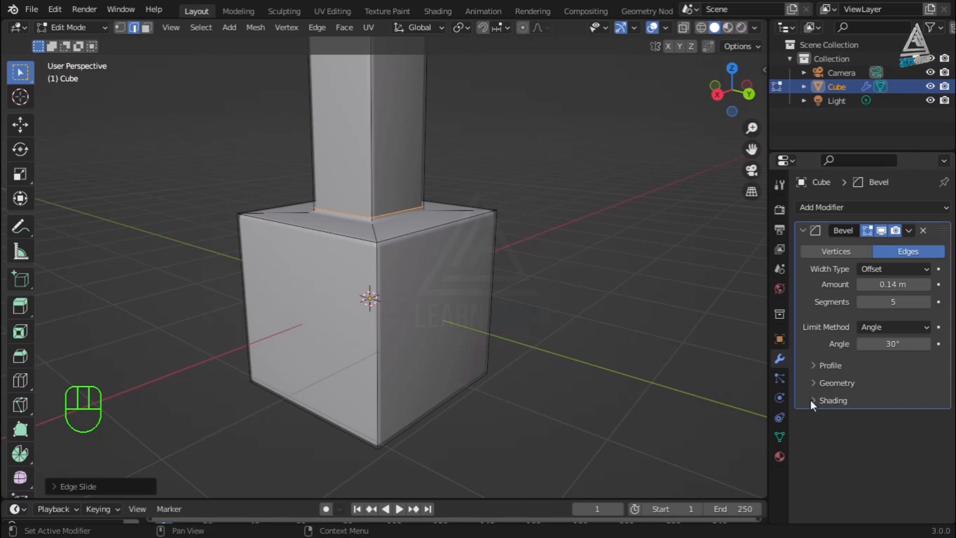
{"action": "left_click", "coordinate": [810, 400]}
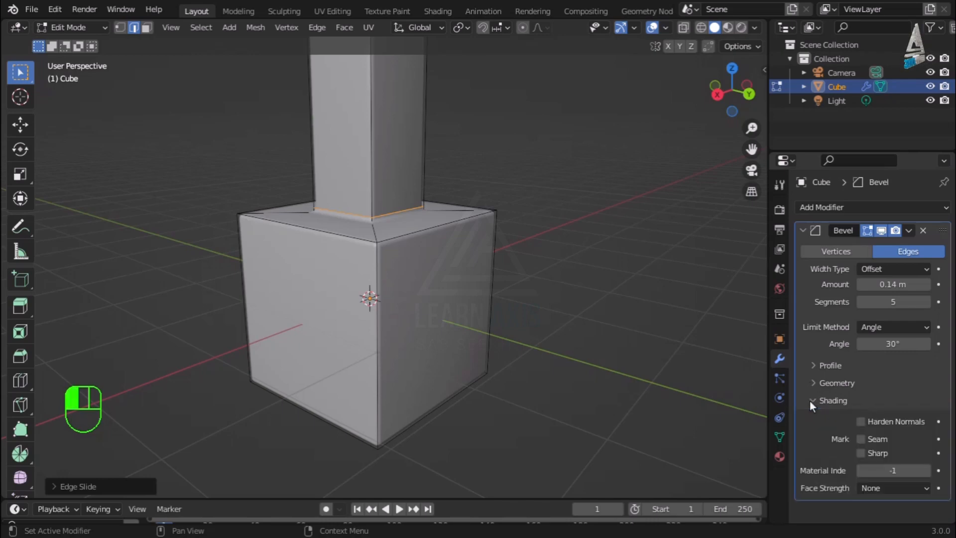
{"action": "left_click", "coordinate": [895, 489]}
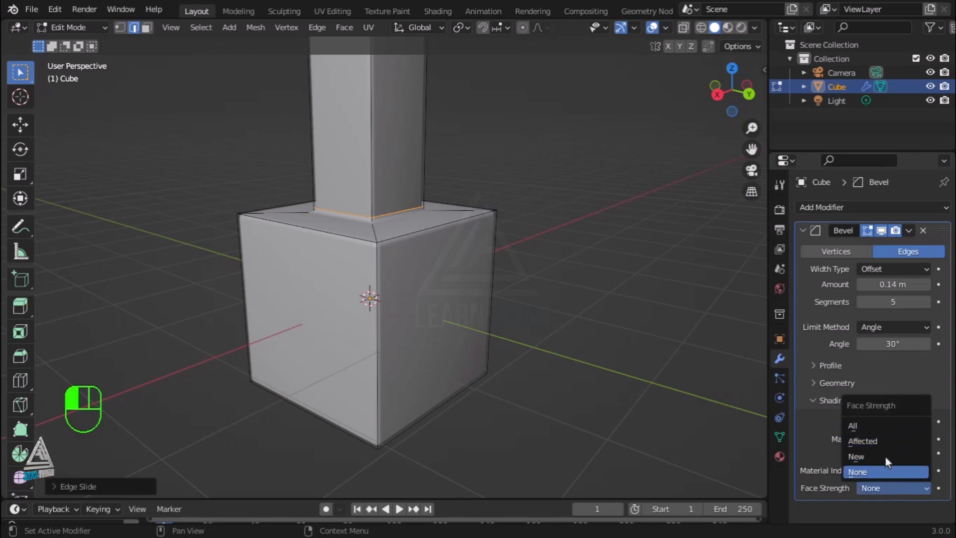
{"action": "left_click", "coordinate": [886, 426]}
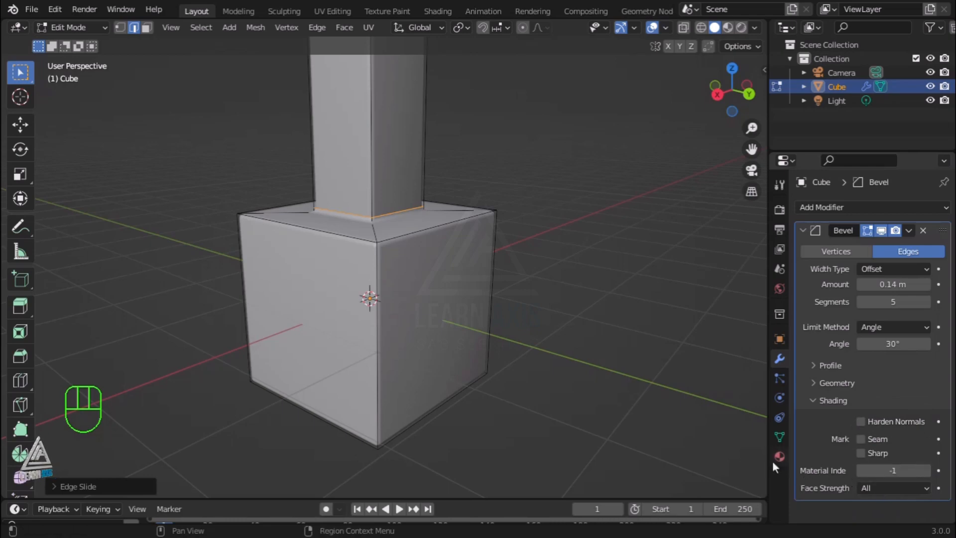
Return to Object Mode and add a new material to the bevelled object
{"action": "left_click_drag", "start_coordinate": [767, 461], "coordinate": [757, 461]}
{"action": "key", "text": "Tab"}
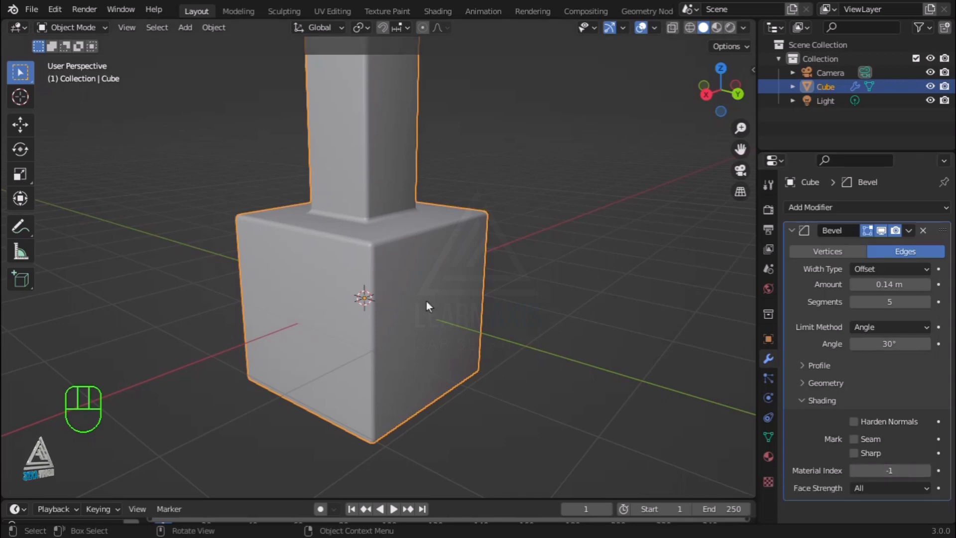
{"action": "left_click", "coordinate": [768, 457]}
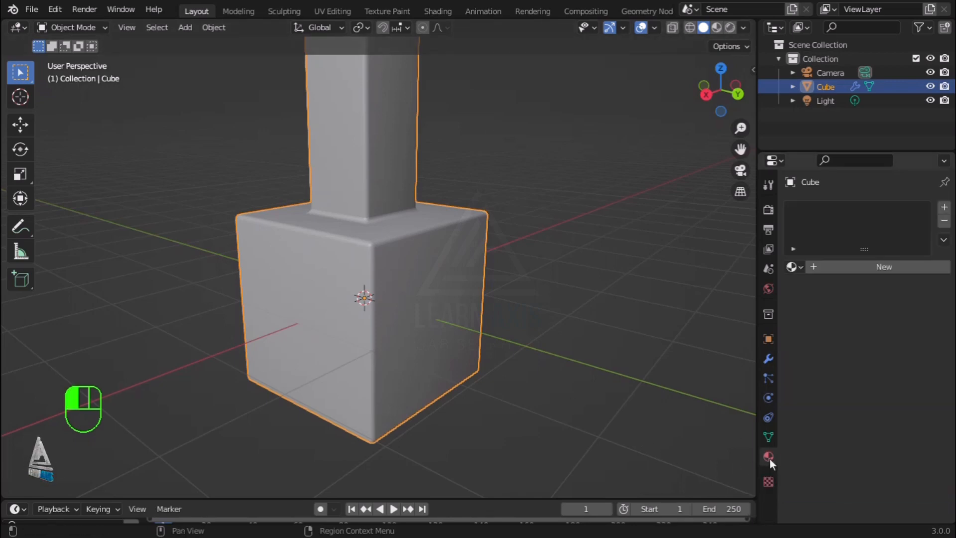
{"action": "left_click", "coordinate": [883, 273]}
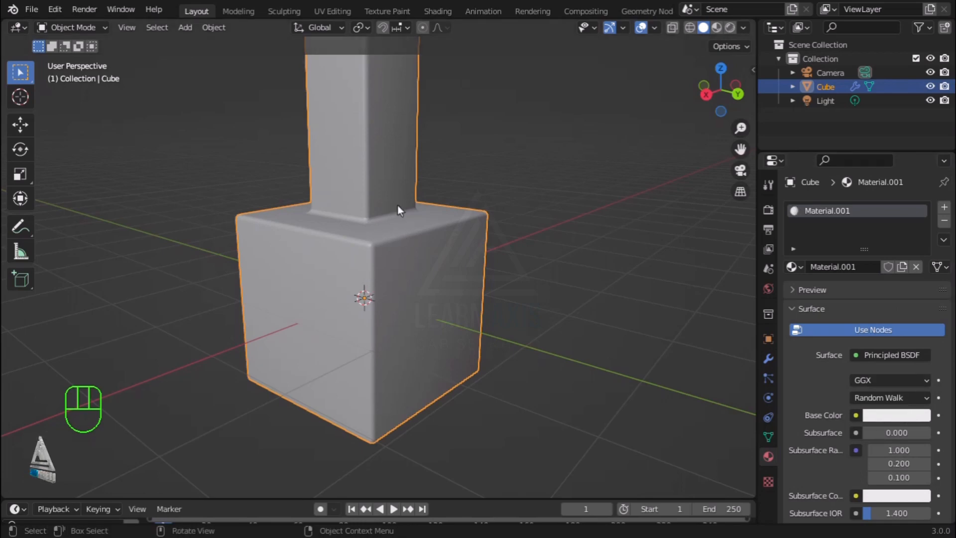
Switch the viewport to Material Preview and set the material's base color to black
{"action": "left_click", "coordinate": [716, 27]}
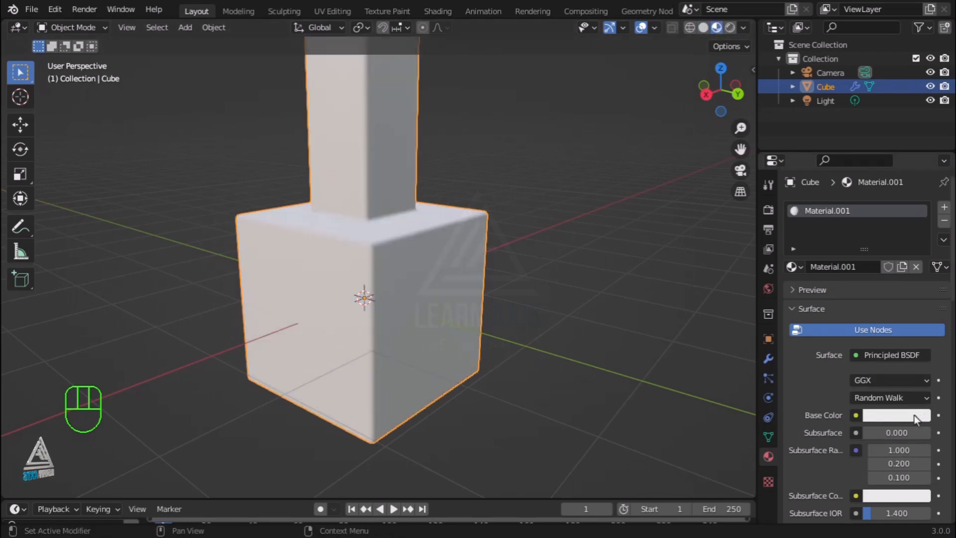
{"action": "left_click", "coordinate": [916, 415]}
{"action": "left_click_drag", "start_coordinate": [919, 286], "coordinate": [919, 318]}
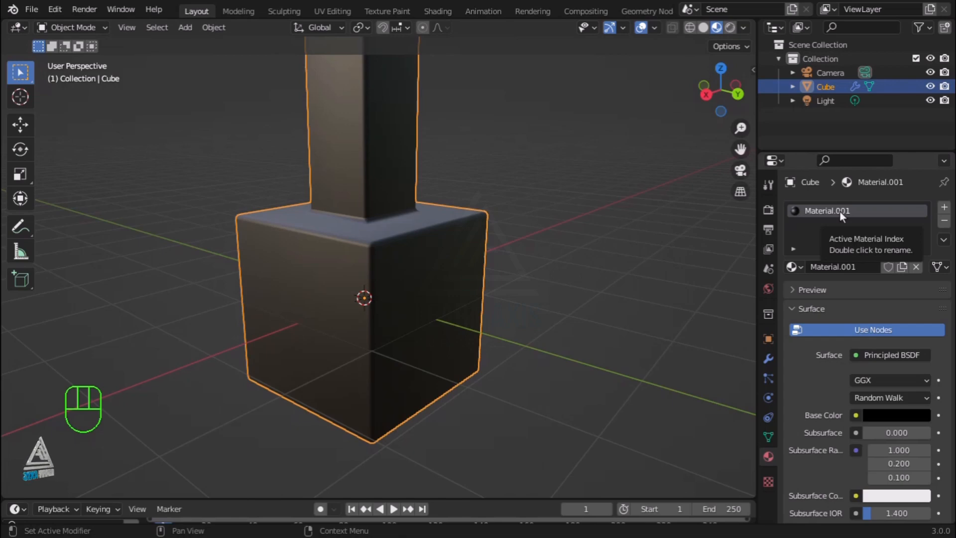
Rename the cube's black material as 0
{"action": "double_click", "coordinate": [840, 211]}
{"action": "type", "text": "0"}
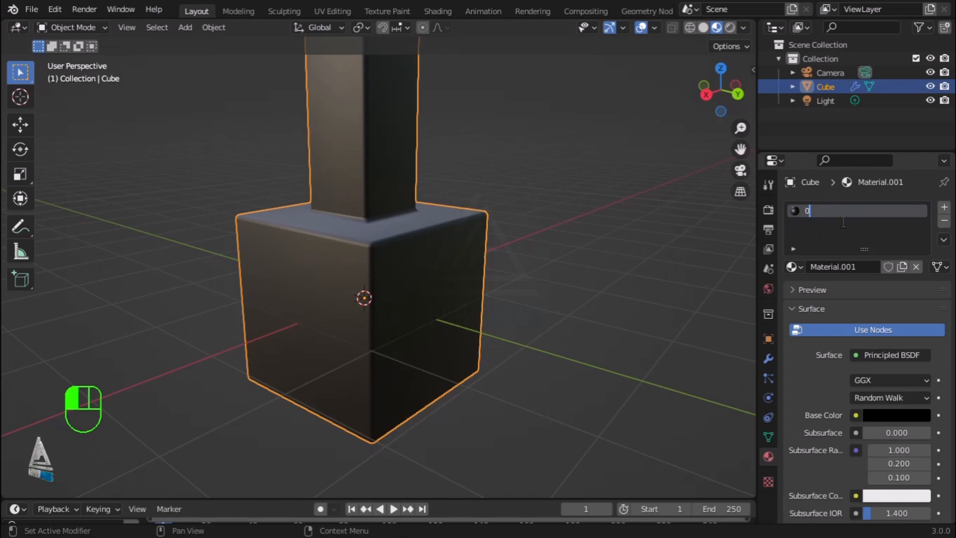
{"action": "key", "text": "Return"}
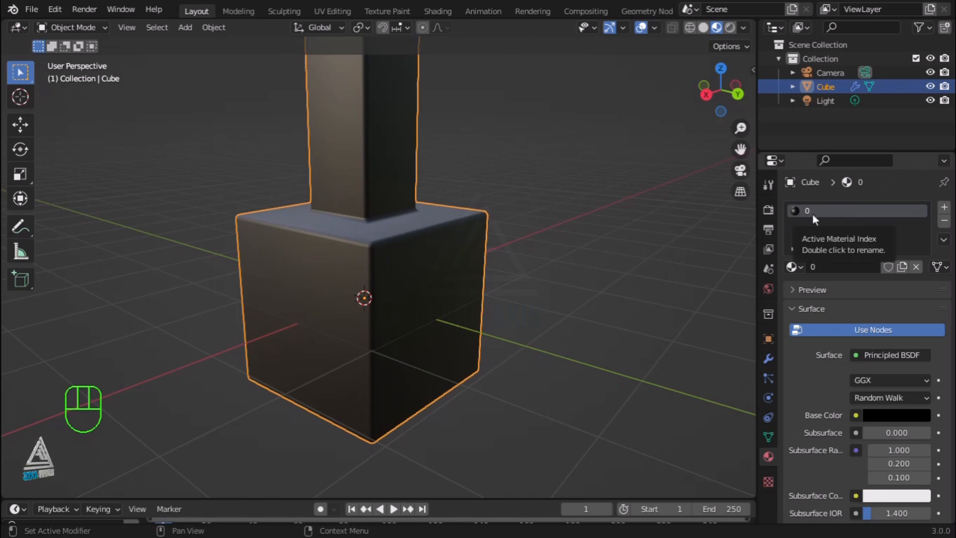
Add a second material slot to the cube with a new material and make its base color yellow
{"action": "left_click", "coordinate": [947, 211]}
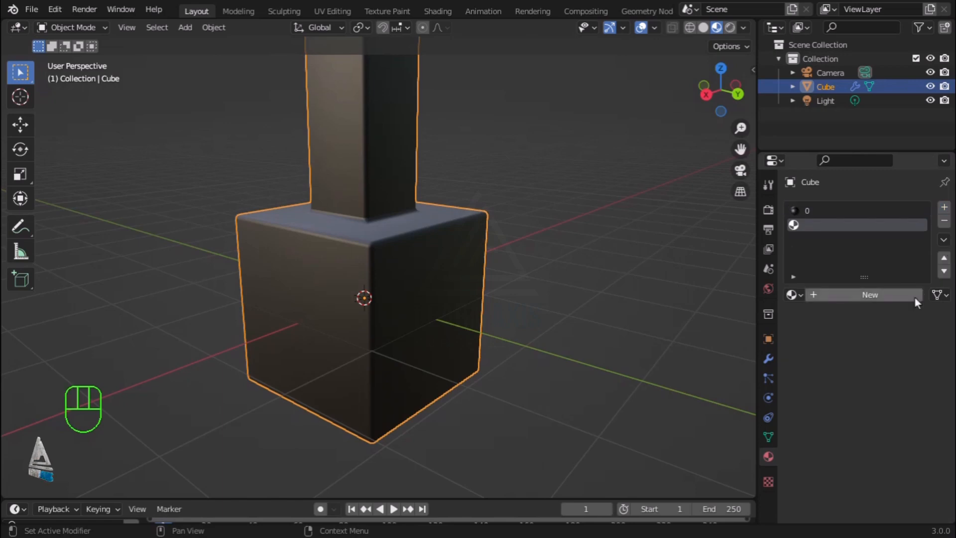
{"action": "left_click", "coordinate": [901, 299]}
{"action": "left_click", "coordinate": [896, 442]}
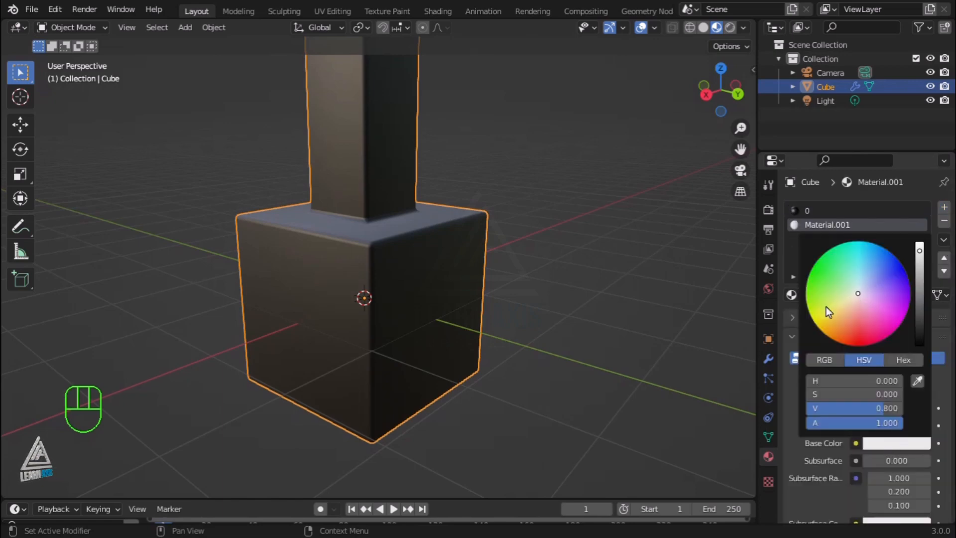
{"action": "left_click", "coordinate": [814, 323]}
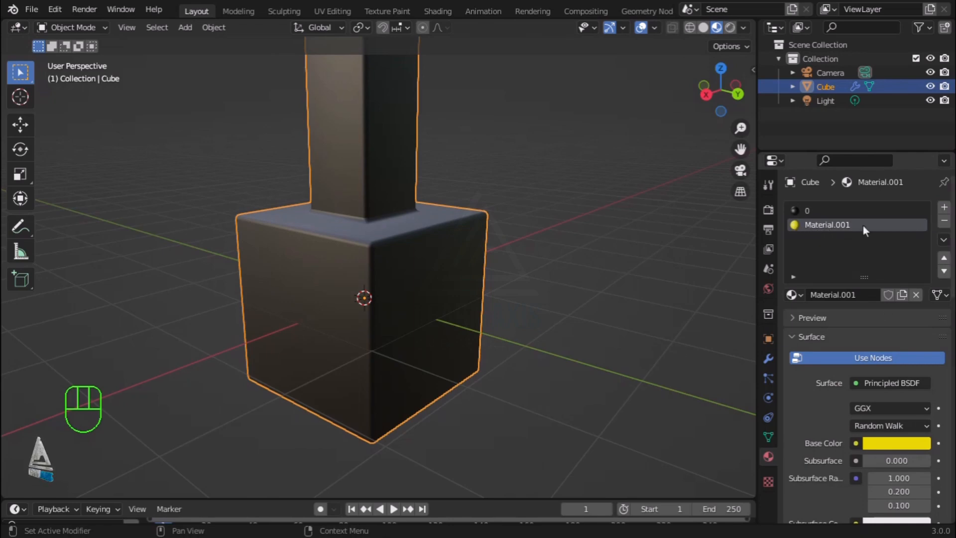
{"action": "left_click", "coordinate": [825, 212]}
{"action": "left_click", "coordinate": [832, 225]}
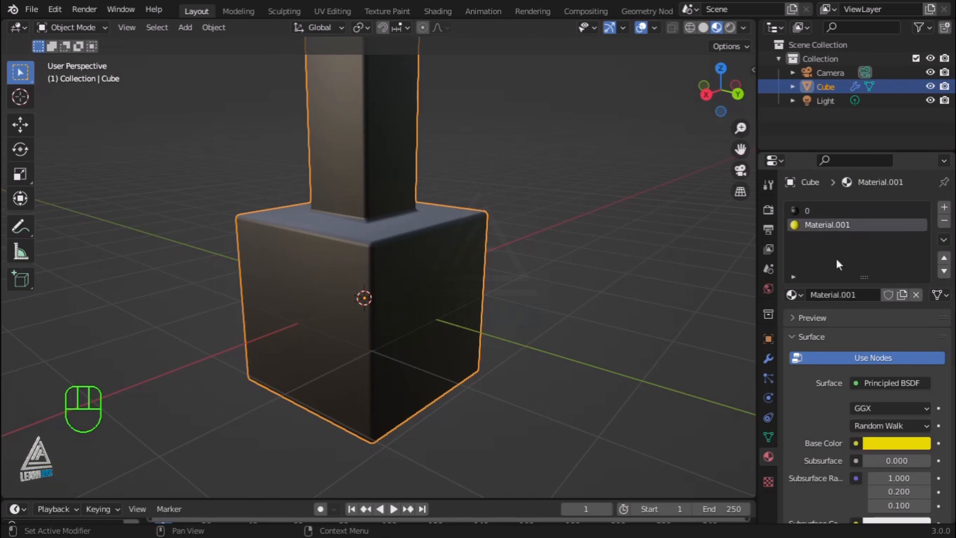
Add a third material slot with a new material and make its base color red
{"action": "left_click", "coordinate": [944, 207]}
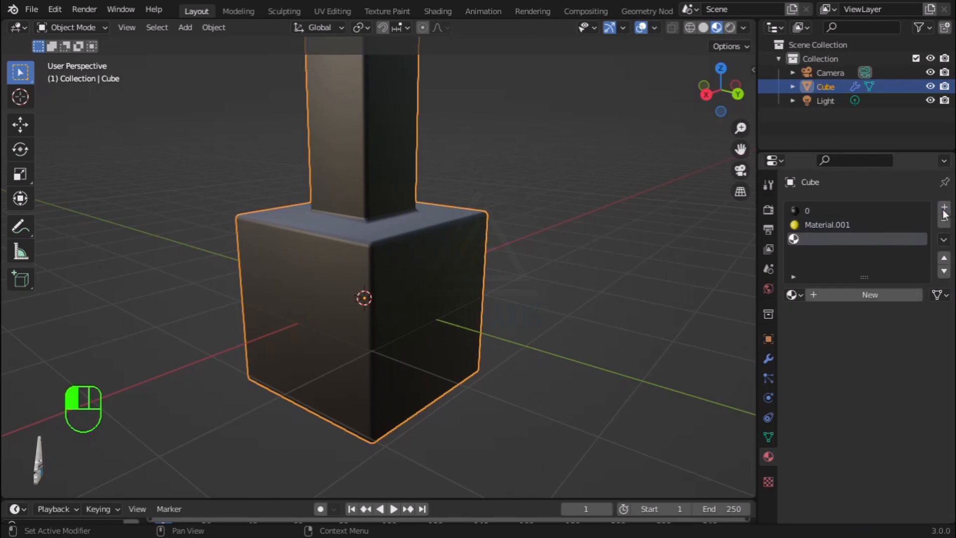
{"action": "left_click", "coordinate": [868, 295]}
{"action": "left_click", "coordinate": [922, 443]}
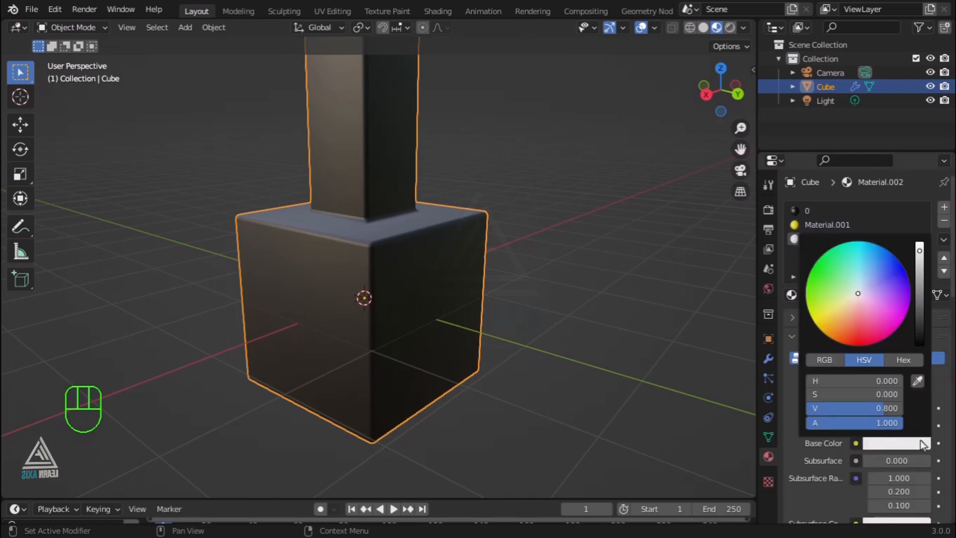
{"action": "left_click", "coordinate": [859, 334]}
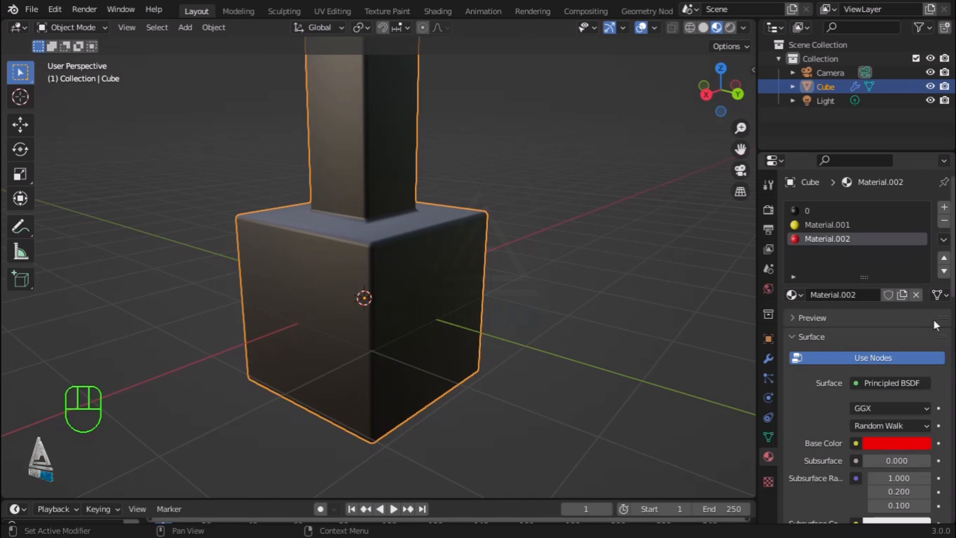
Add a fourth material slot with a new material and make its base color cyan
{"action": "left_click", "coordinate": [944, 208]}
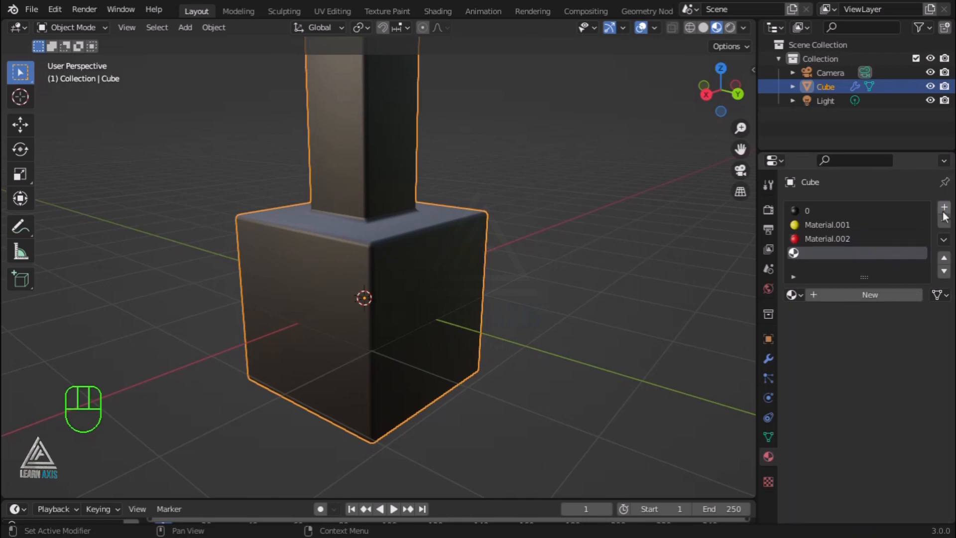
{"action": "left_click", "coordinate": [863, 296]}
{"action": "left_click", "coordinate": [881, 440]}
{"action": "left_click_drag", "start_coordinate": [878, 297], "coordinate": [860, 242]}
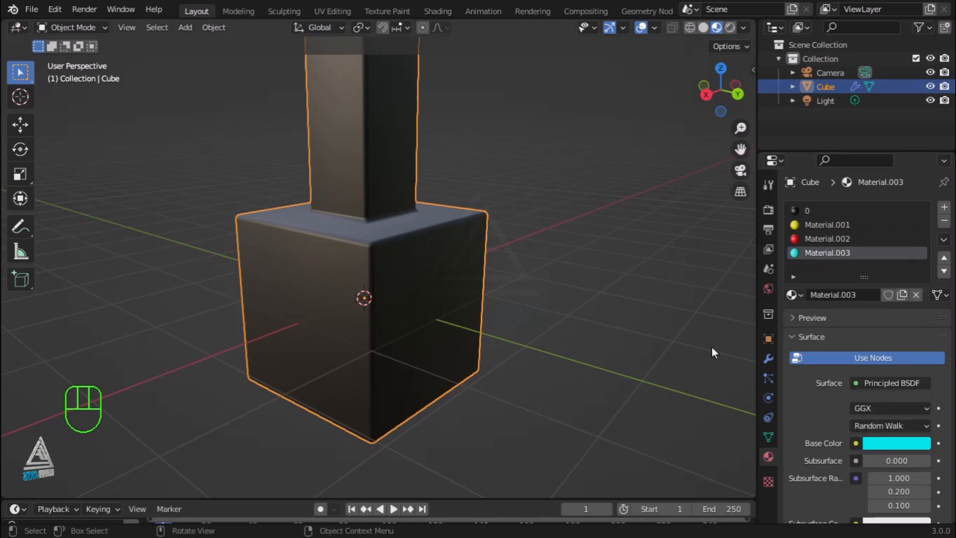
Review the order of the four material slots from 0 to Material.003, finishing on the yellow Material.001
{"action": "left_click", "coordinate": [802, 211]}
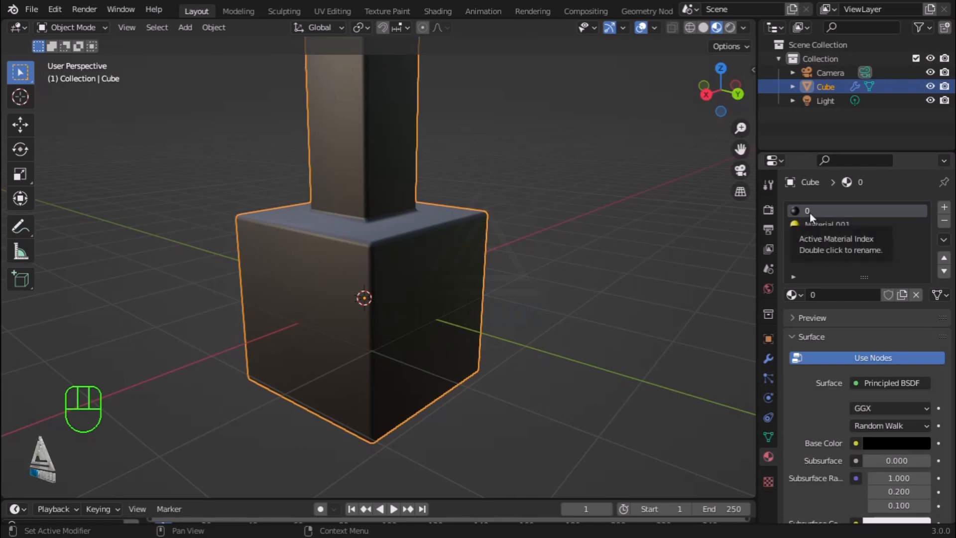
{"action": "left_click", "coordinate": [836, 225]}
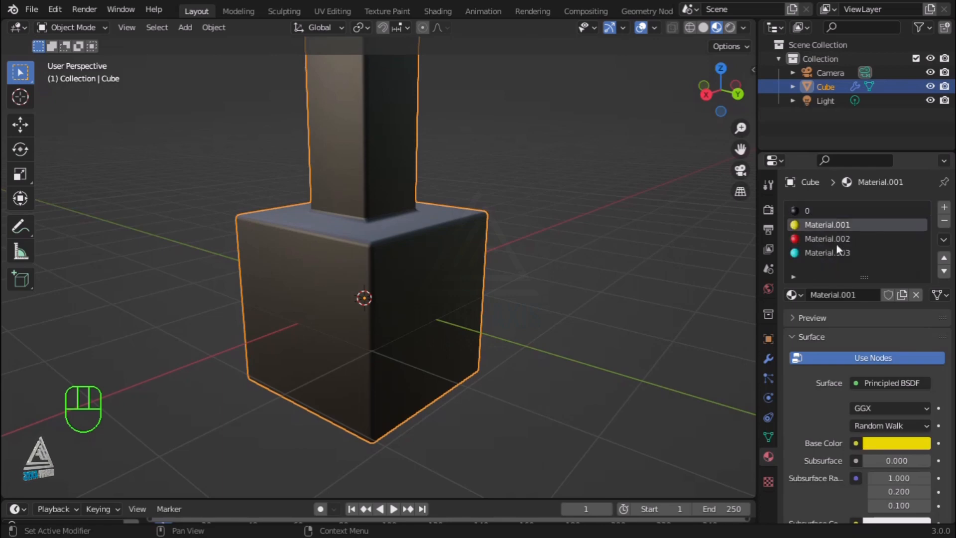
{"action": "left_click", "coordinate": [833, 237]}
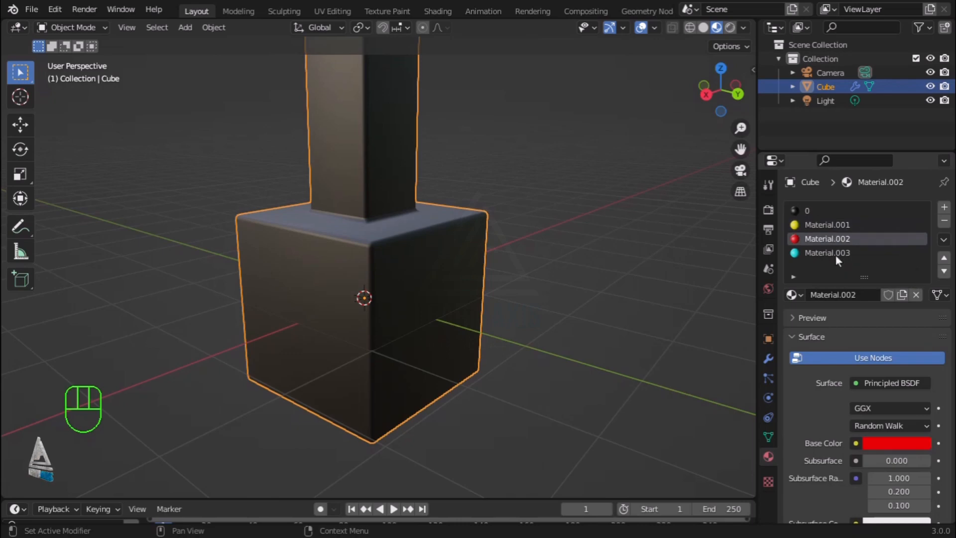
{"action": "left_click", "coordinate": [835, 255]}
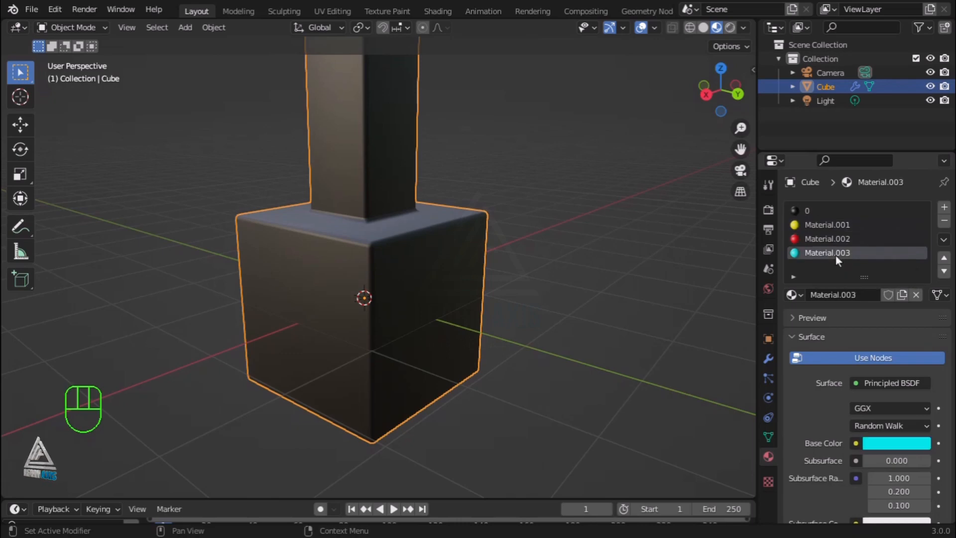
{"action": "left_click", "coordinate": [832, 224]}
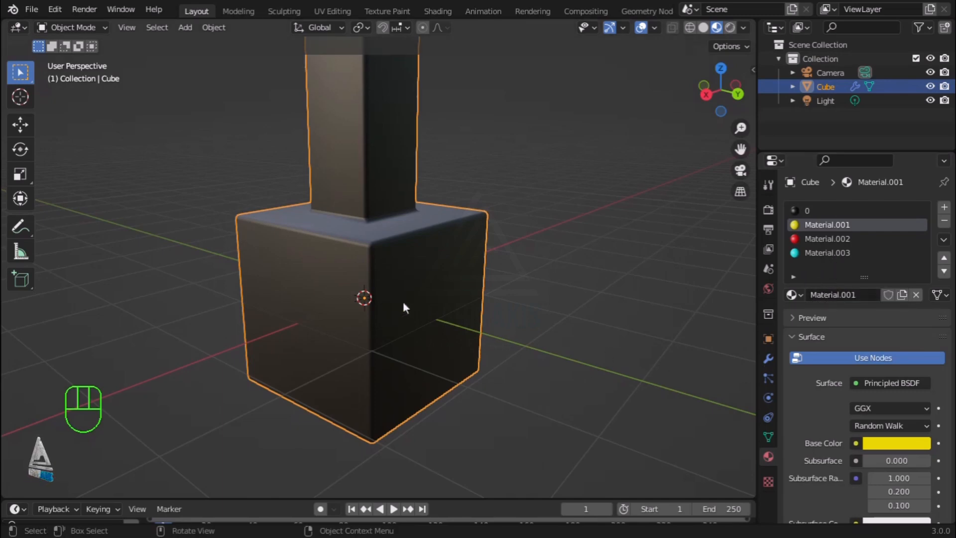
Set the Bevel modifier's Material Index to 0 and examine the whole object
{"action": "left_click", "coordinate": [768, 358]}
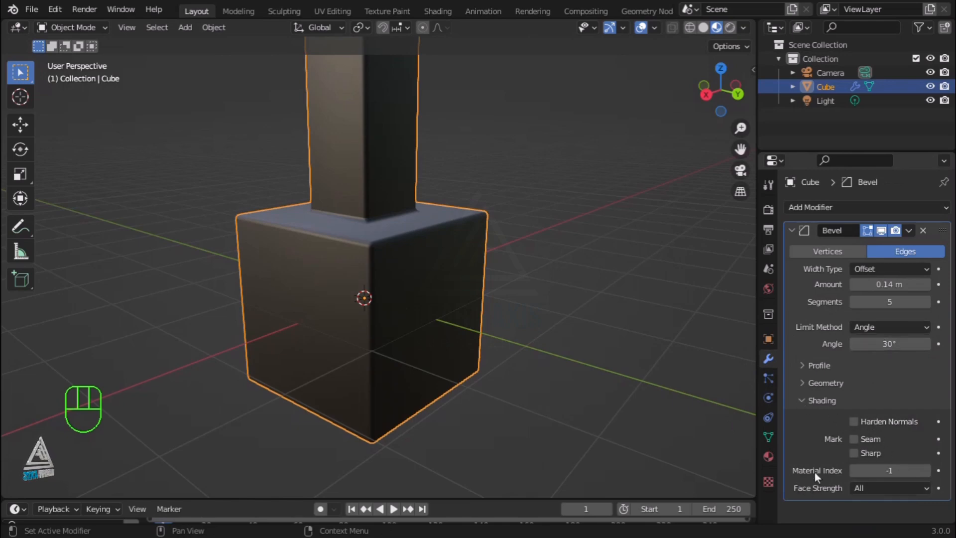
{"action": "left_click", "coordinate": [898, 473]}
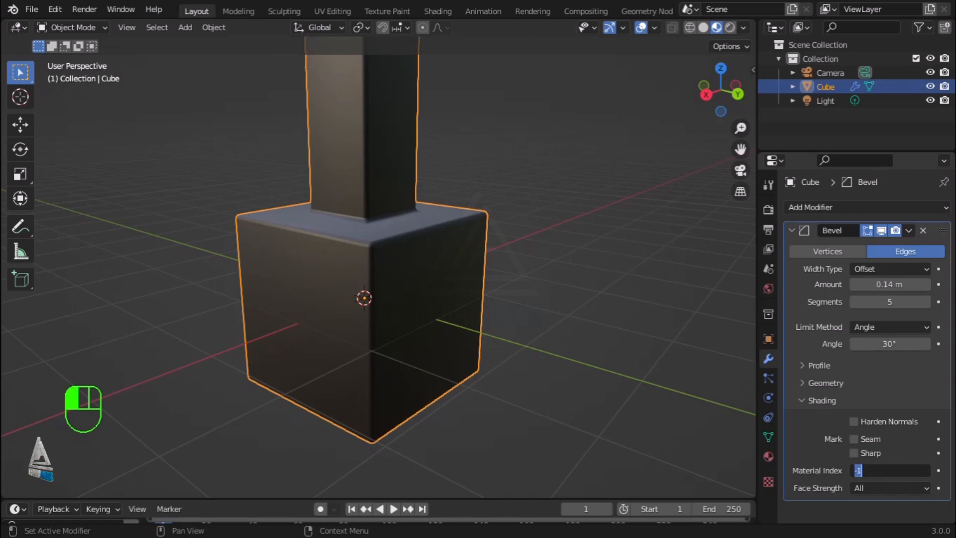
{"action": "type", "text": "0"}
{"action": "key", "text": "Return"}
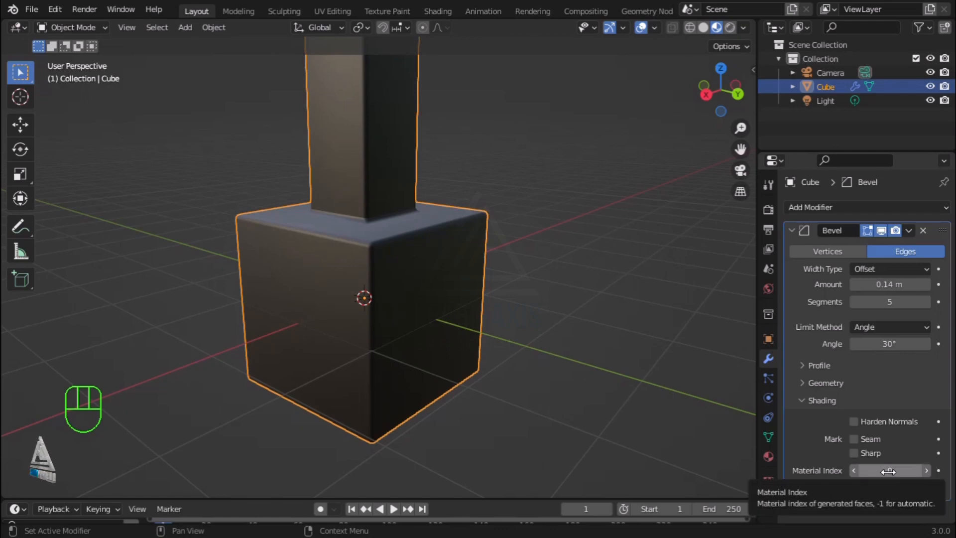
{"action": "scroll", "coordinate": [518, 354], "scroll_direction": "down", "scroll_amount": 2}
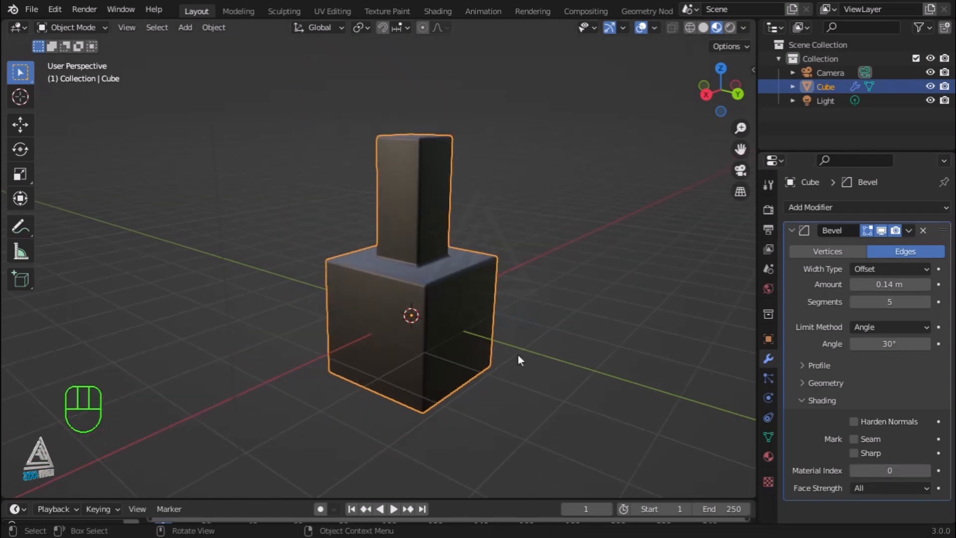
{"action": "scroll", "coordinate": [588, 351], "scroll_direction": "up", "scroll_amount": 1}
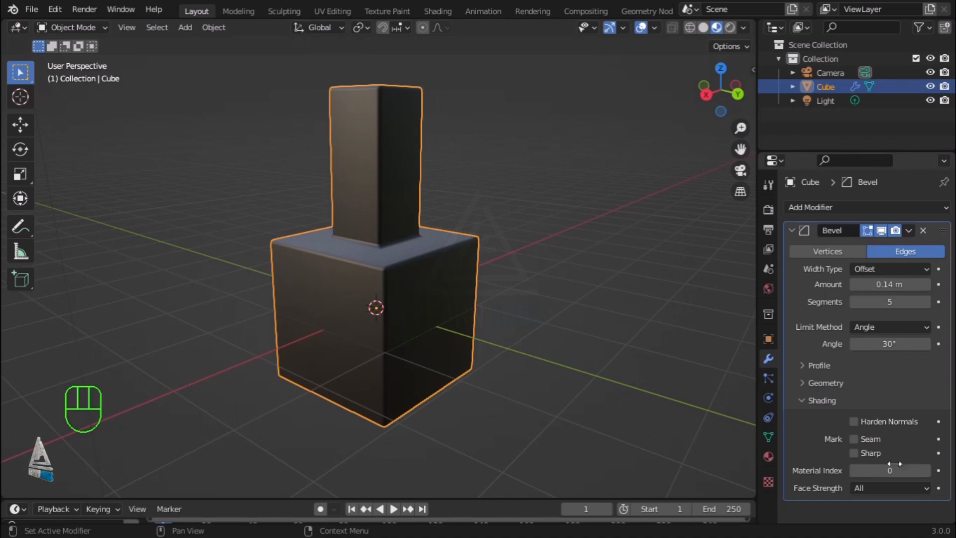
Raise the bevel's Material Index through 1 and 2 to 3, comparing the bevelled edges with the material slots
{"action": "left_click", "coordinate": [926, 471]}
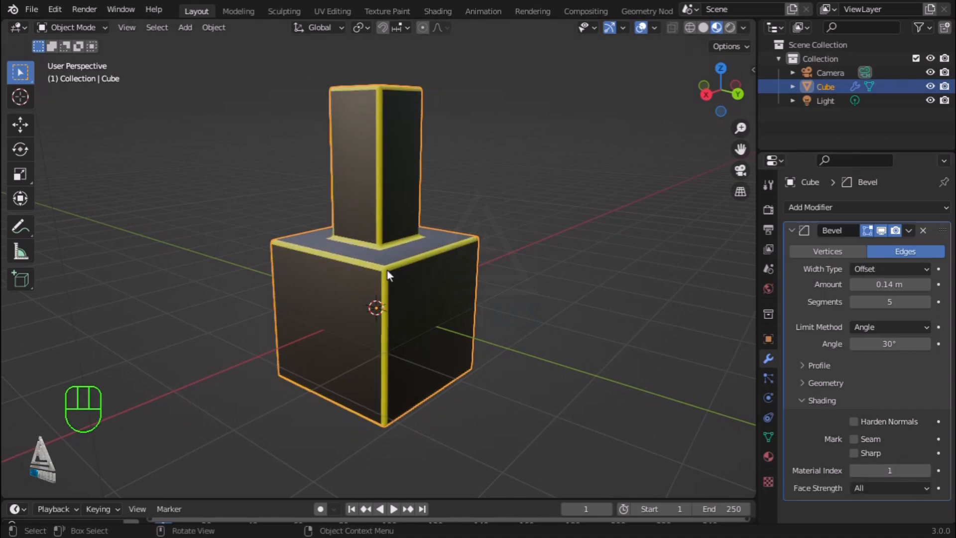
{"action": "middle_click_drag", "start_coordinate": [339, 356], "coordinate": [316, 371]}
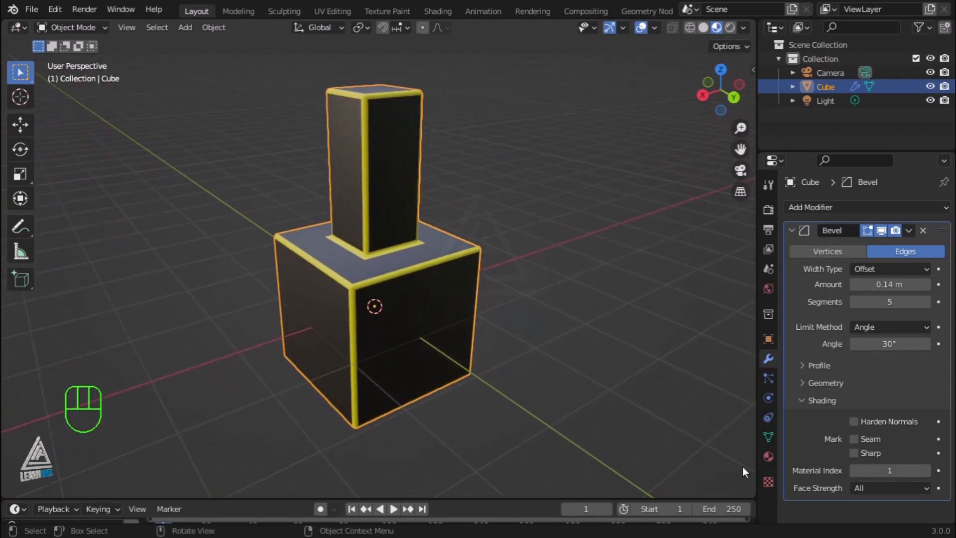
{"action": "left_click", "coordinate": [766, 458]}
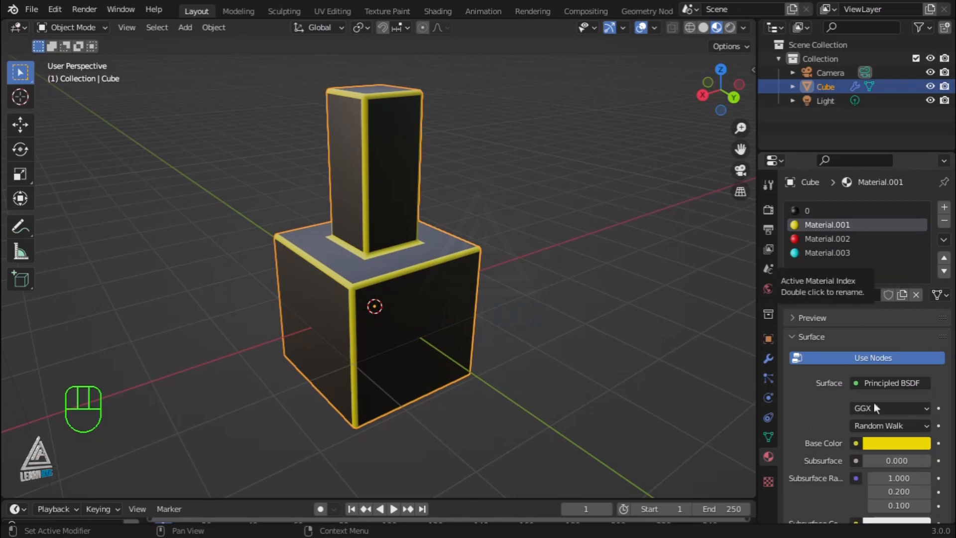
{"action": "left_click", "coordinate": [768, 359]}
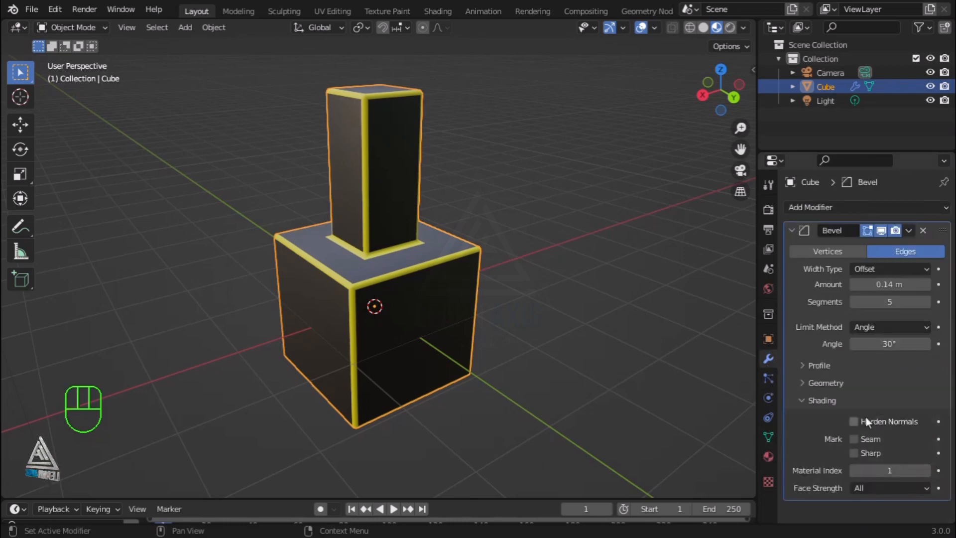
{"action": "left_click", "coordinate": [926, 471]}
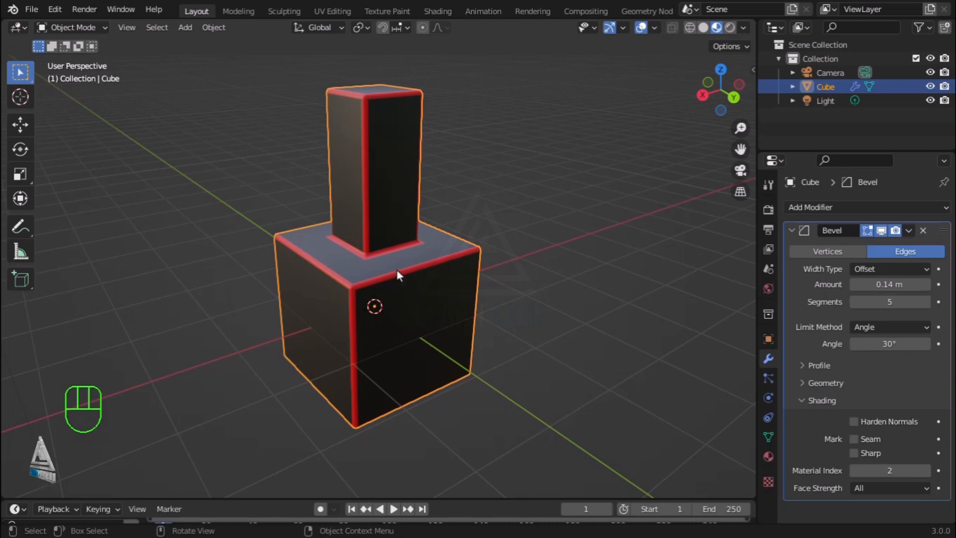
{"action": "left_click", "coordinate": [926, 470]}
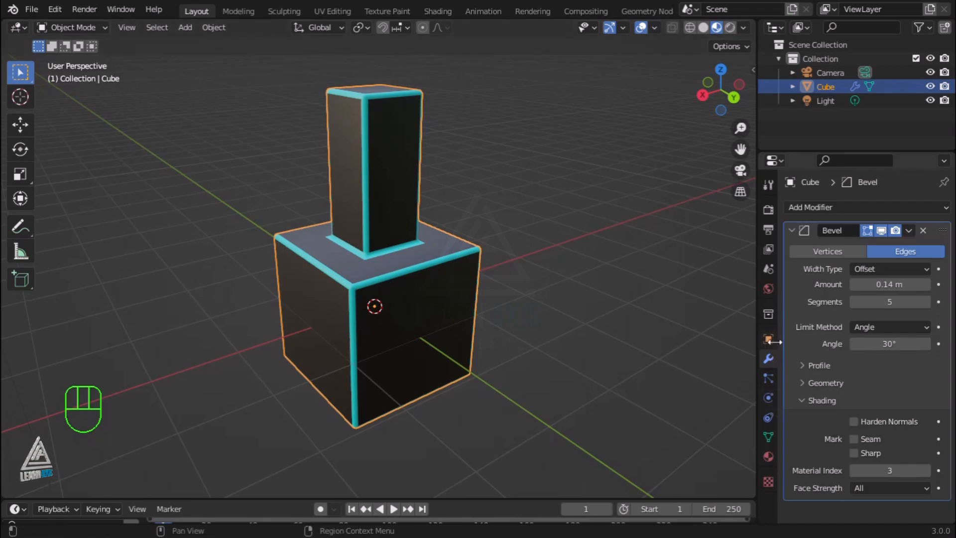
Add a fifth slot with a new magenta material and set the bevel's Material Index to 4
{"action": "left_click", "coordinate": [768, 457]}
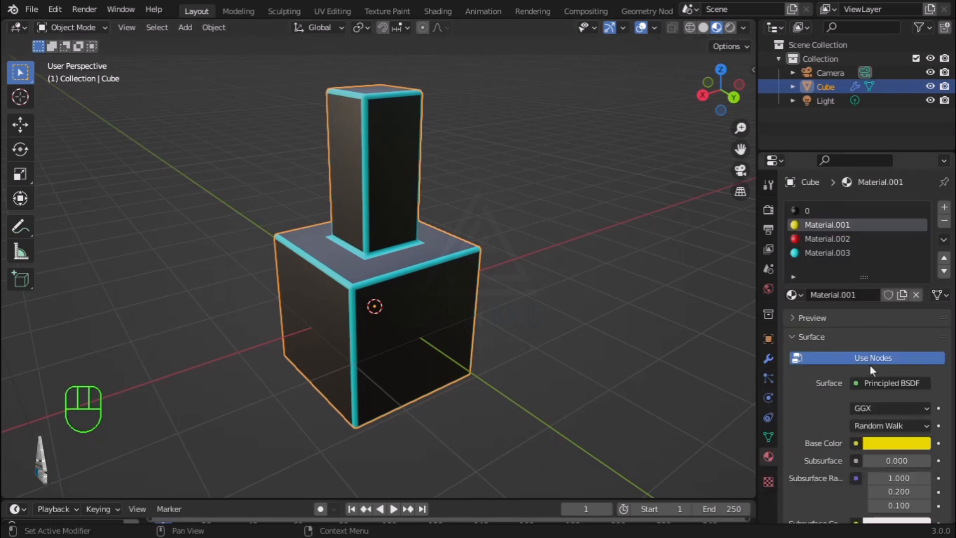
{"action": "left_click", "coordinate": [816, 252]}
{"action": "left_click", "coordinate": [944, 208]}
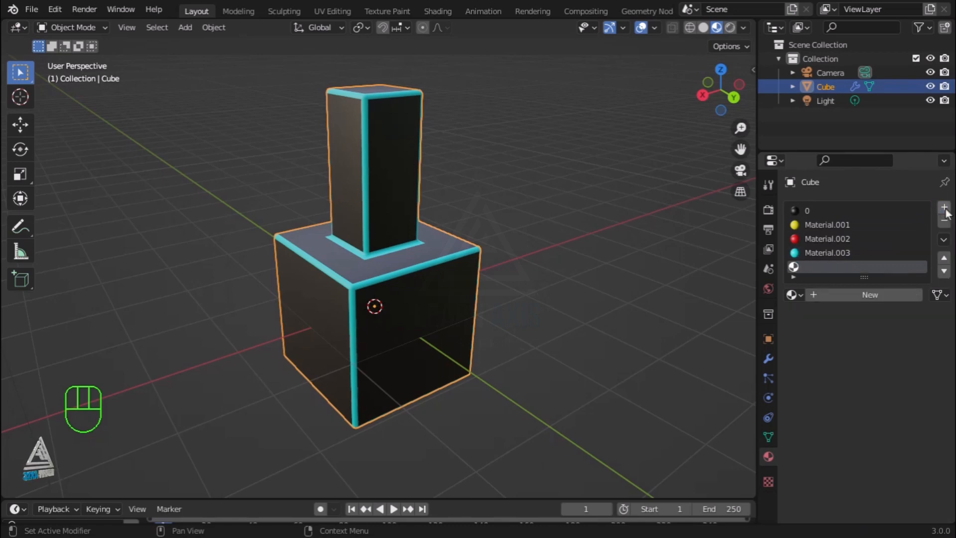
{"action": "left_click", "coordinate": [871, 297]}
{"action": "left_click", "coordinate": [903, 447]}
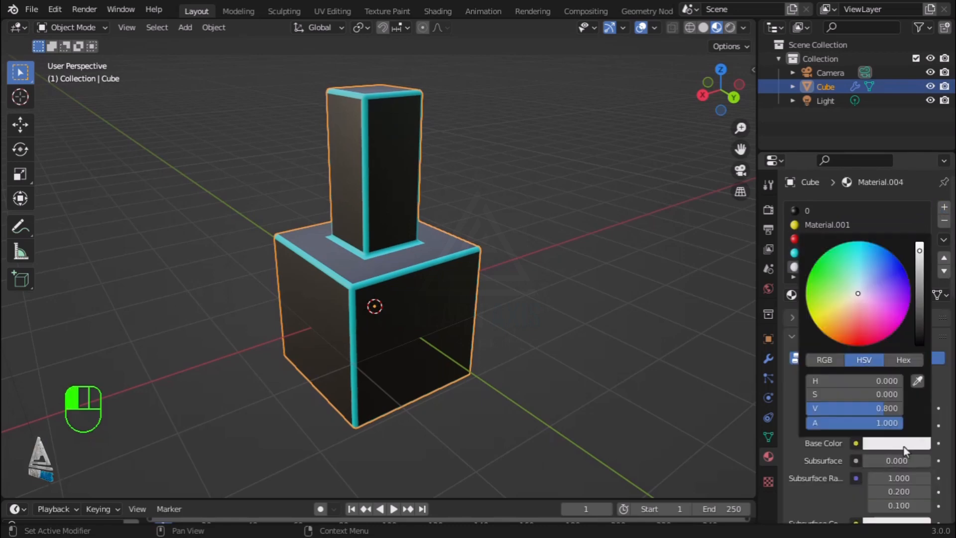
{"action": "left_click_drag", "start_coordinate": [844, 338], "coordinate": [900, 324]}
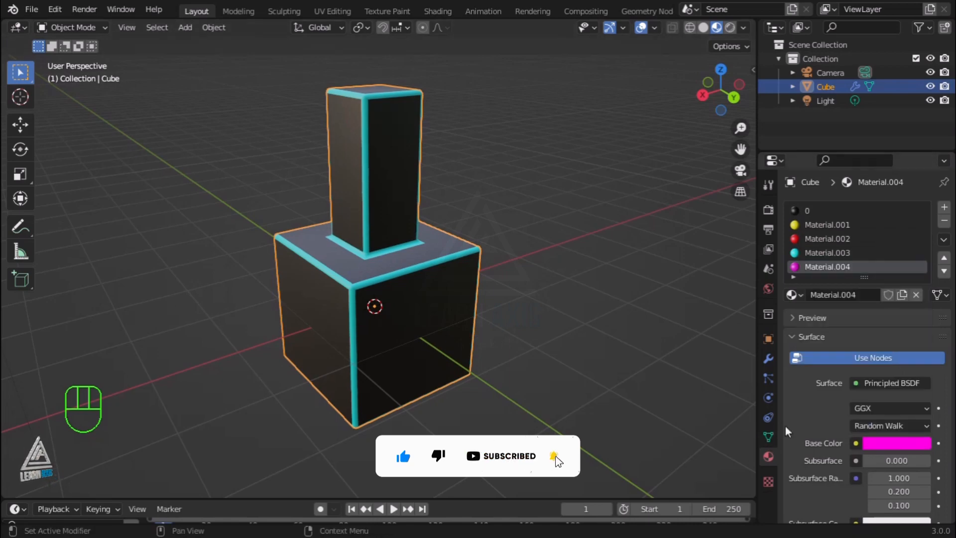
{"action": "left_click", "coordinate": [768, 358]}
{"action": "left_click", "coordinate": [926, 470]}
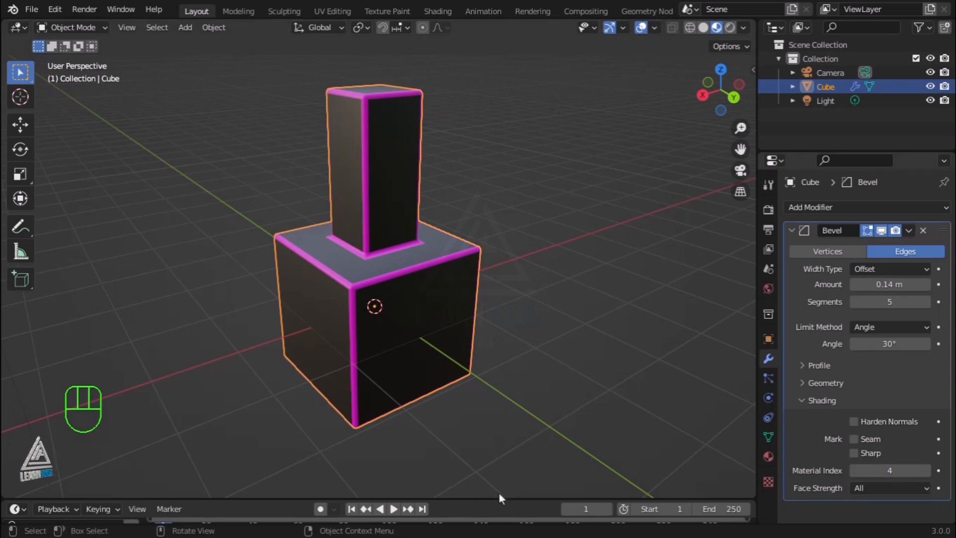
Enlarge the timeline, set the bevel's Material Index to 1 and keyframe it at frame 1
{"action": "left_click_drag", "start_coordinate": [499, 495], "coordinate": [503, 374]}
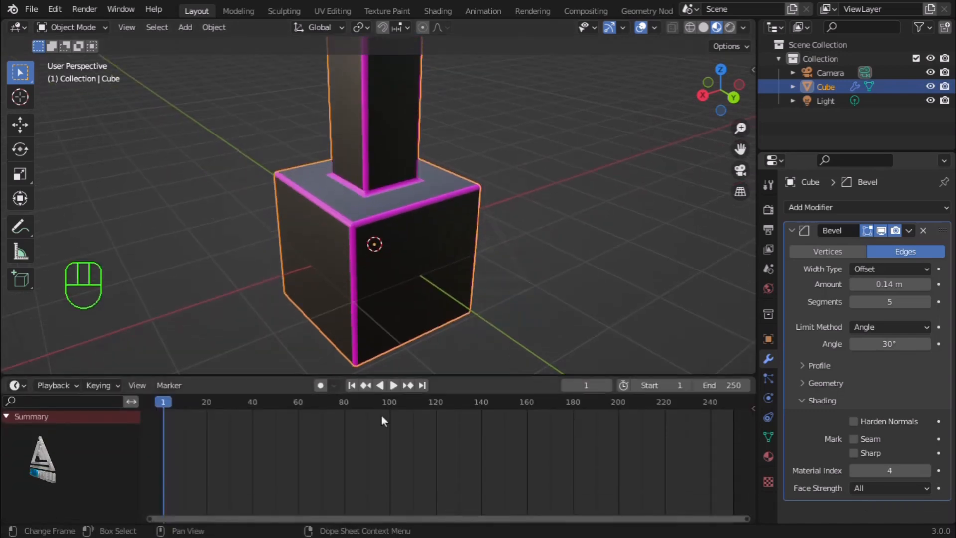
{"action": "left_click_drag", "start_coordinate": [871, 475], "coordinate": [846, 476]}
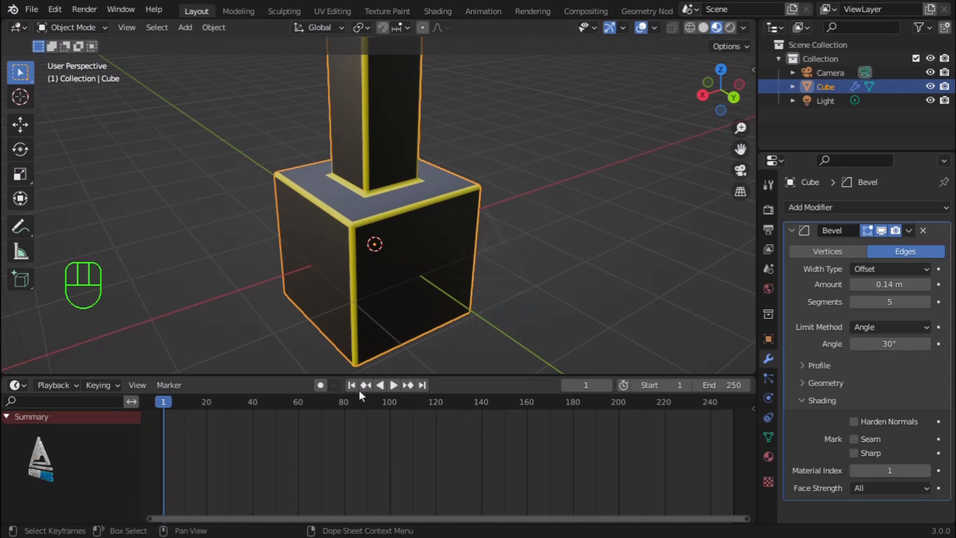
{"action": "left_click", "coordinate": [938, 471]}
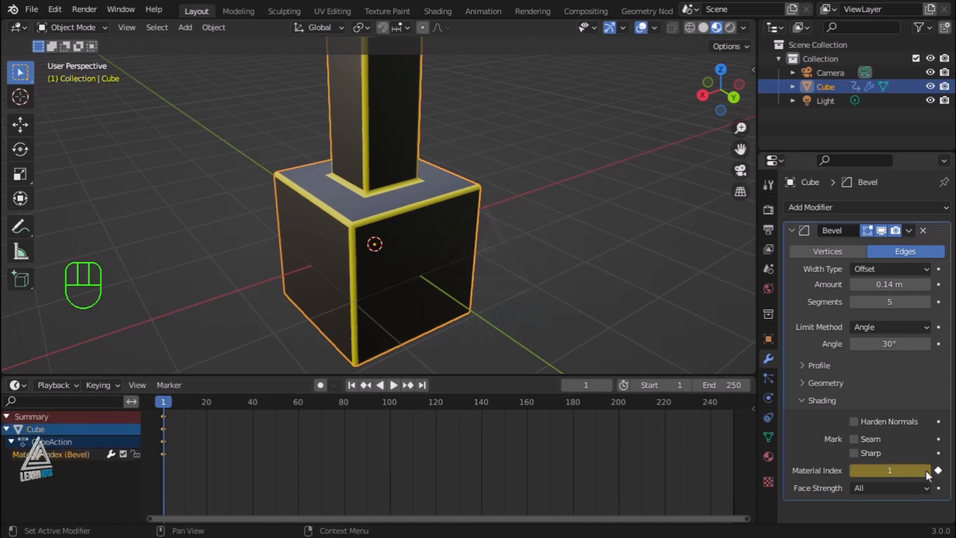
Go to frame 24, set the bevel's Material Index to 2 and keyframe it there
{"action": "left_click", "coordinate": [588, 385]}
{"action": "type", "text": "24"}
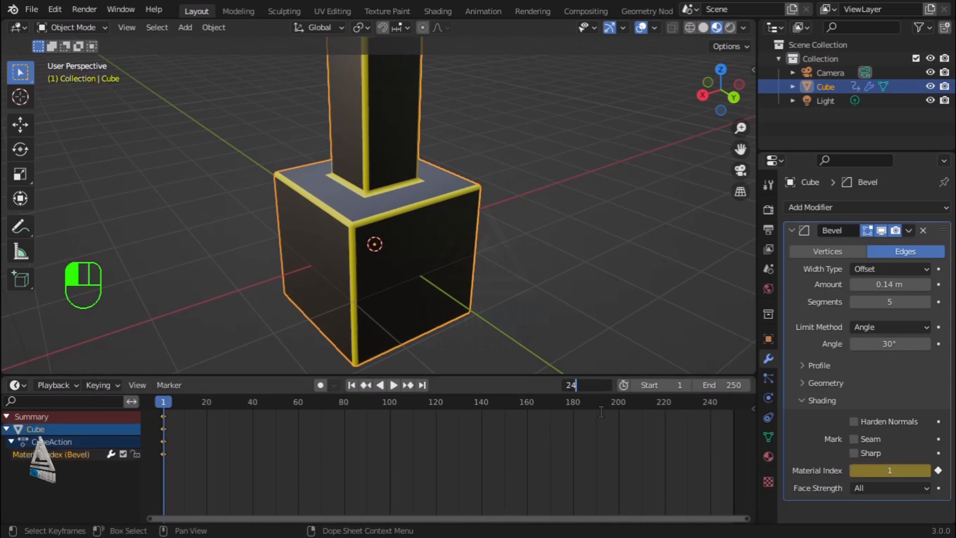
{"action": "key", "text": "Return"}
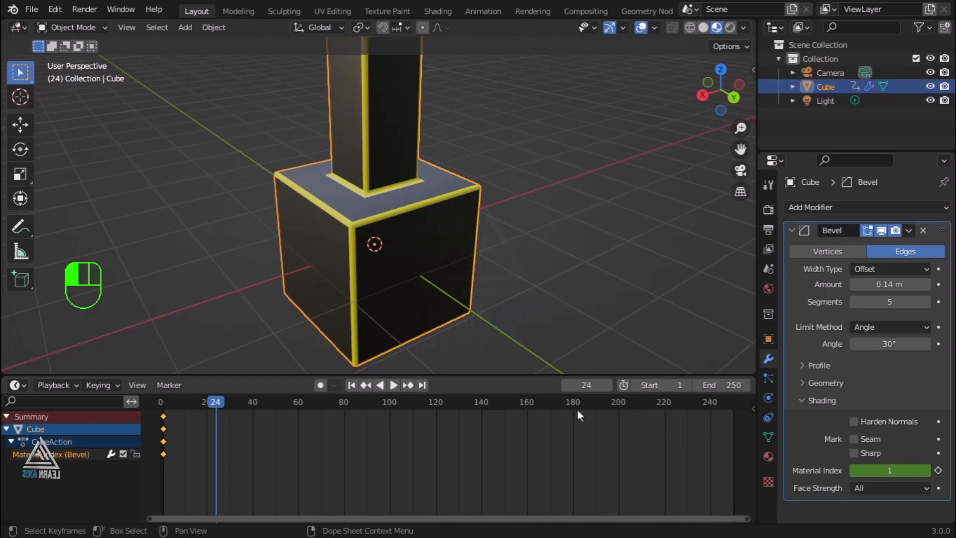
{"action": "left_click", "coordinate": [926, 470]}
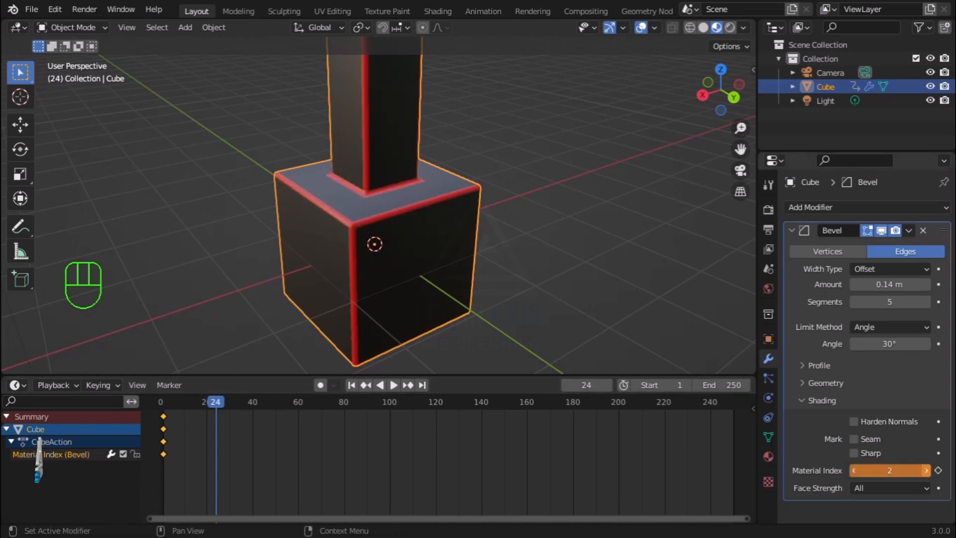
{"action": "left_click", "coordinate": [938, 471]}
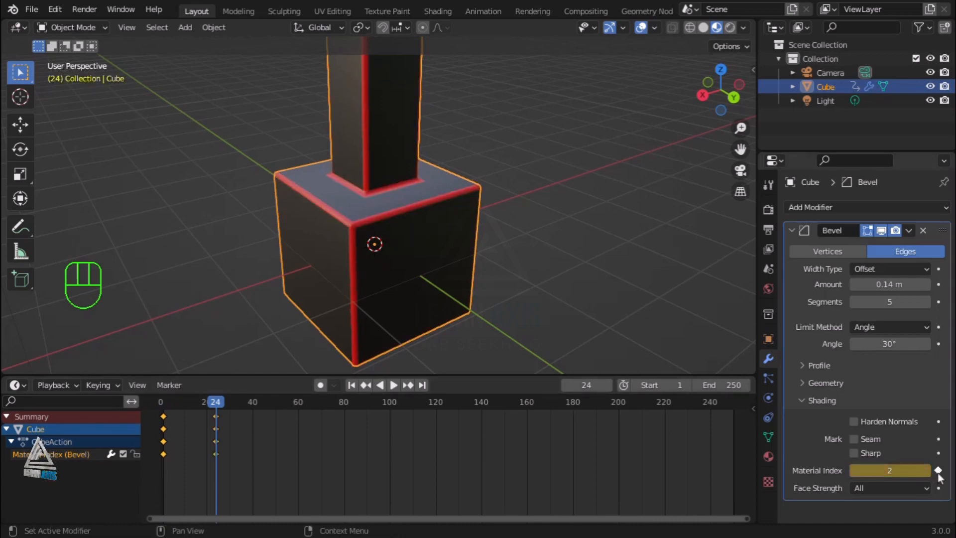
Advance 24 frames to frame 48, set the bevel's Material Index to 3 and keyframe it
{"action": "left_click", "coordinate": [602, 387]}
{"action": "type", "text": "+24"}
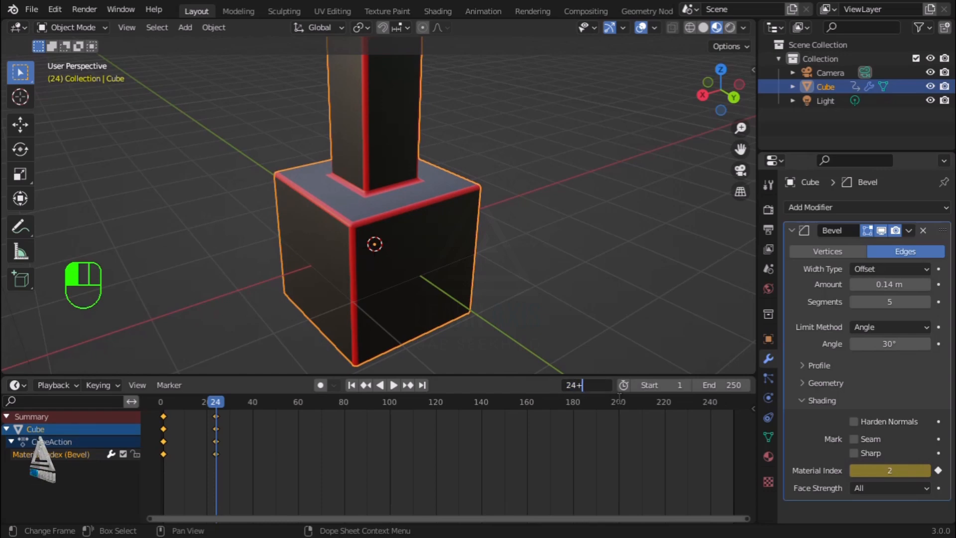
{"action": "key", "text": "Return"}
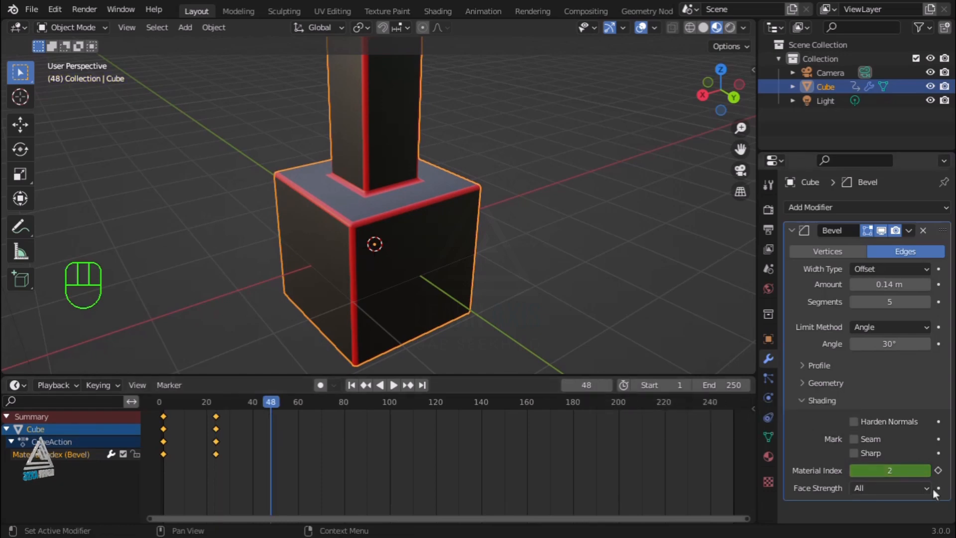
{"action": "left_click", "coordinate": [927, 470]}
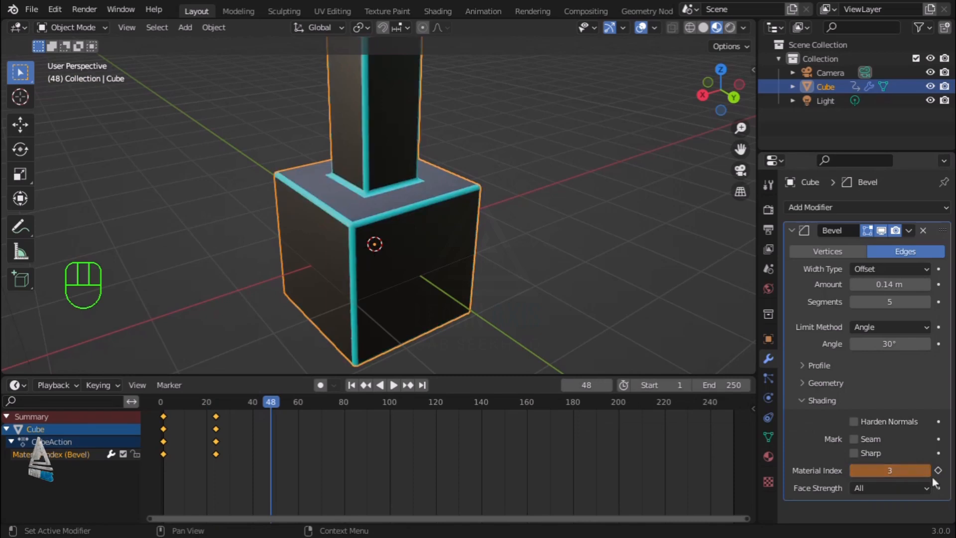
{"action": "left_click", "coordinate": [938, 470]}
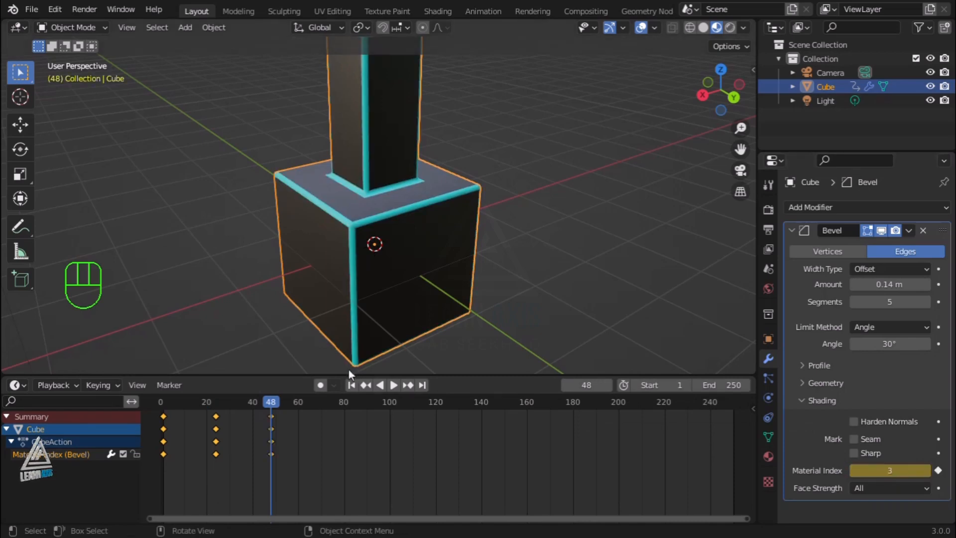
Play the Material Index animation from the first frame and stop playback past the last keyframe
{"action": "left_click", "coordinate": [351, 386]}
{"action": "left_click", "coordinate": [393, 386]}
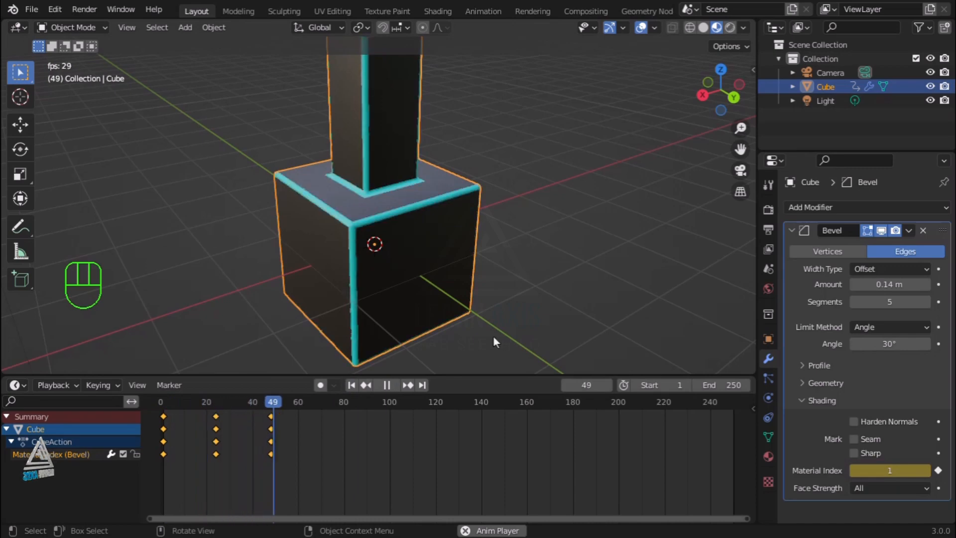
{"action": "left_click", "coordinate": [385, 385]}
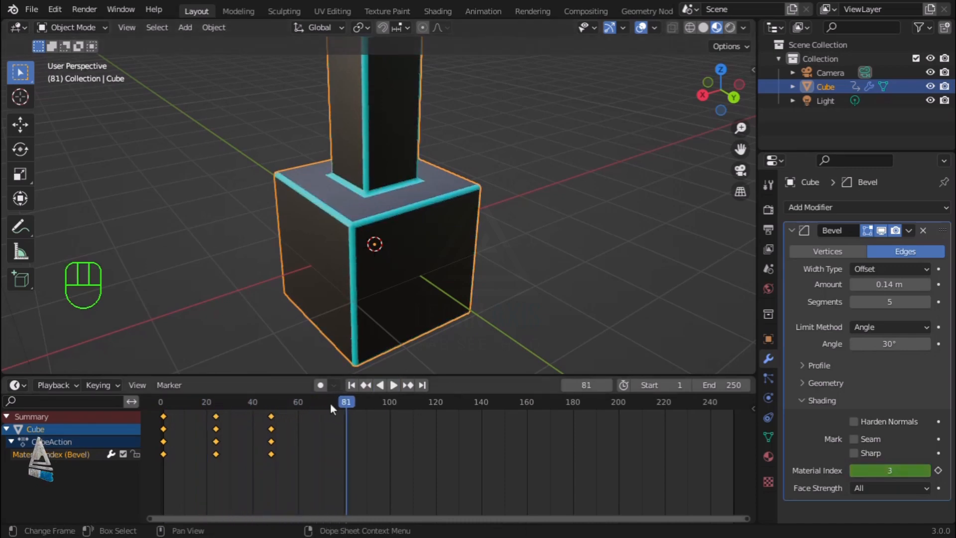
Return the timeline to frame 2 and collapse the Bevel modifier's settings
{"action": "left_click", "coordinate": [165, 402]}
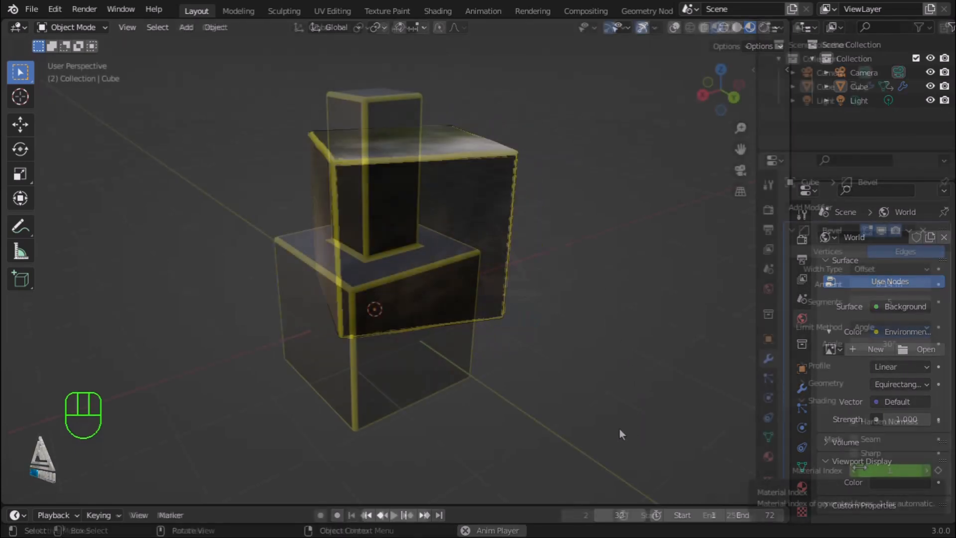
{"action": "left_click", "coordinate": [791, 230]}
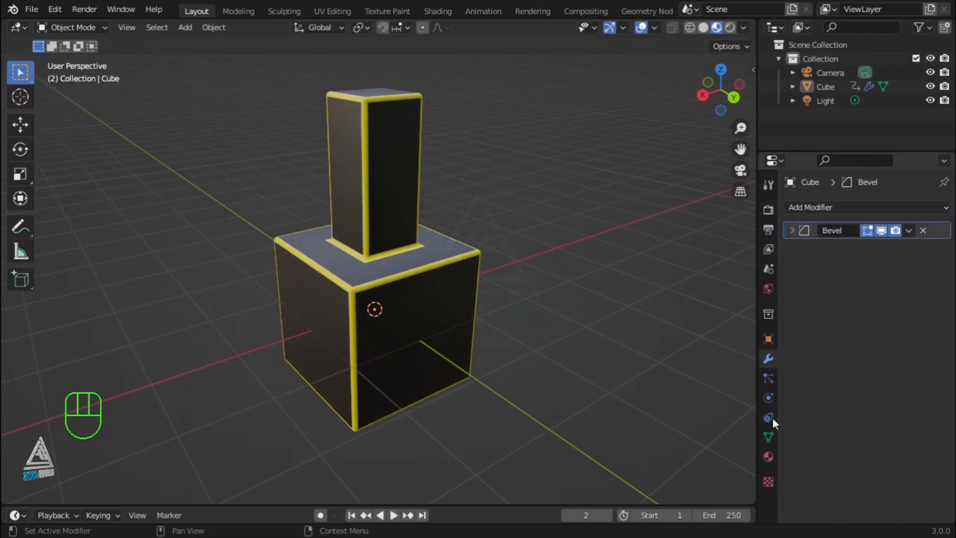